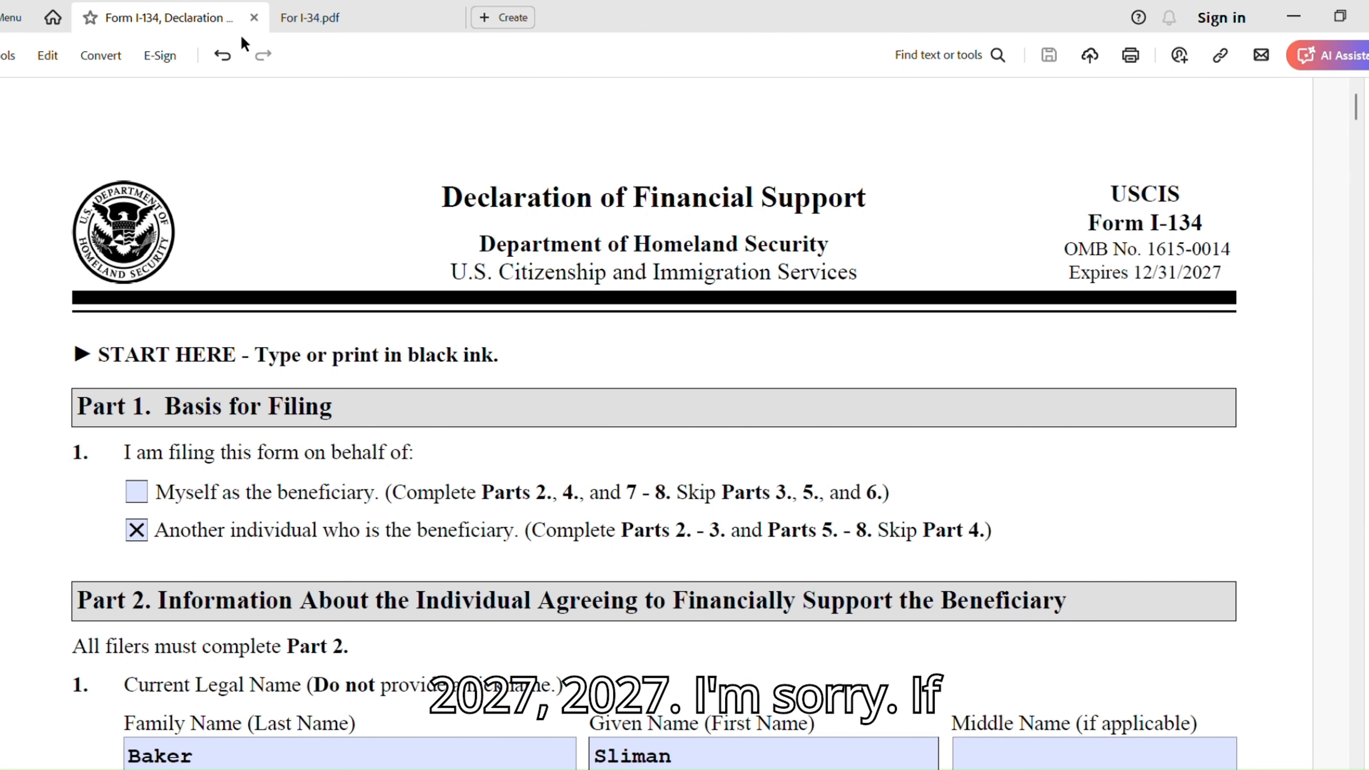
Check the edition date printed in the footer of page 1 of Form I-134.
{"action": "left_click", "coordinate": [345, 26]}
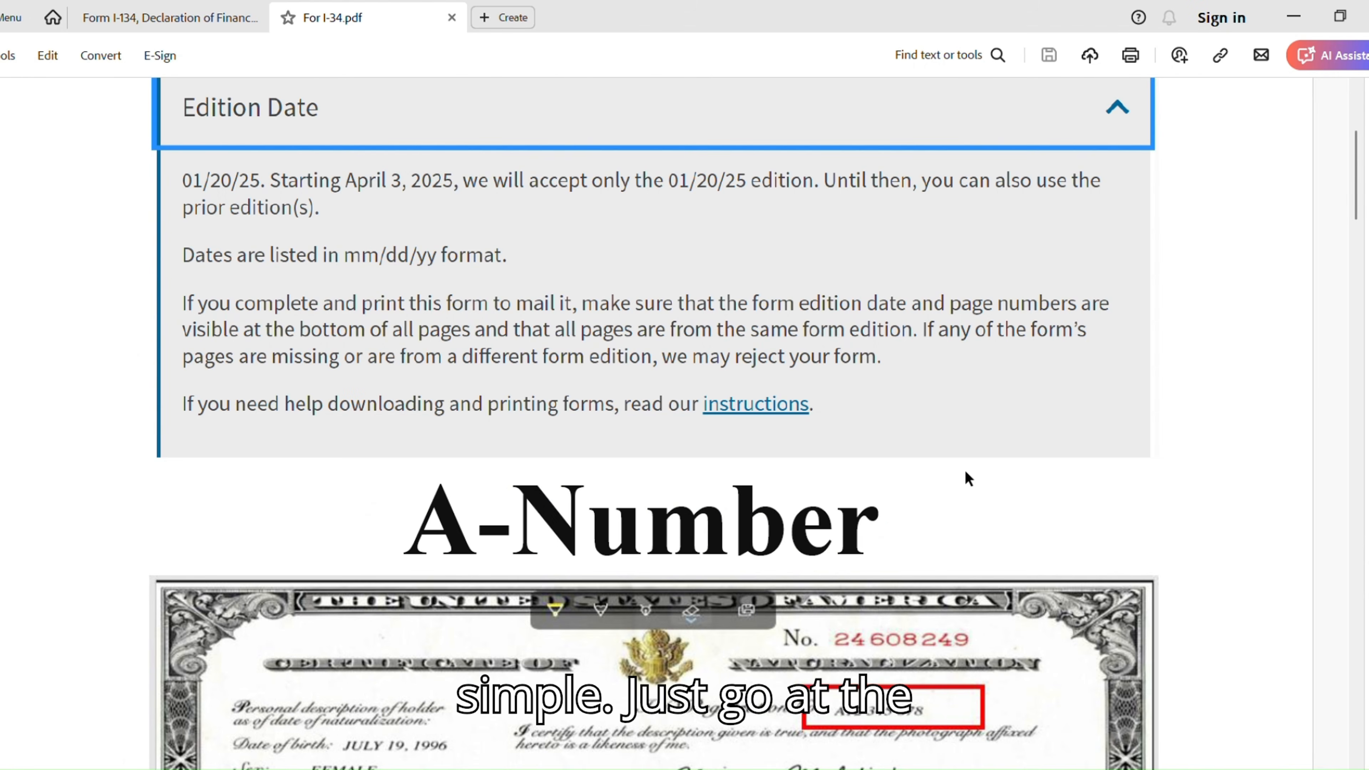
{"action": "left_click", "coordinate": [178, 17]}
{"action": "scroll", "coordinate": [711, 588], "scroll_direction": "down", "scroll_amount": 10}
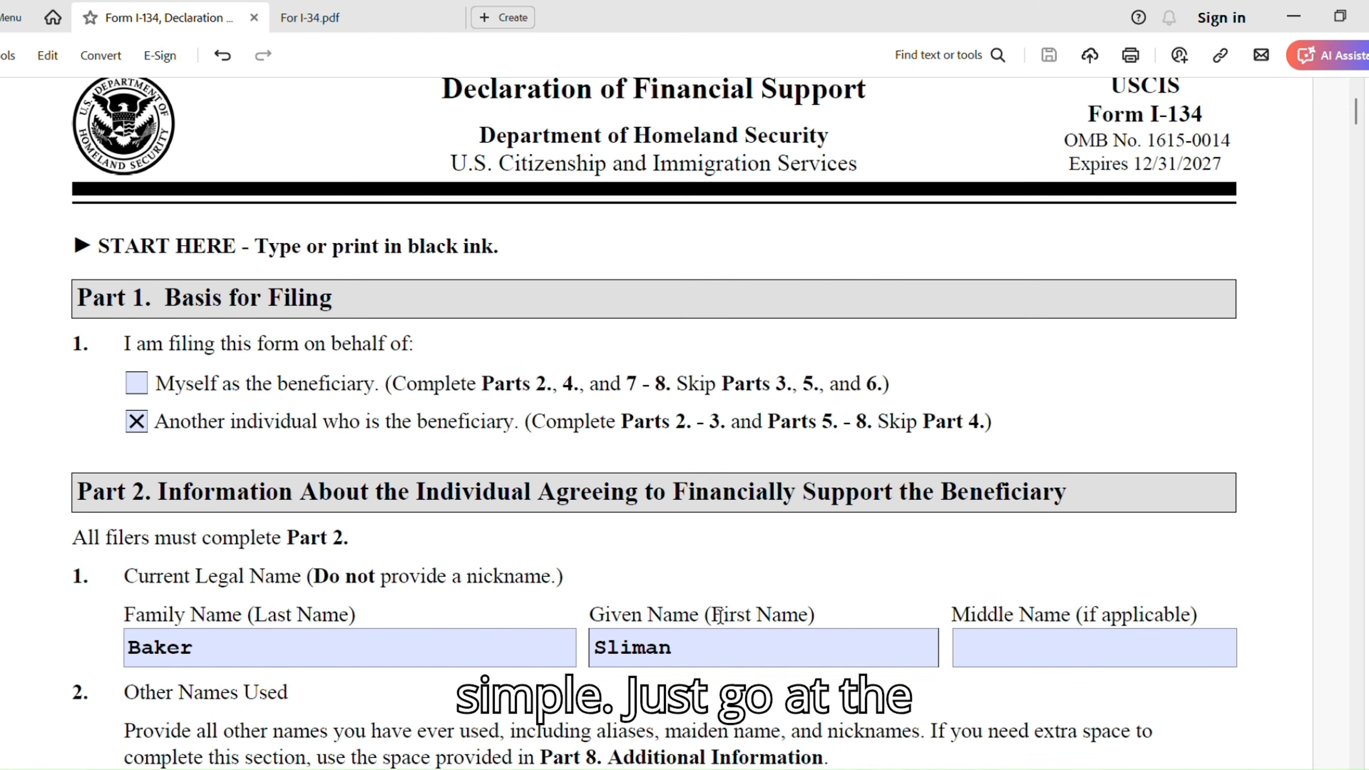
{"action": "scroll", "coordinate": [717, 583], "scroll_direction": "down", "scroll_amount": 8}
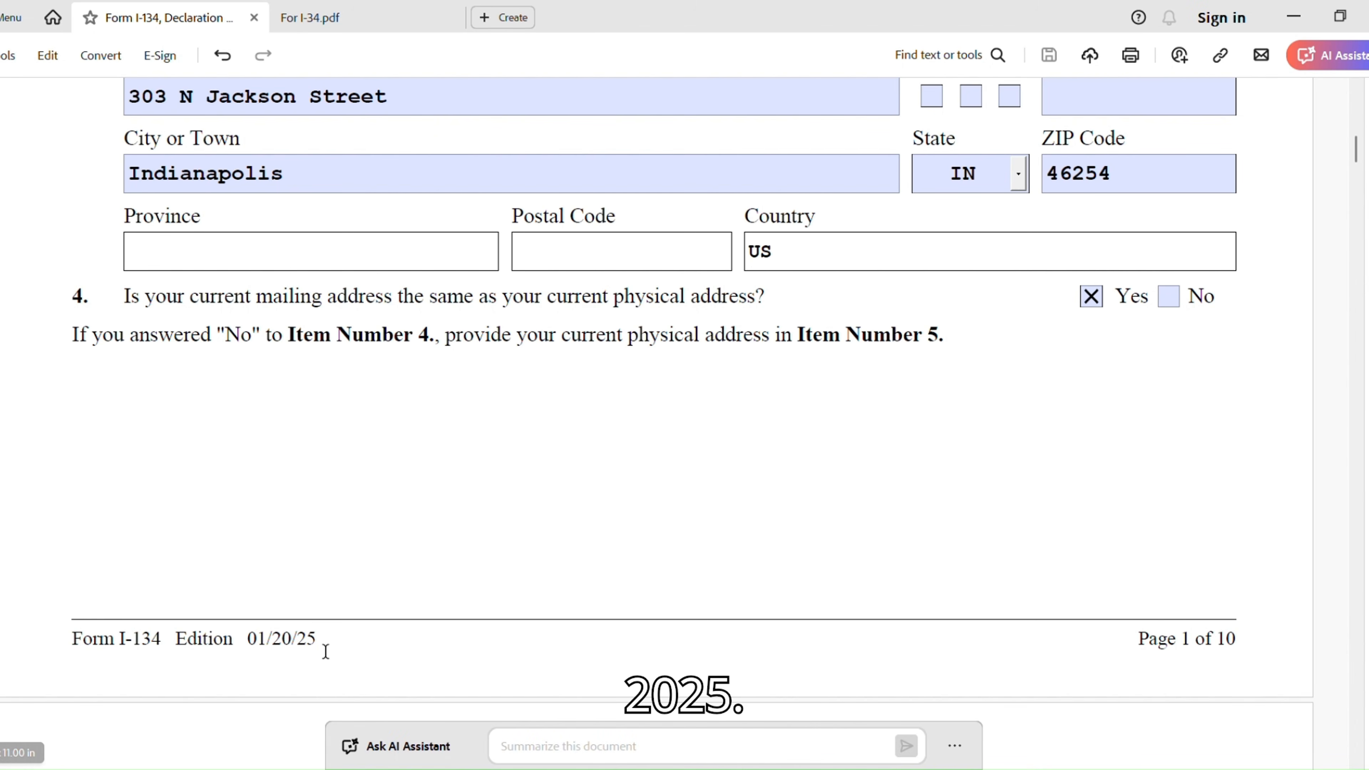
{"action": "scroll", "coordinate": [390, 564], "scroll_direction": "up", "scroll_amount": 8}
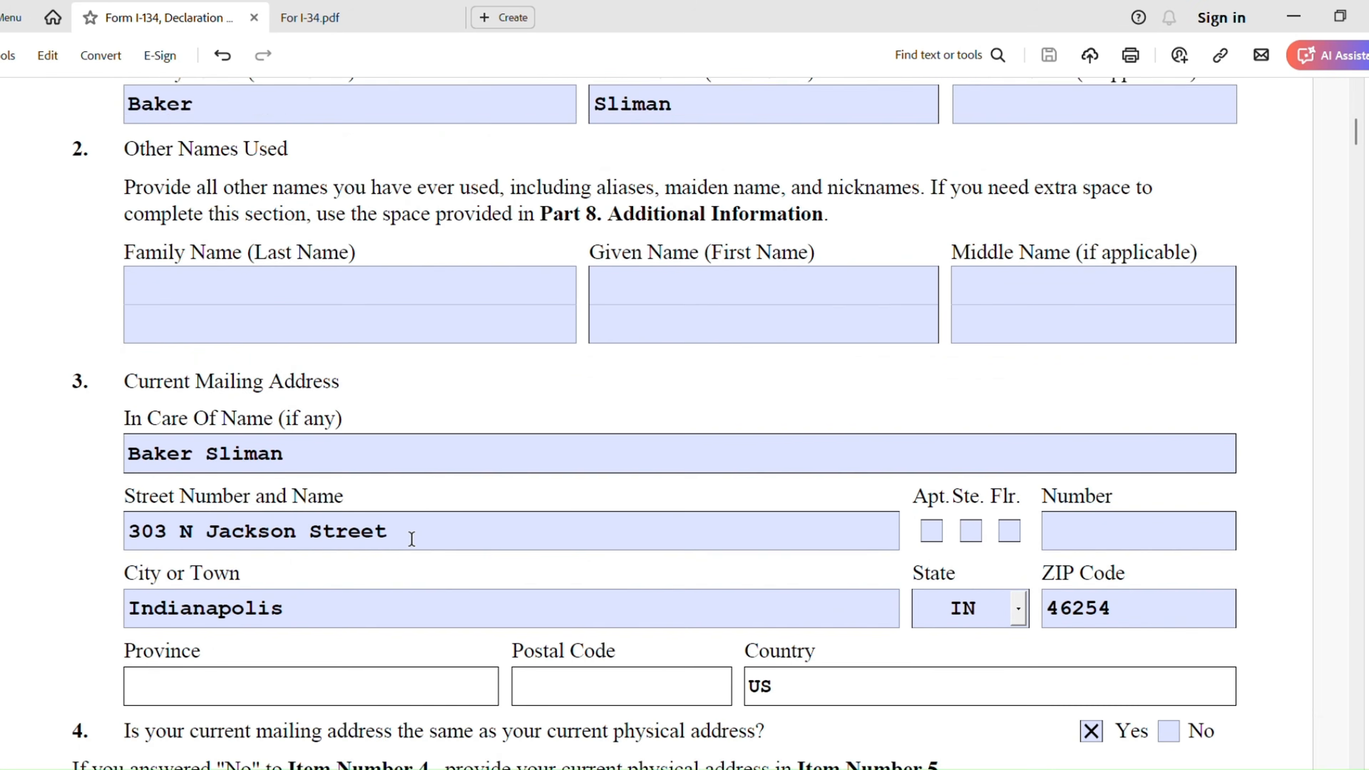
{"action": "scroll", "coordinate": [412, 539], "scroll_direction": "up", "scroll_amount": 12}
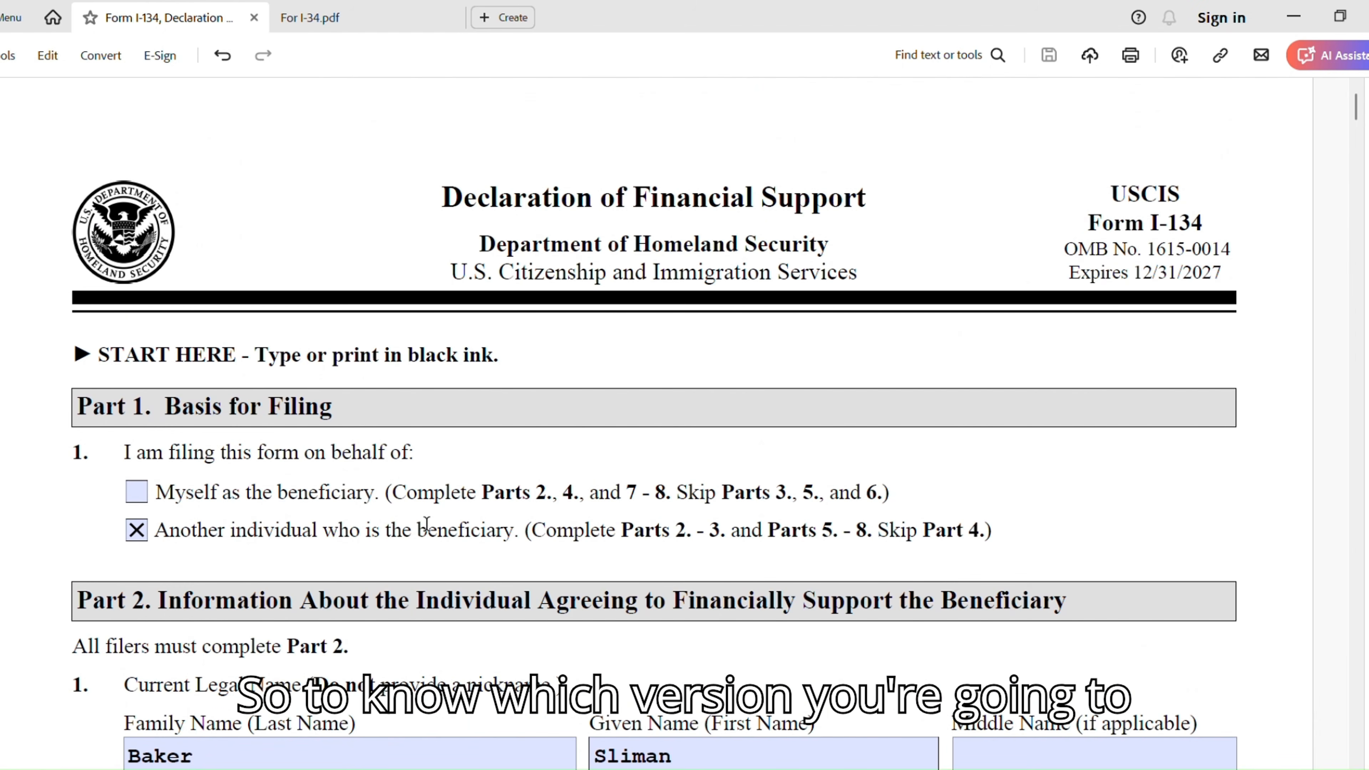
Read the Edition Date notice from its heading in For I-34.pdf, and return to the Form I-134 document.
{"action": "left_click", "coordinate": [312, 17]}
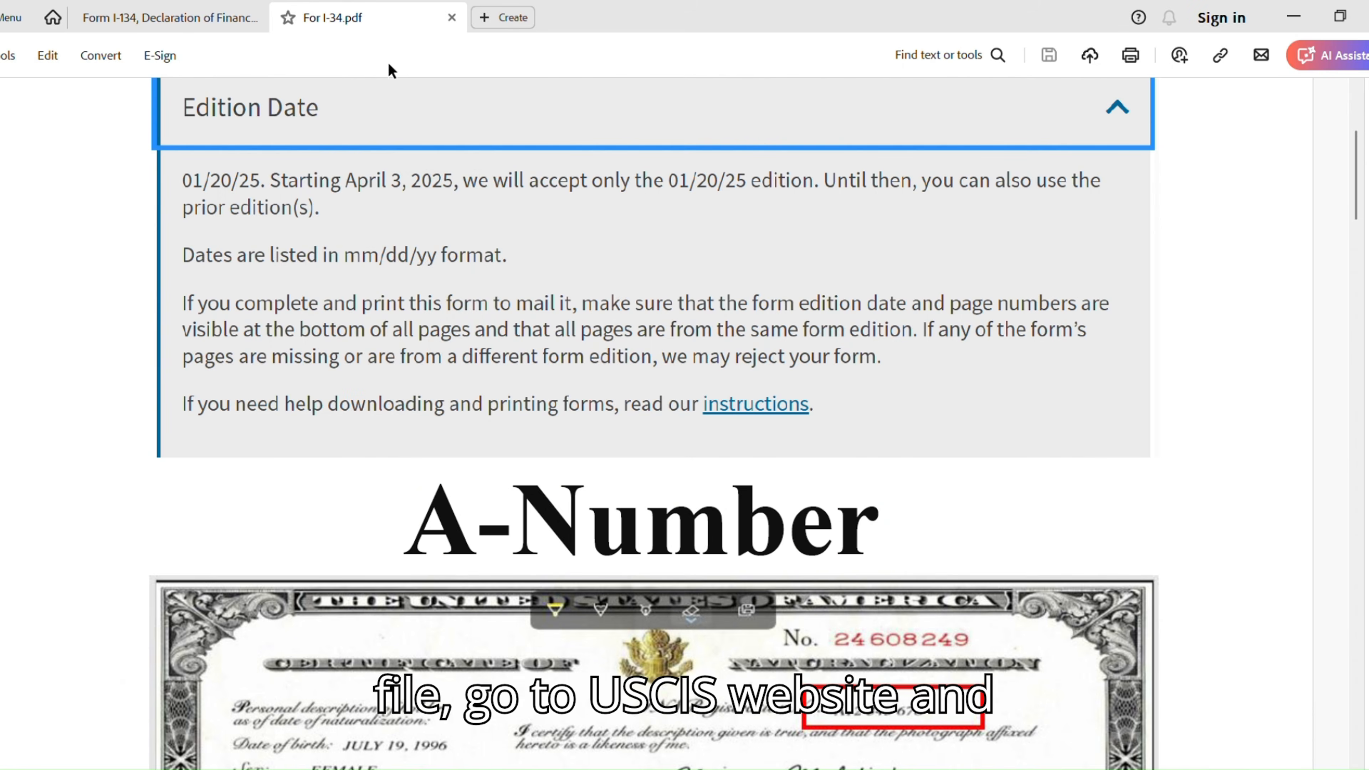
{"action": "scroll", "coordinate": [908, 489], "scroll_direction": "up", "scroll_amount": 3}
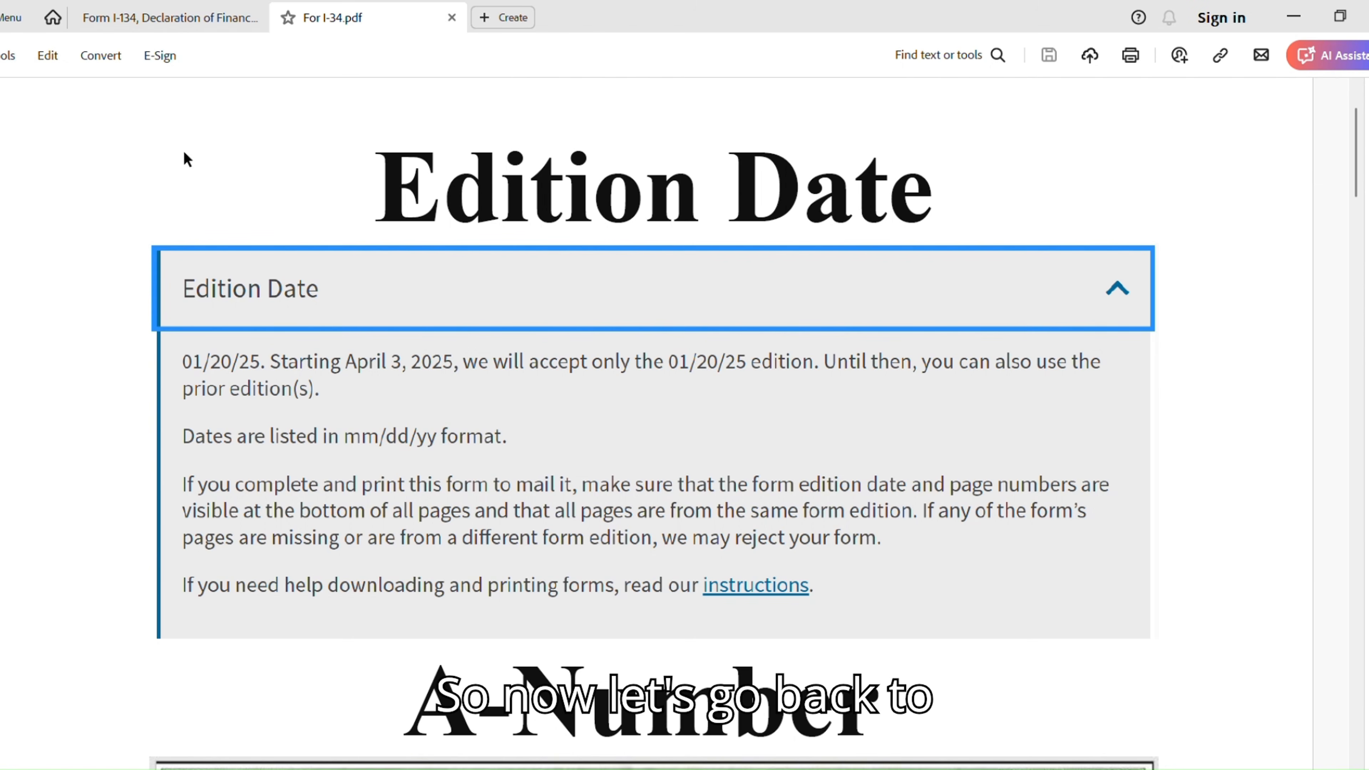
{"action": "left_click", "coordinate": [175, 17]}
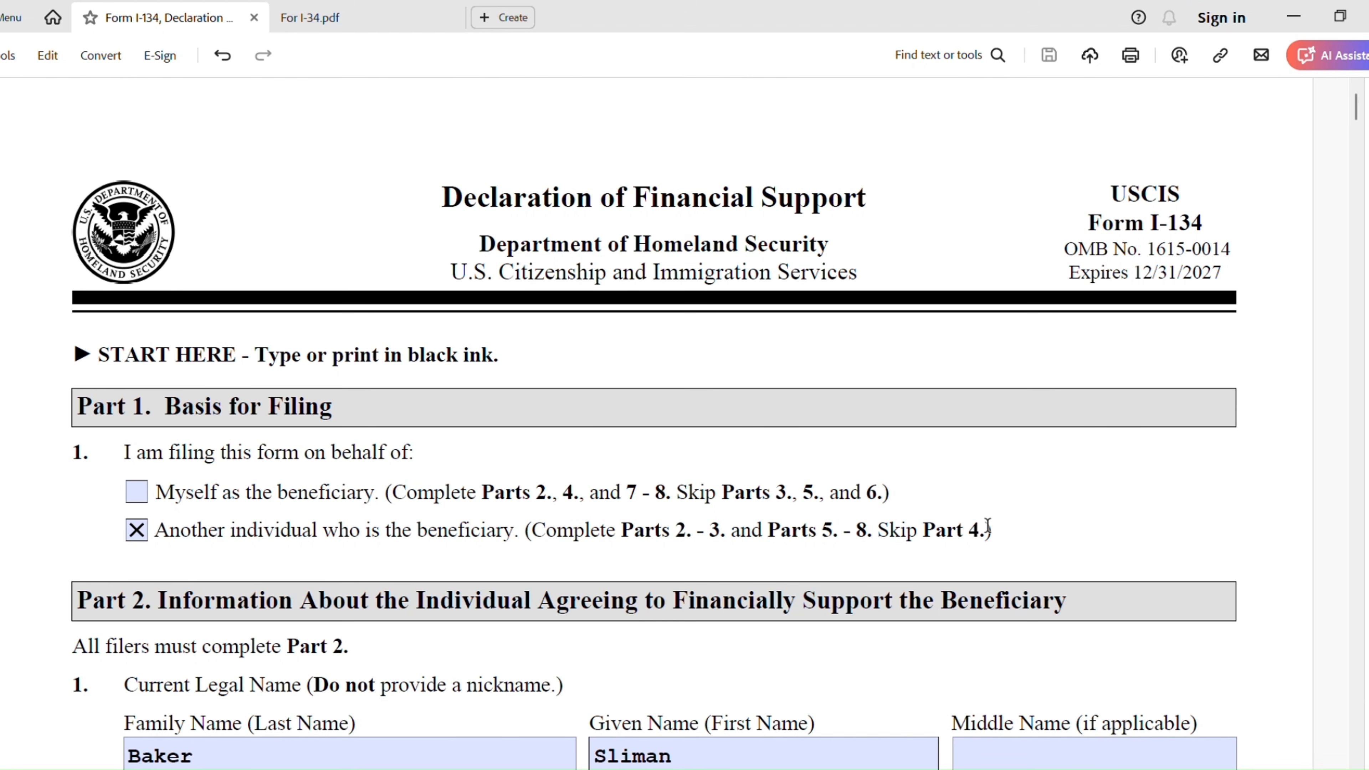
Review the basis for filing and the supporter's legal name, and place the cursor in the first family name line under Other Names Used.
{"action": "scroll", "coordinate": [965, 539], "scroll_direction": "down", "scroll_amount": 3}
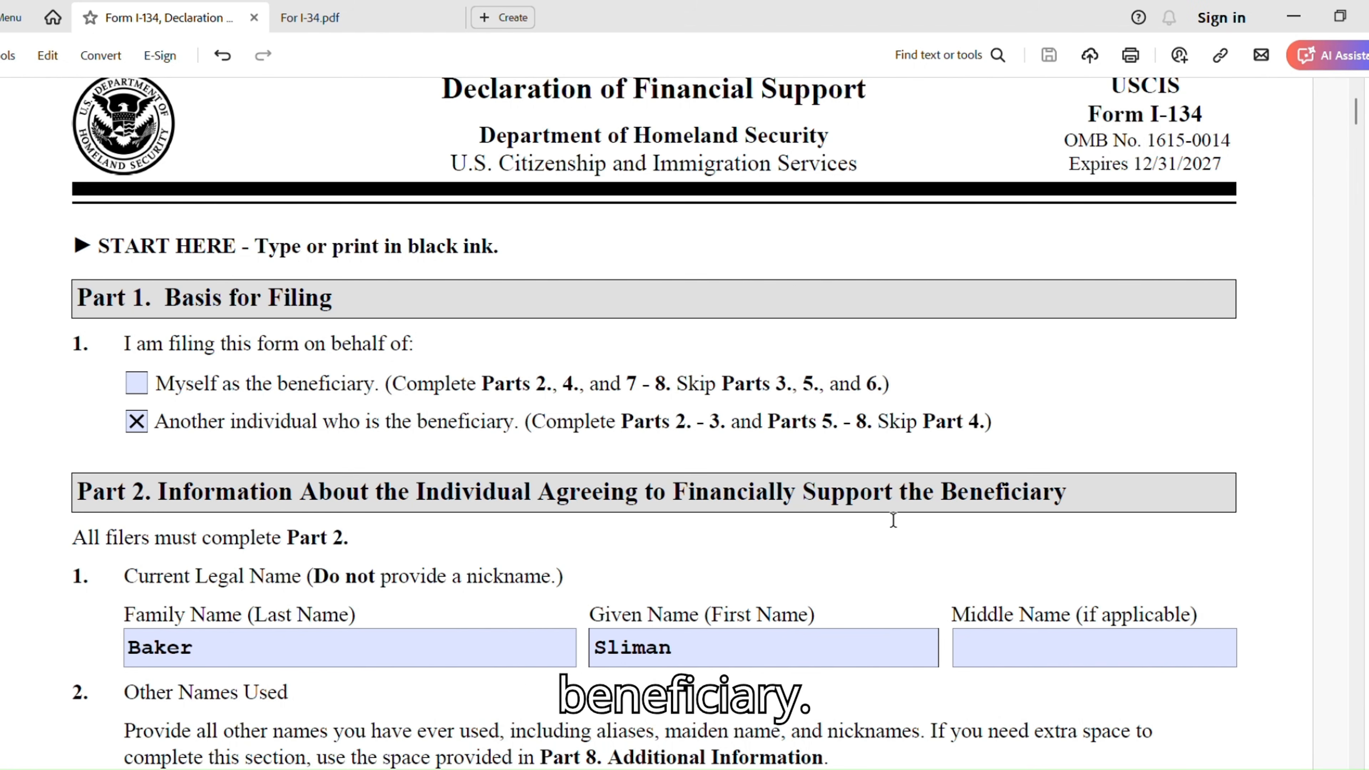
{"action": "scroll", "coordinate": [1047, 536], "scroll_direction": "down", "scroll_amount": 3}
{"action": "scroll", "coordinate": [1041, 539], "scroll_direction": "down", "scroll_amount": 3}
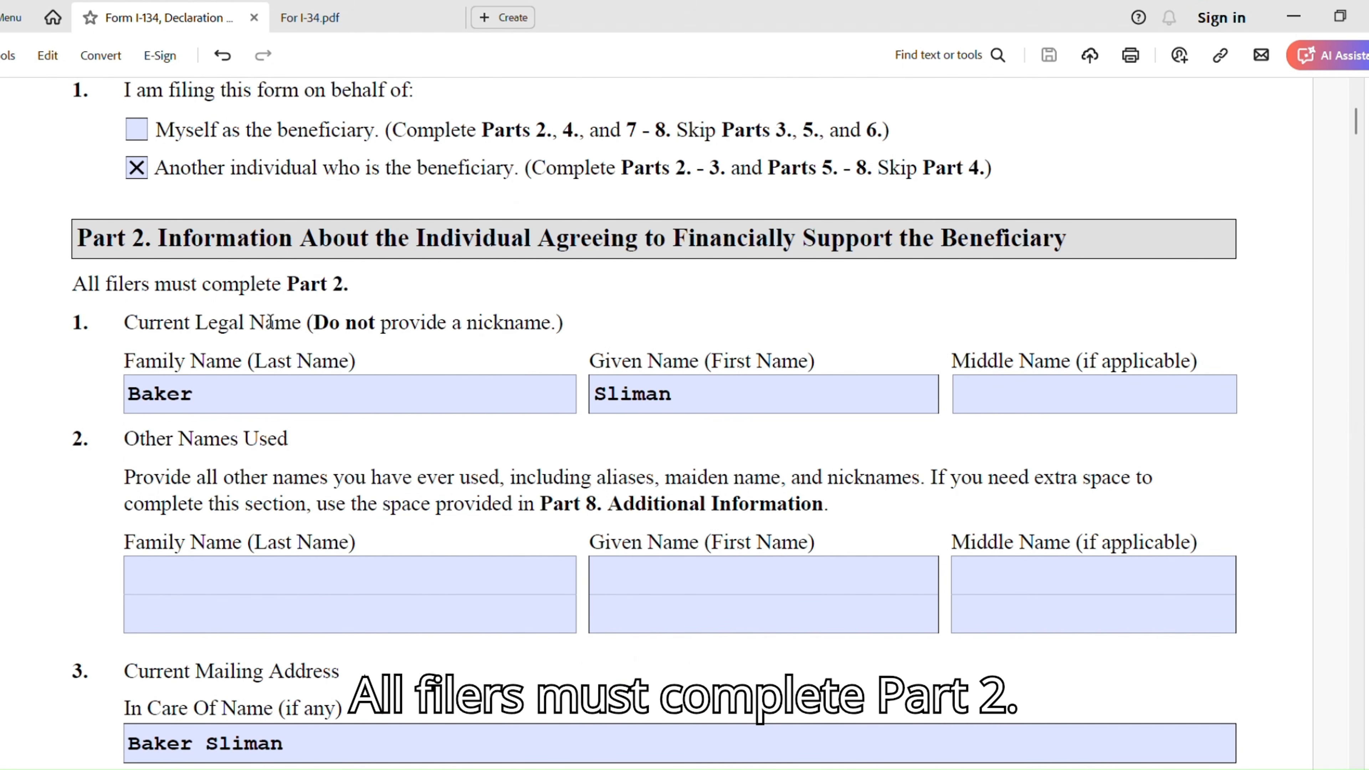
{"action": "scroll", "coordinate": [353, 313], "scroll_direction": "down", "scroll_amount": 3}
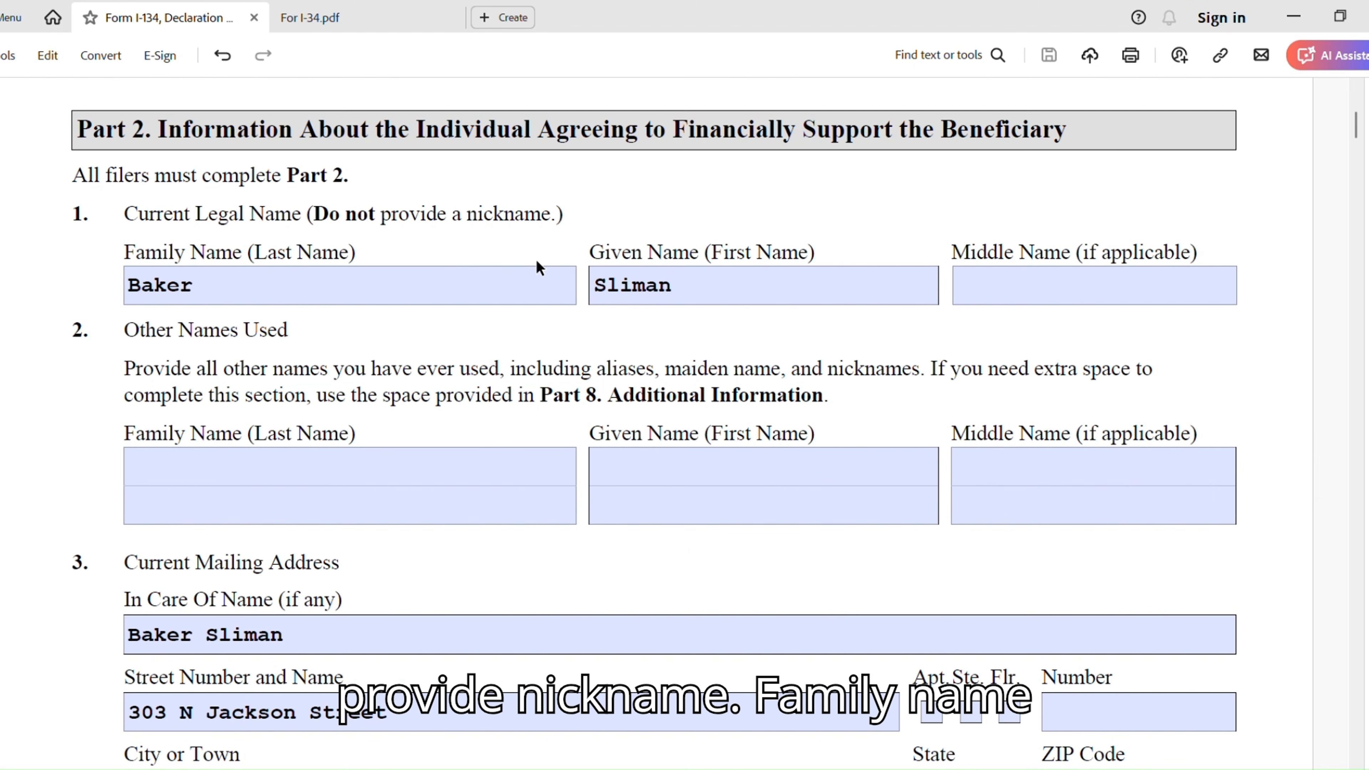
{"action": "left_click", "coordinate": [245, 277]}
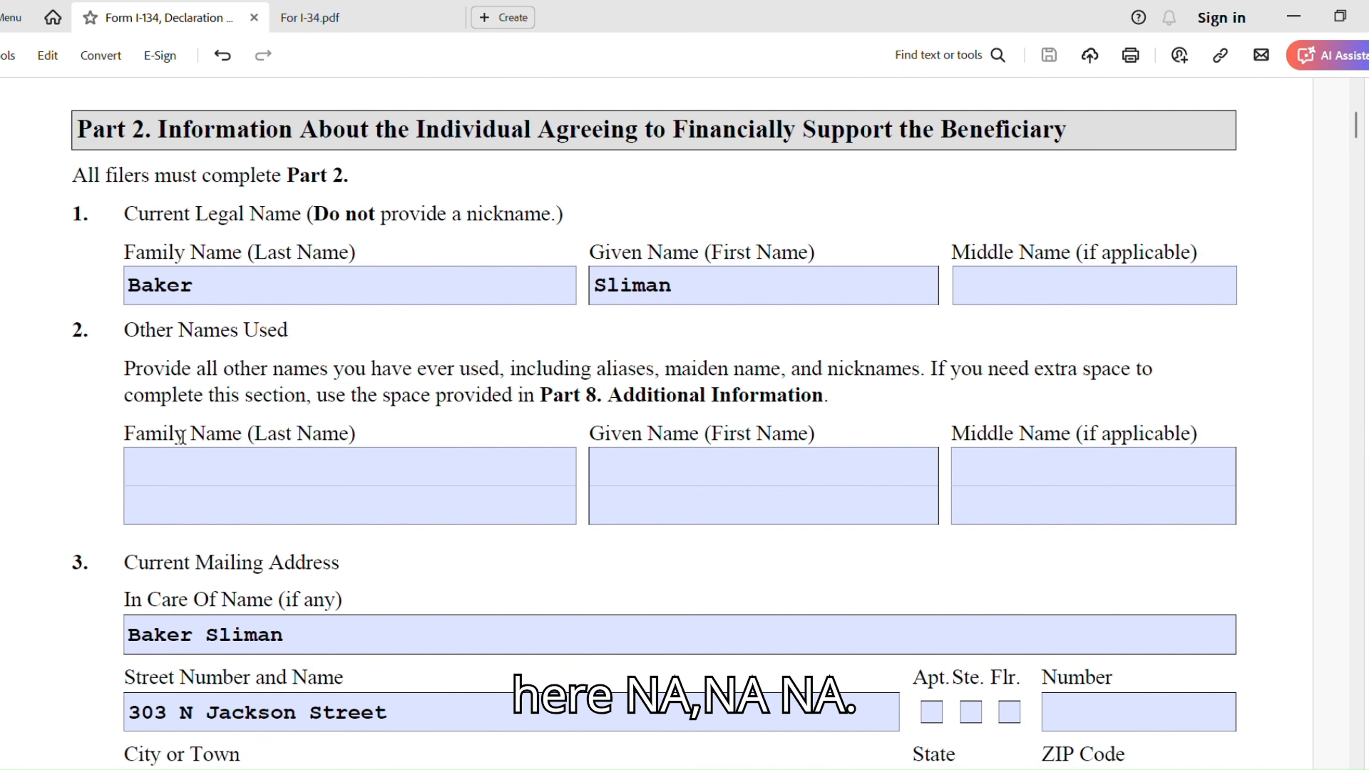
{"action": "left_click", "coordinate": [237, 468]}
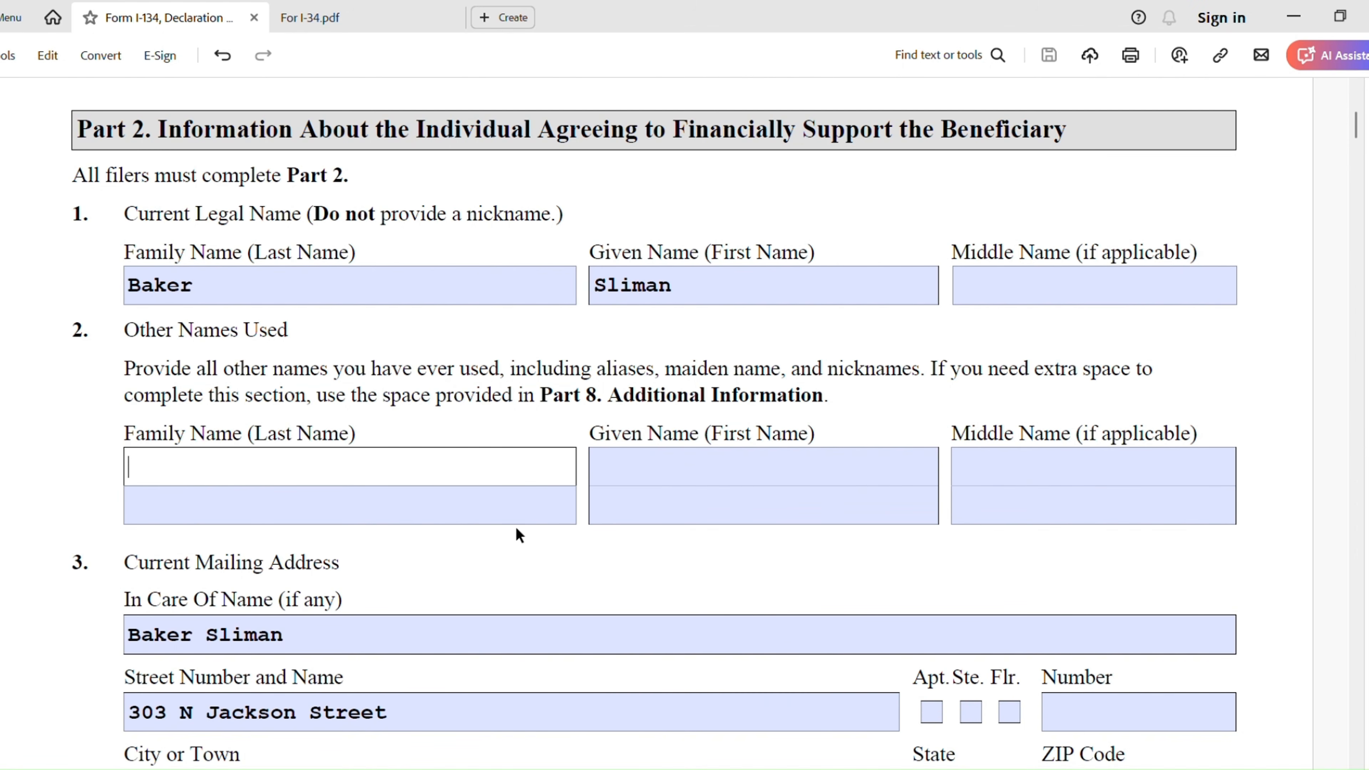
Review the supporter's current mailing address in Item 3 and the same-as-physical-address answer in Item 4.
{"action": "scroll", "coordinate": [514, 531], "scroll_direction": "down", "scroll_amount": 3}
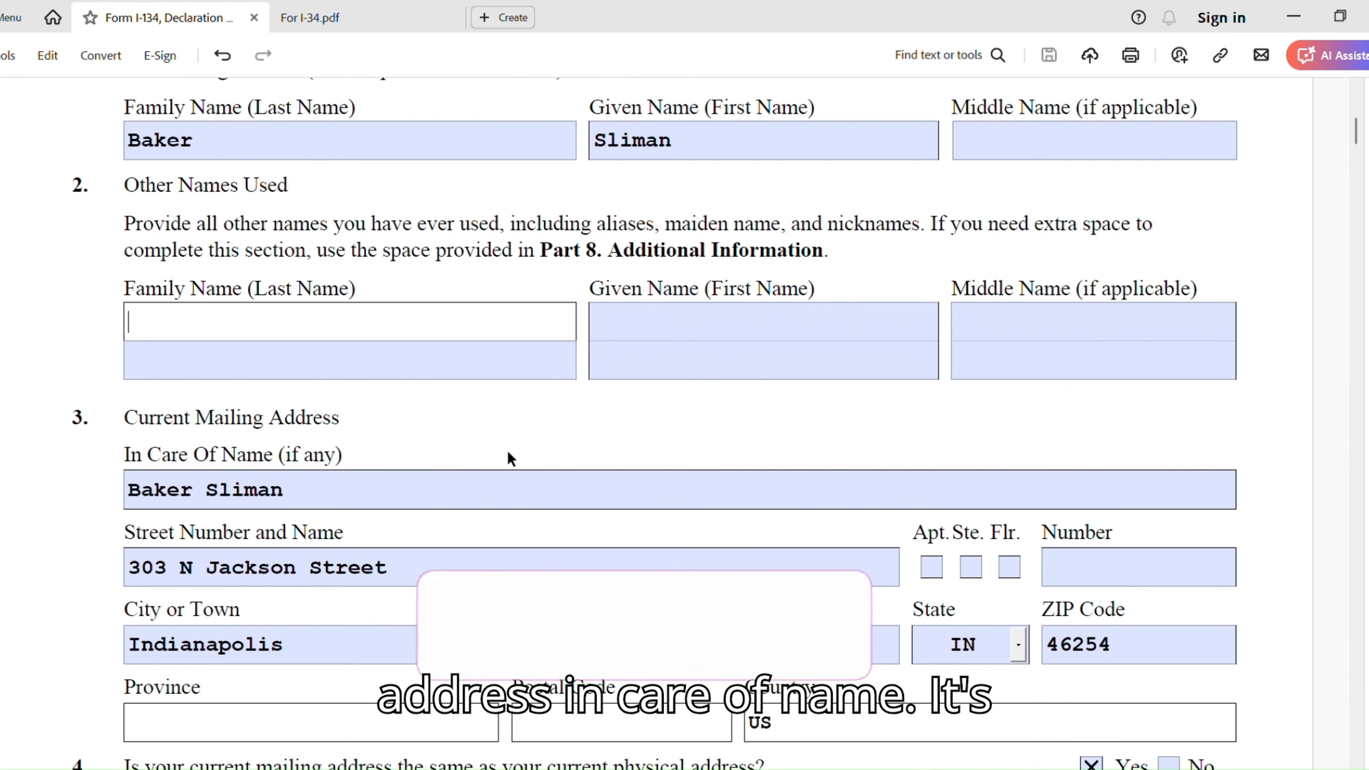
{"action": "scroll", "coordinate": [341, 476], "scroll_direction": "down", "scroll_amount": 1}
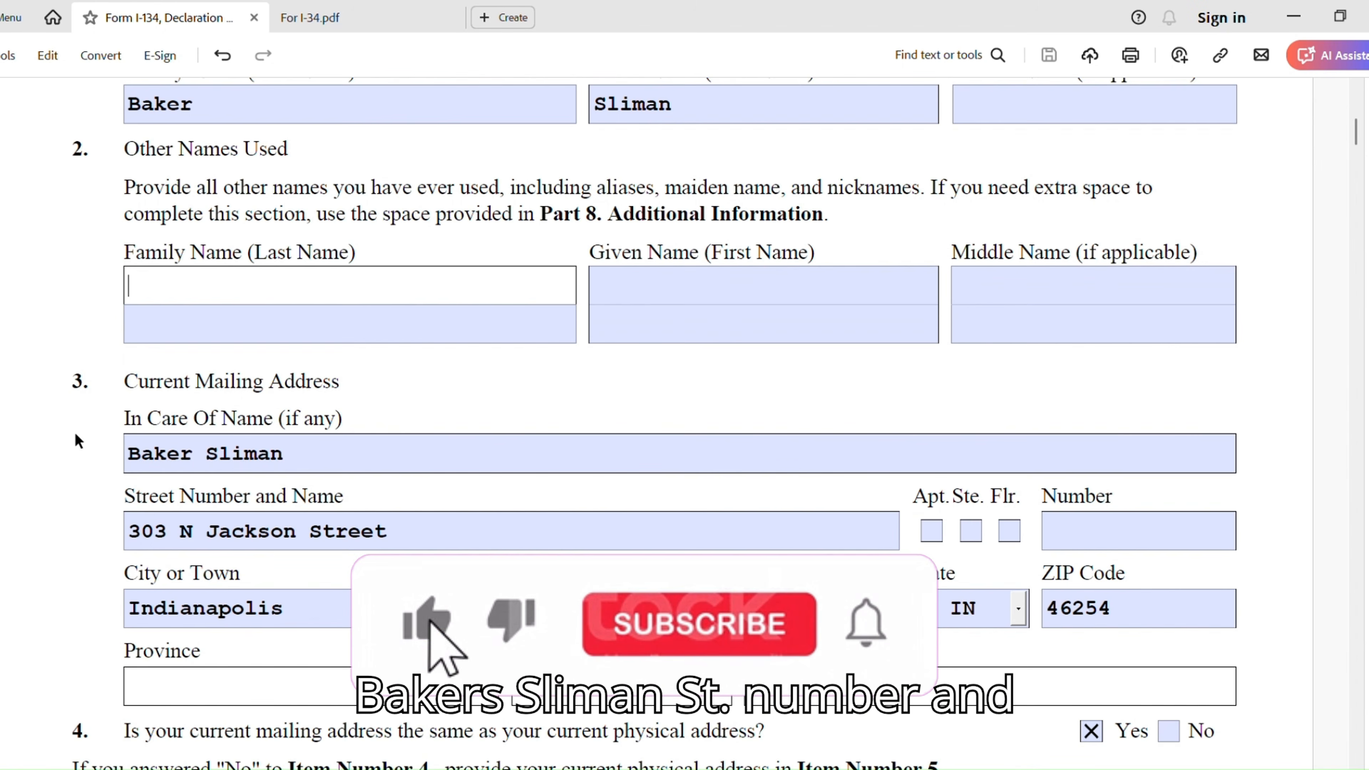
{"action": "scroll", "coordinate": [466, 482], "scroll_direction": "down", "scroll_amount": 2}
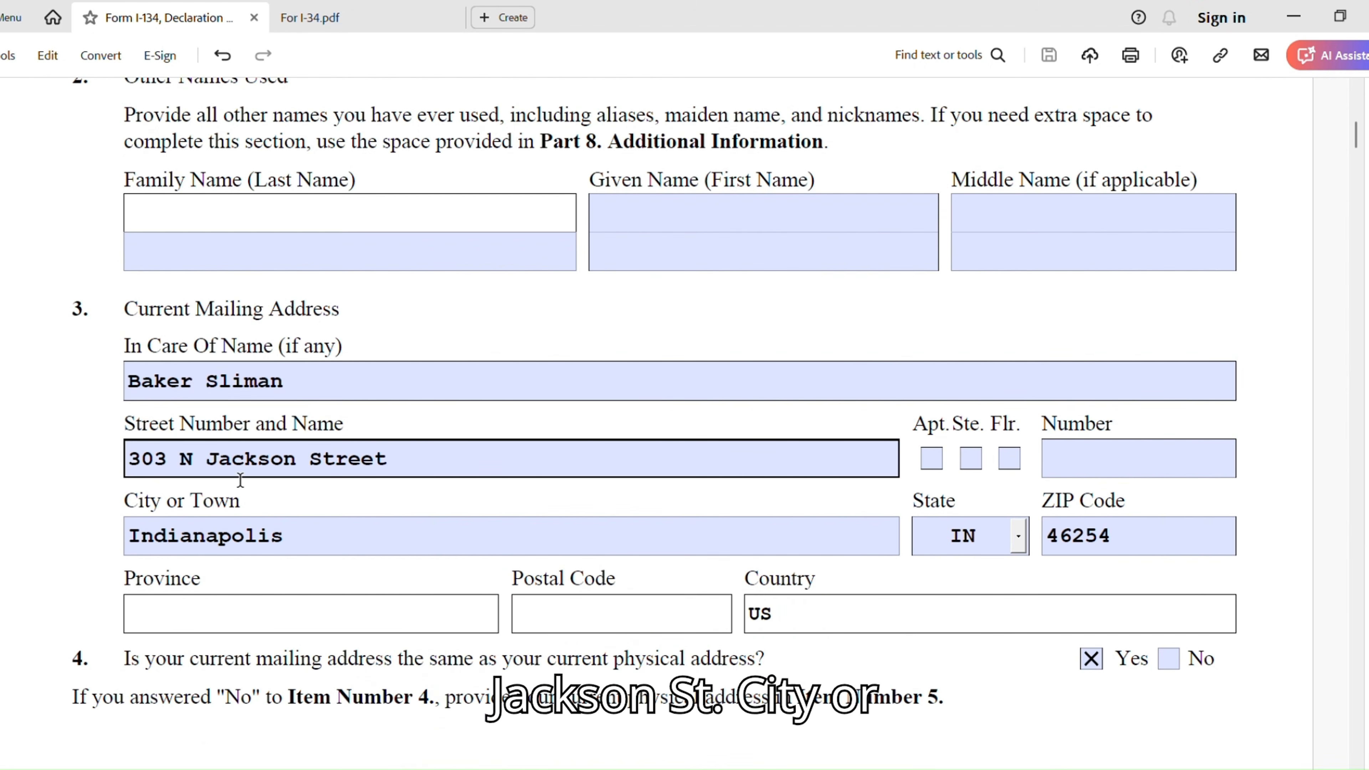
{"action": "scroll", "coordinate": [429, 496], "scroll_direction": "down", "scroll_amount": 1}
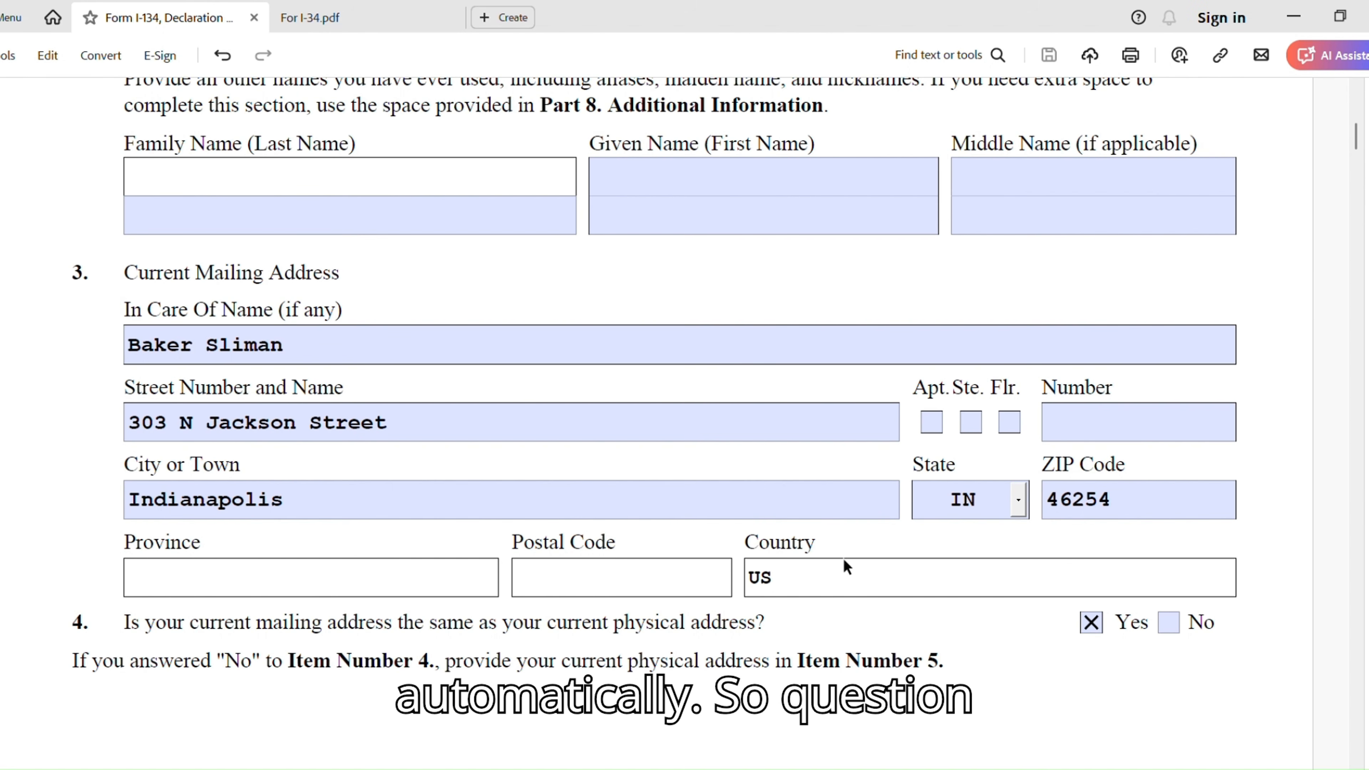
{"action": "scroll", "coordinate": [843, 557], "scroll_direction": "down", "scroll_amount": 4}
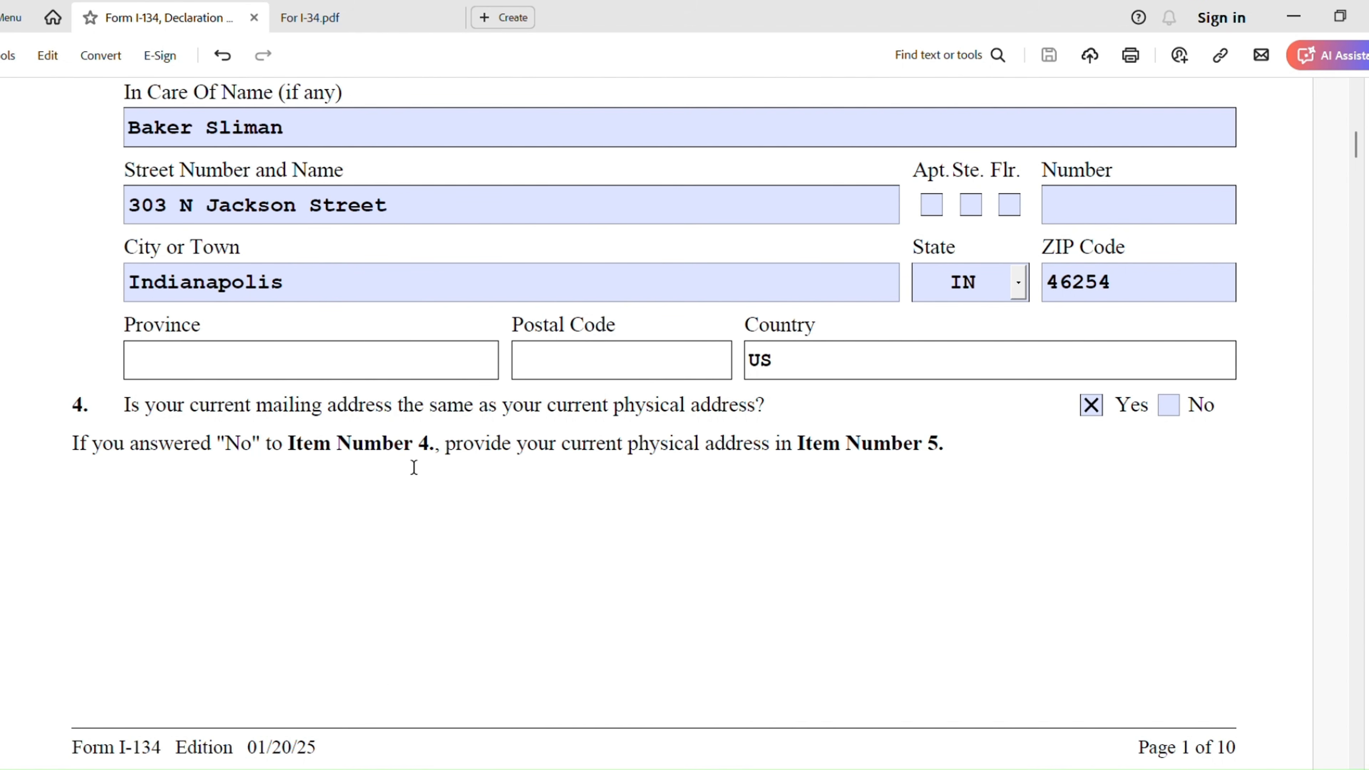
{"action": "scroll", "coordinate": [851, 491], "scroll_direction": "down", "scroll_amount": 1}
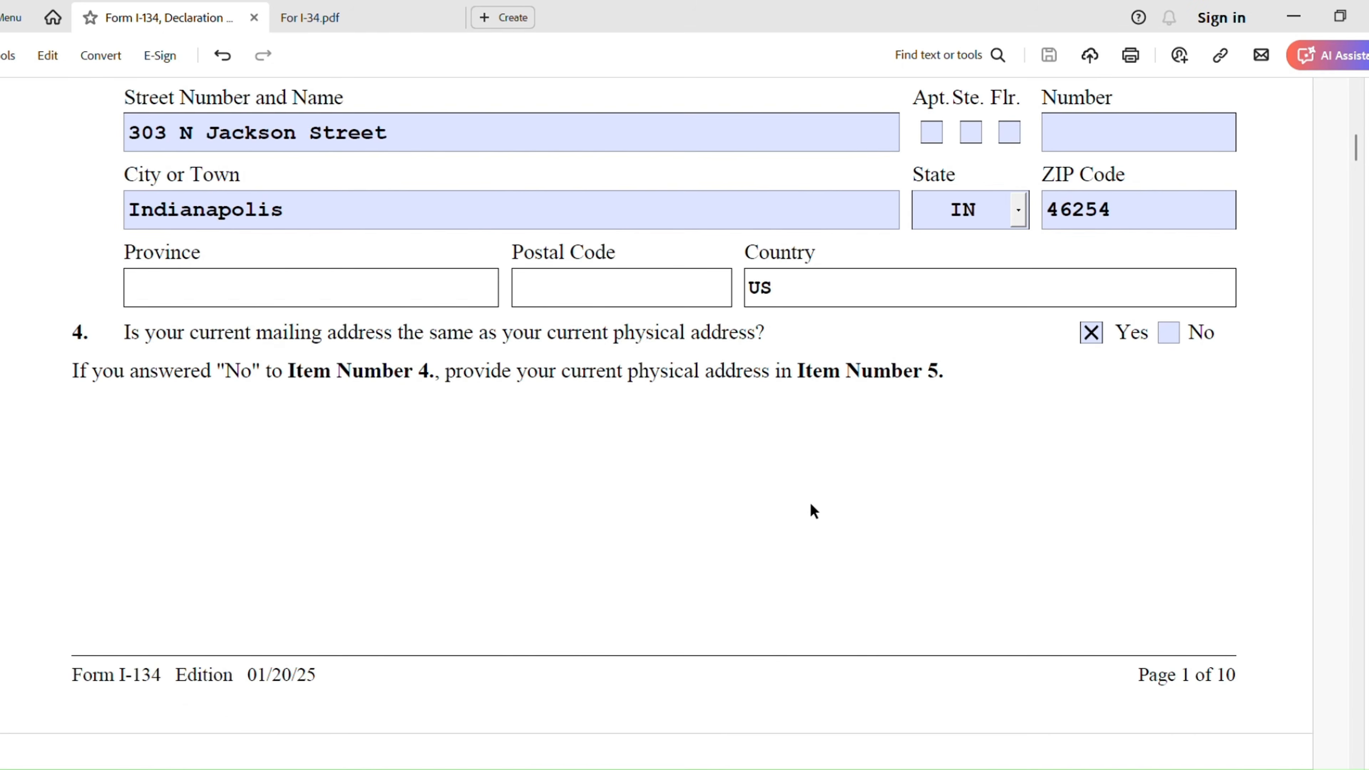
Review the current physical address section in Item 5 on page 2.
{"action": "scroll", "coordinate": [811, 507], "scroll_direction": "down", "scroll_amount": 7}
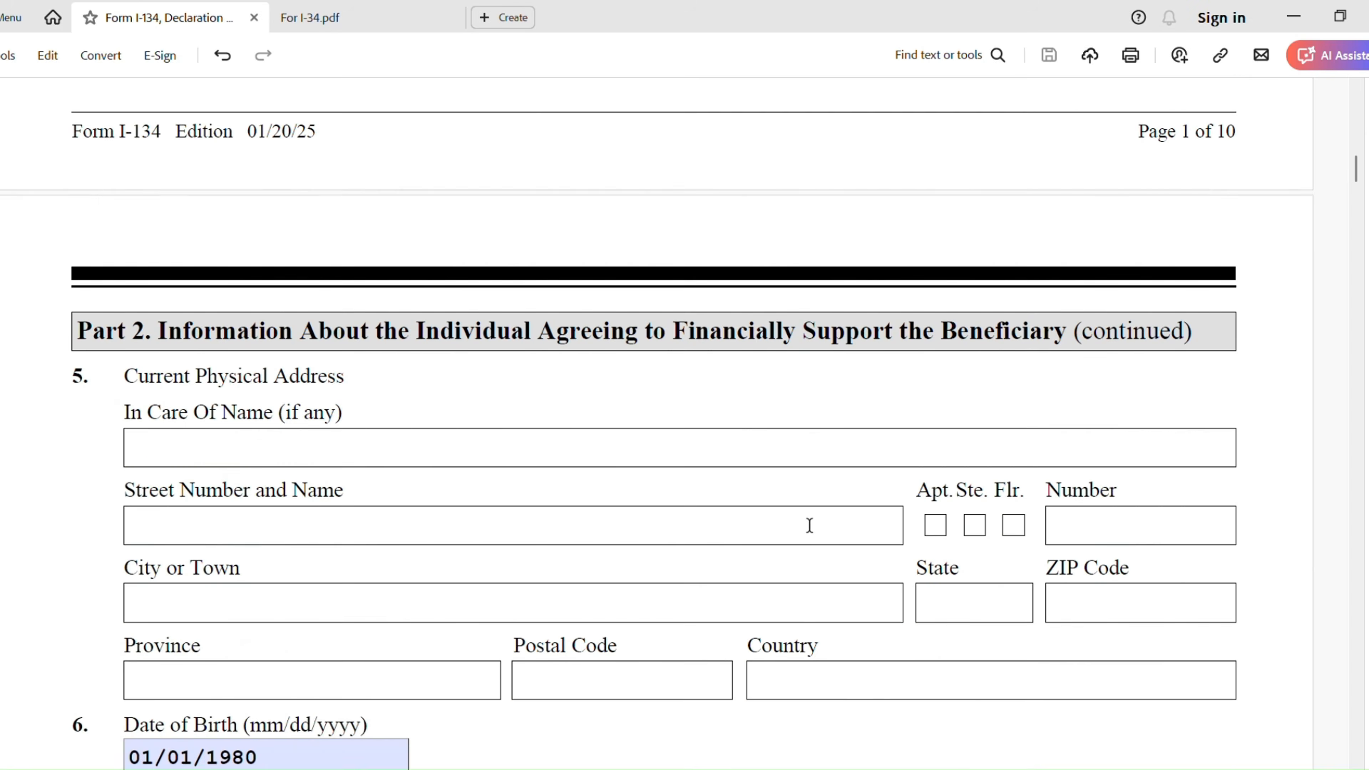
{"action": "scroll", "coordinate": [811, 524], "scroll_direction": "down", "scroll_amount": 1}
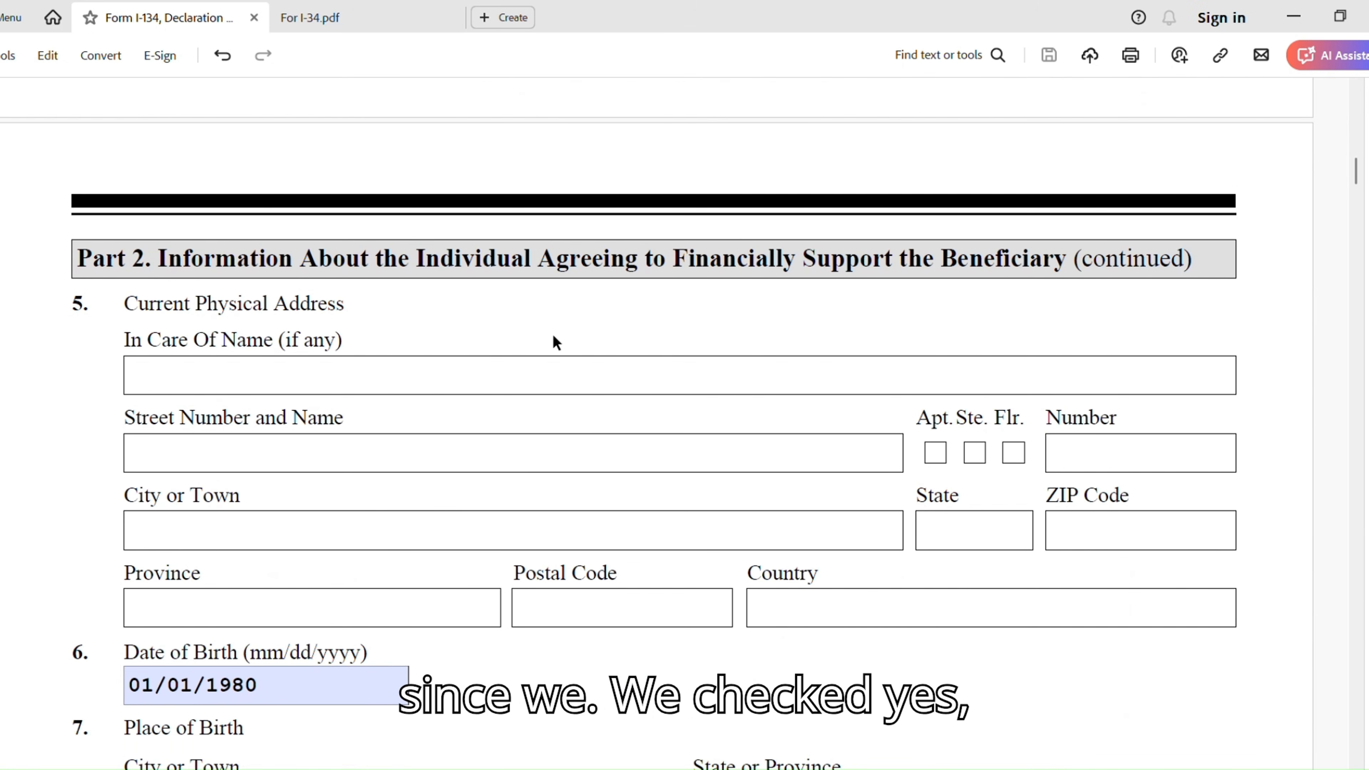
{"action": "scroll", "coordinate": [598, 379], "scroll_direction": "up", "scroll_amount": 4}
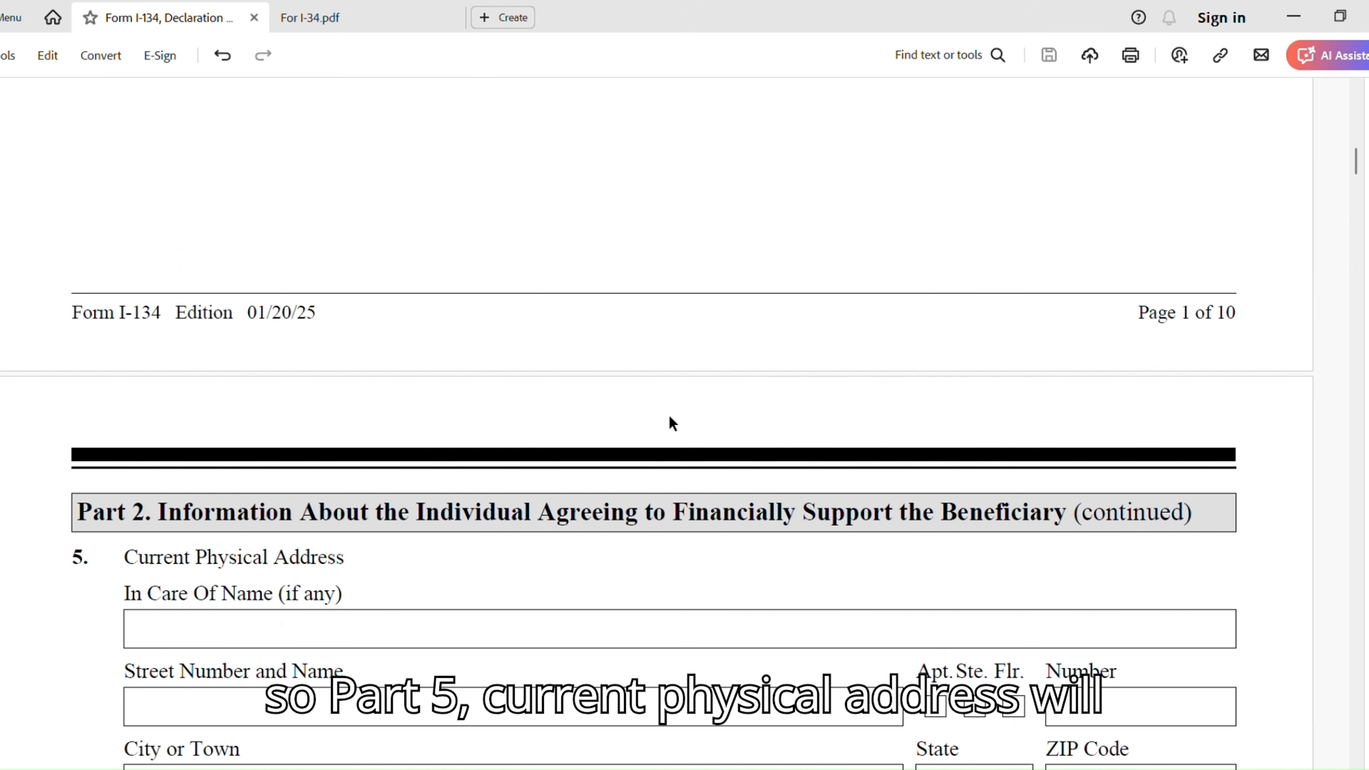
{"action": "scroll", "coordinate": [431, 588], "scroll_direction": "down", "scroll_amount": 3}
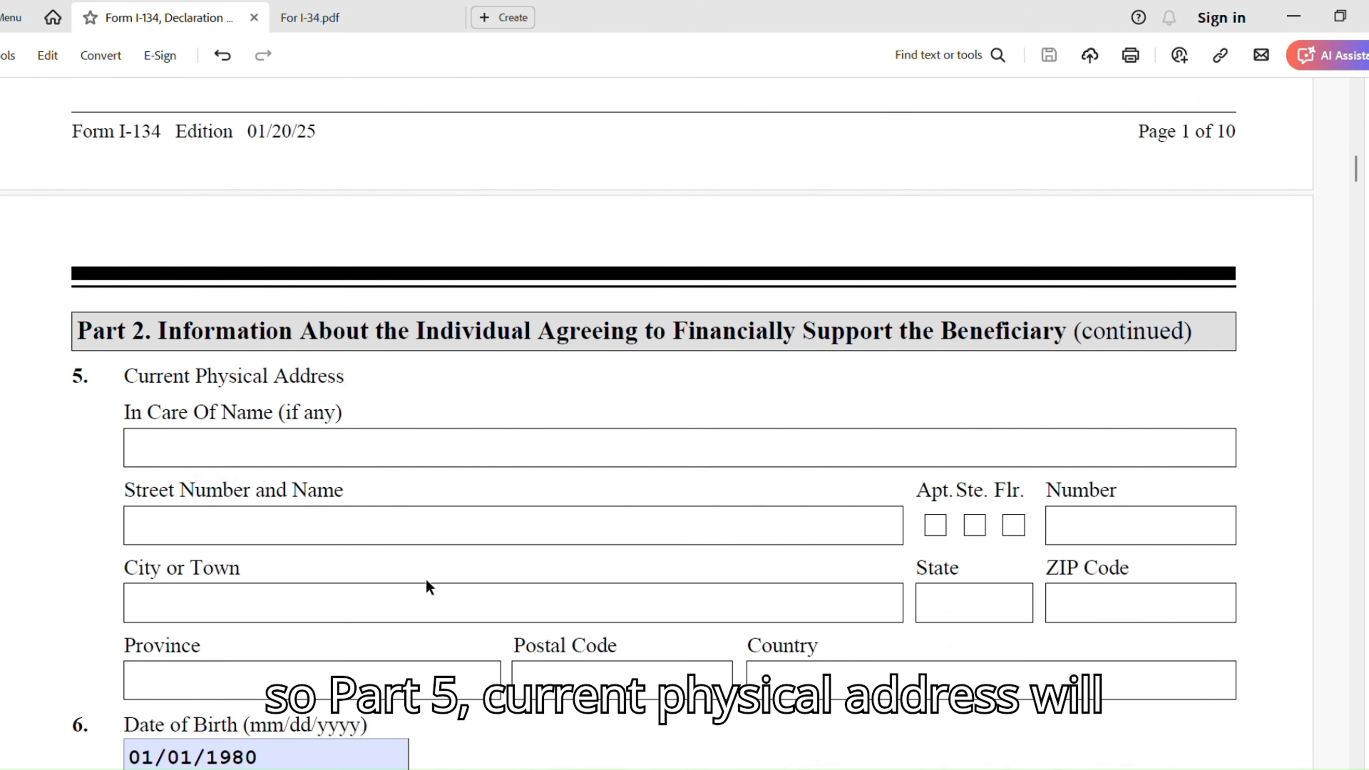
Review the supporter's date of birth, place of birth, A-Number and immigration status in Items 6 to 10.
{"action": "scroll", "coordinate": [485, 561], "scroll_direction": "down", "scroll_amount": 7}
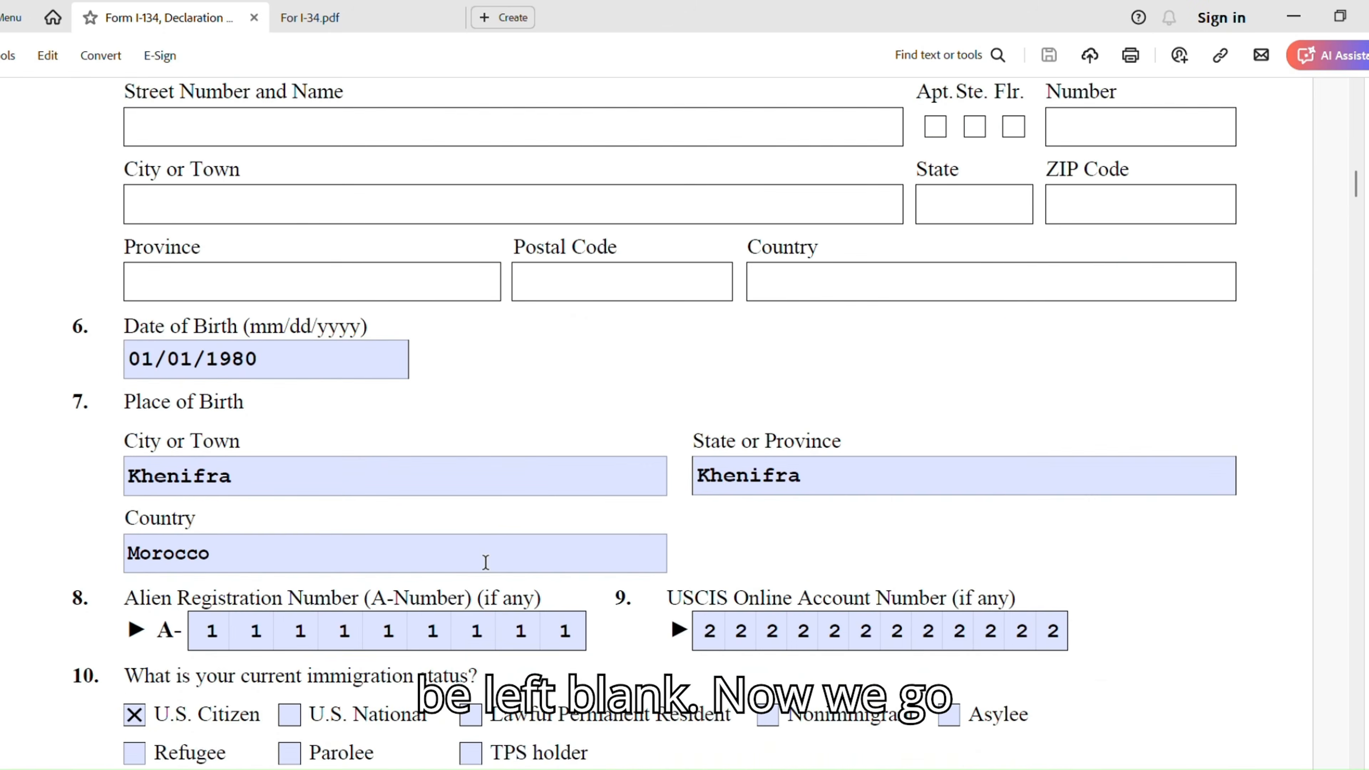
{"action": "scroll", "coordinate": [485, 562], "scroll_direction": "down", "scroll_amount": 1}
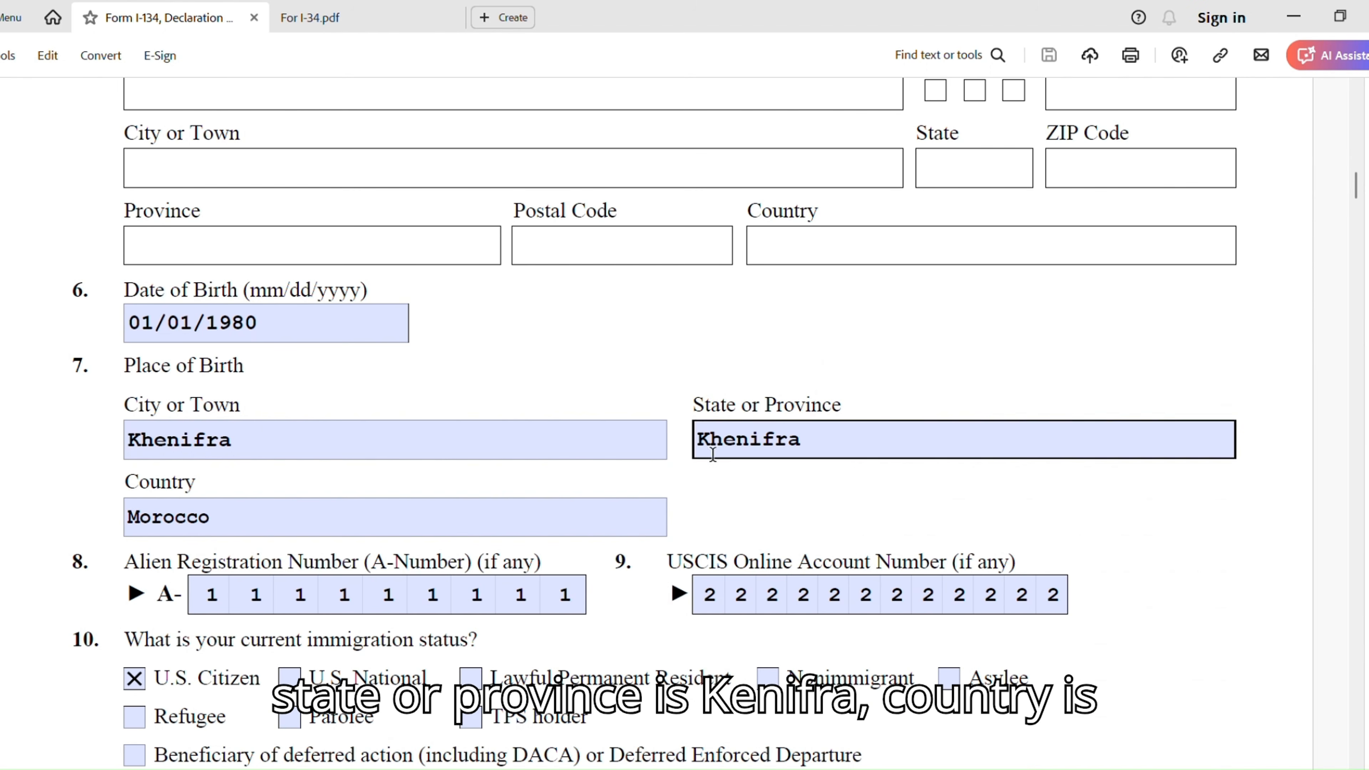
{"action": "scroll", "coordinate": [428, 510], "scroll_direction": "down", "scroll_amount": 1}
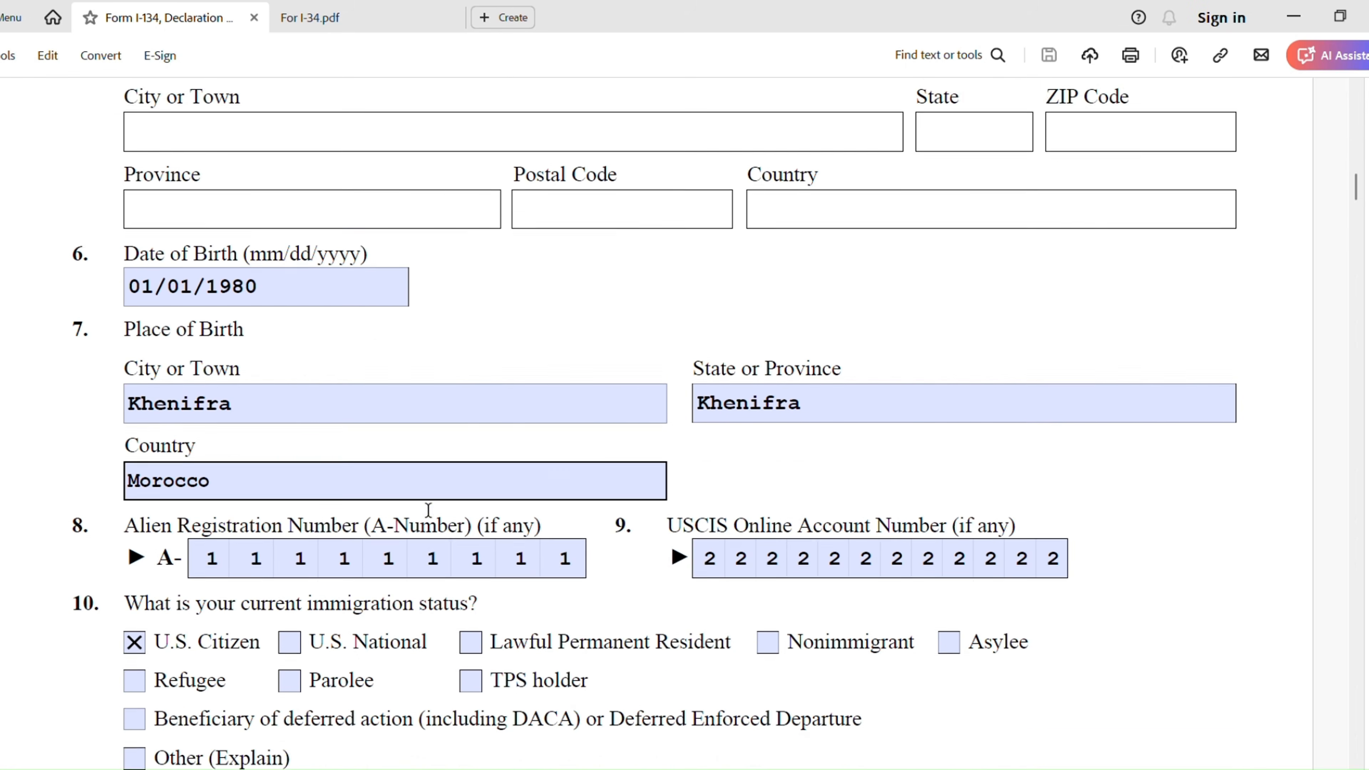
{"action": "scroll", "coordinate": [428, 510], "scroll_direction": "down", "scroll_amount": 3}
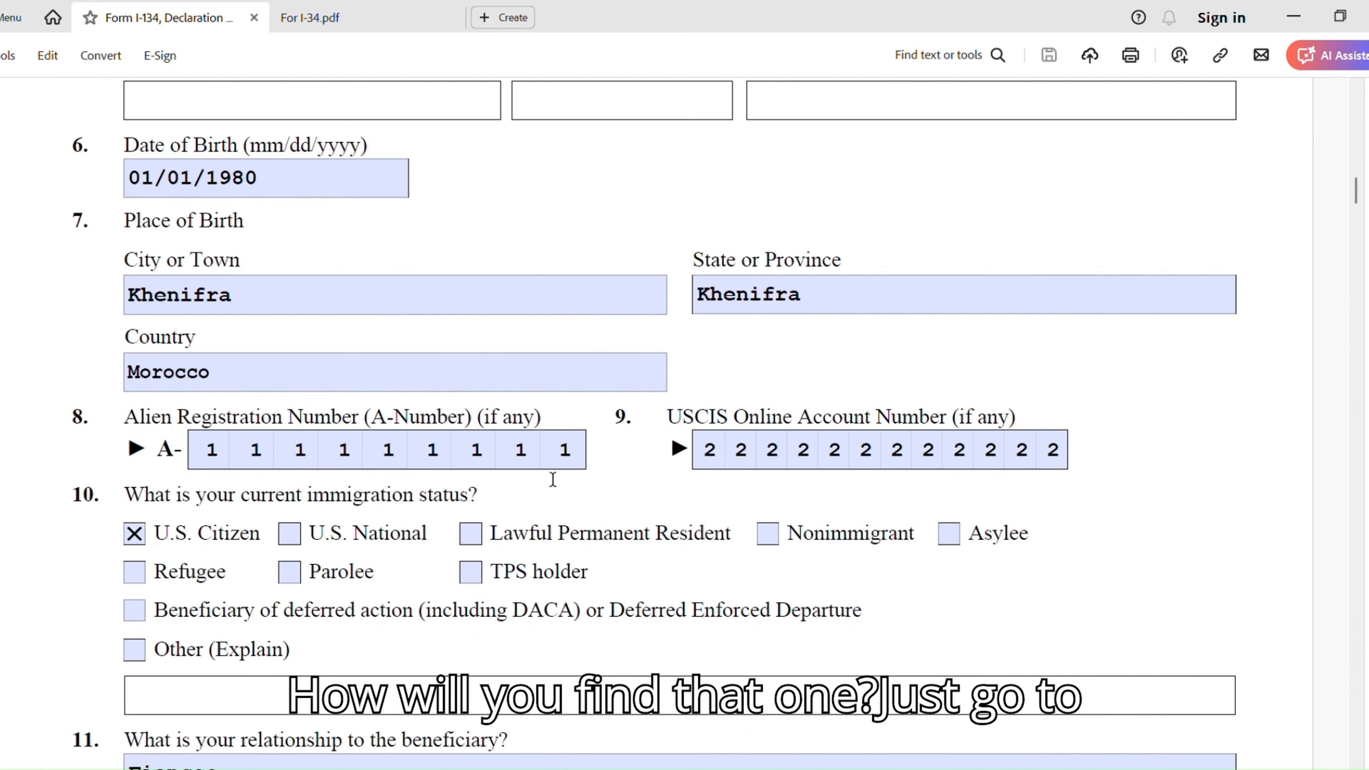
Examine where the A-Number appears on the sample naturalization certificate and green card in For I-34.pdf, and return to the form.
{"action": "left_click", "coordinate": [334, 22]}
{"action": "scroll", "coordinate": [711, 477], "scroll_direction": "down", "scroll_amount": 3}
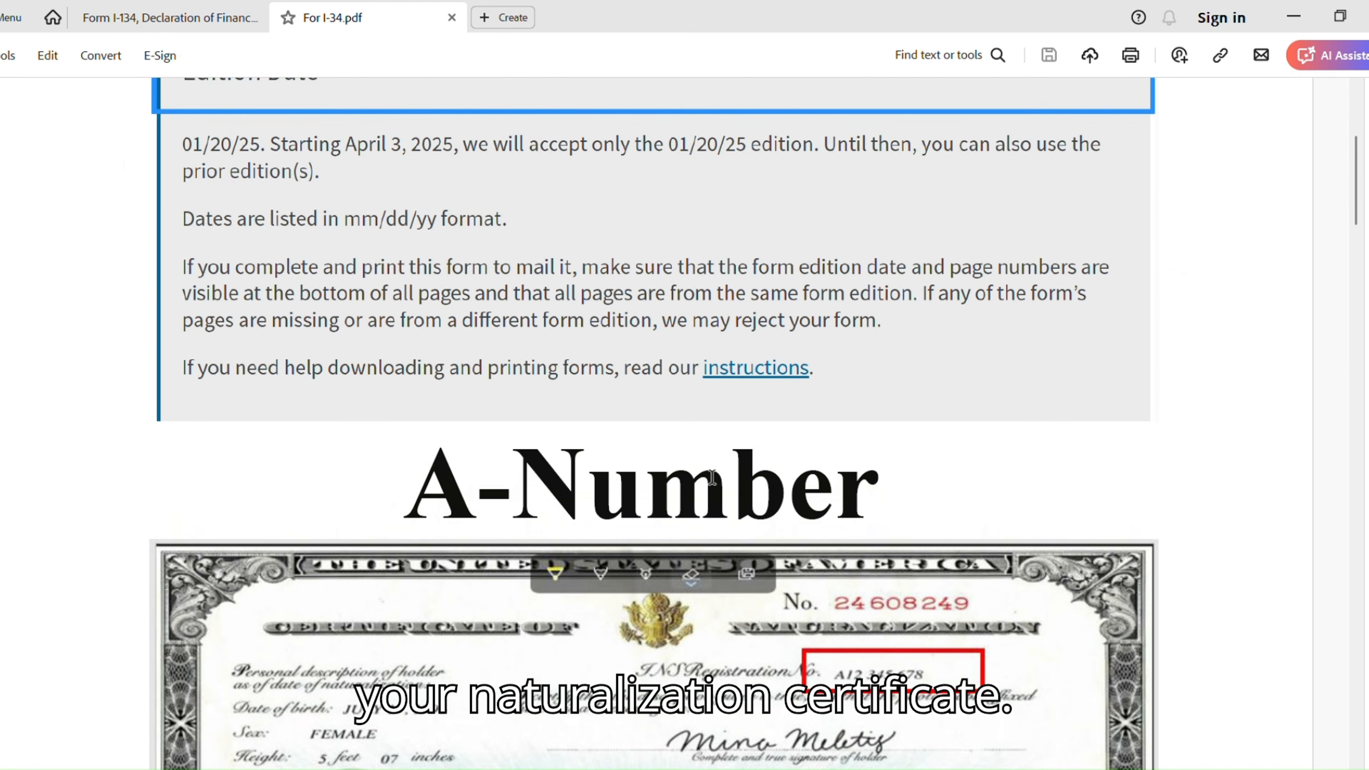
{"action": "scroll", "coordinate": [711, 476], "scroll_direction": "down", "scroll_amount": 5}
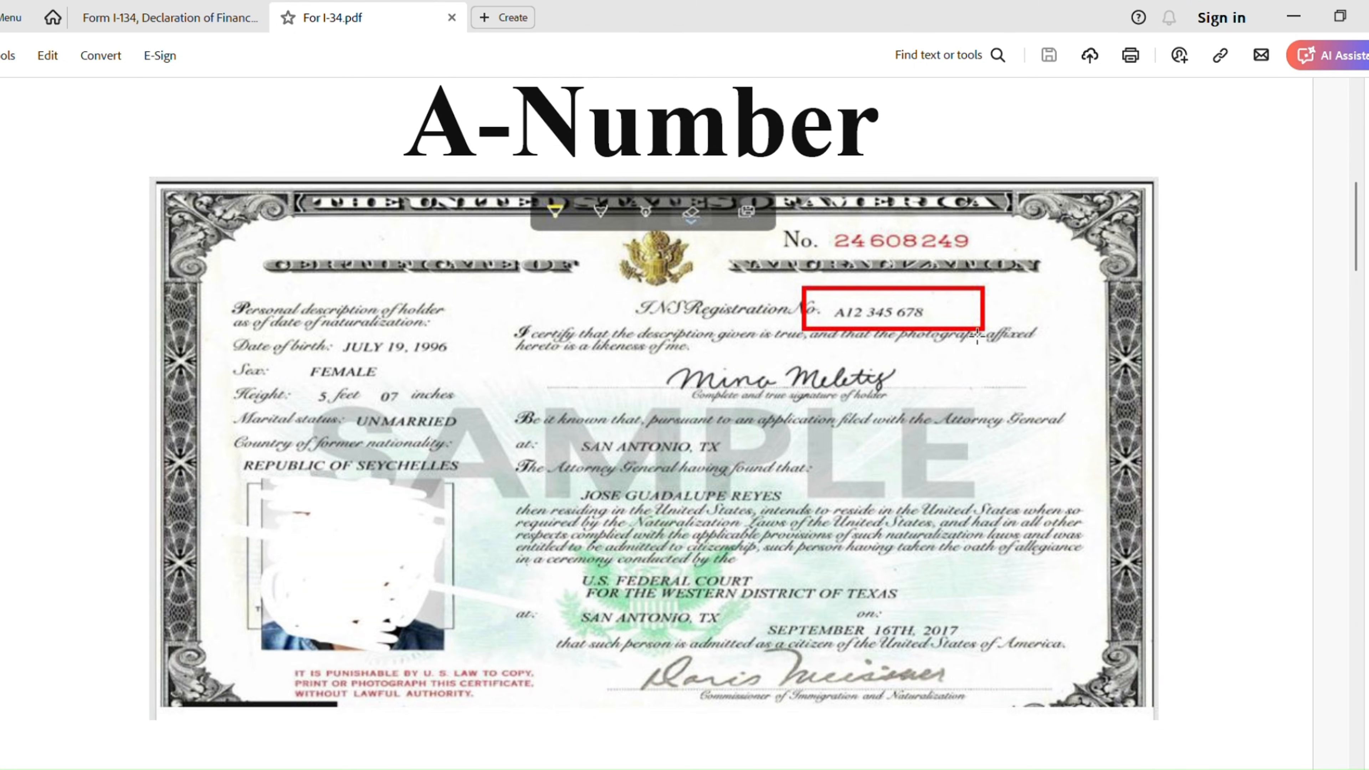
{"action": "scroll", "coordinate": [953, 366], "scroll_direction": "down", "scroll_amount": 10}
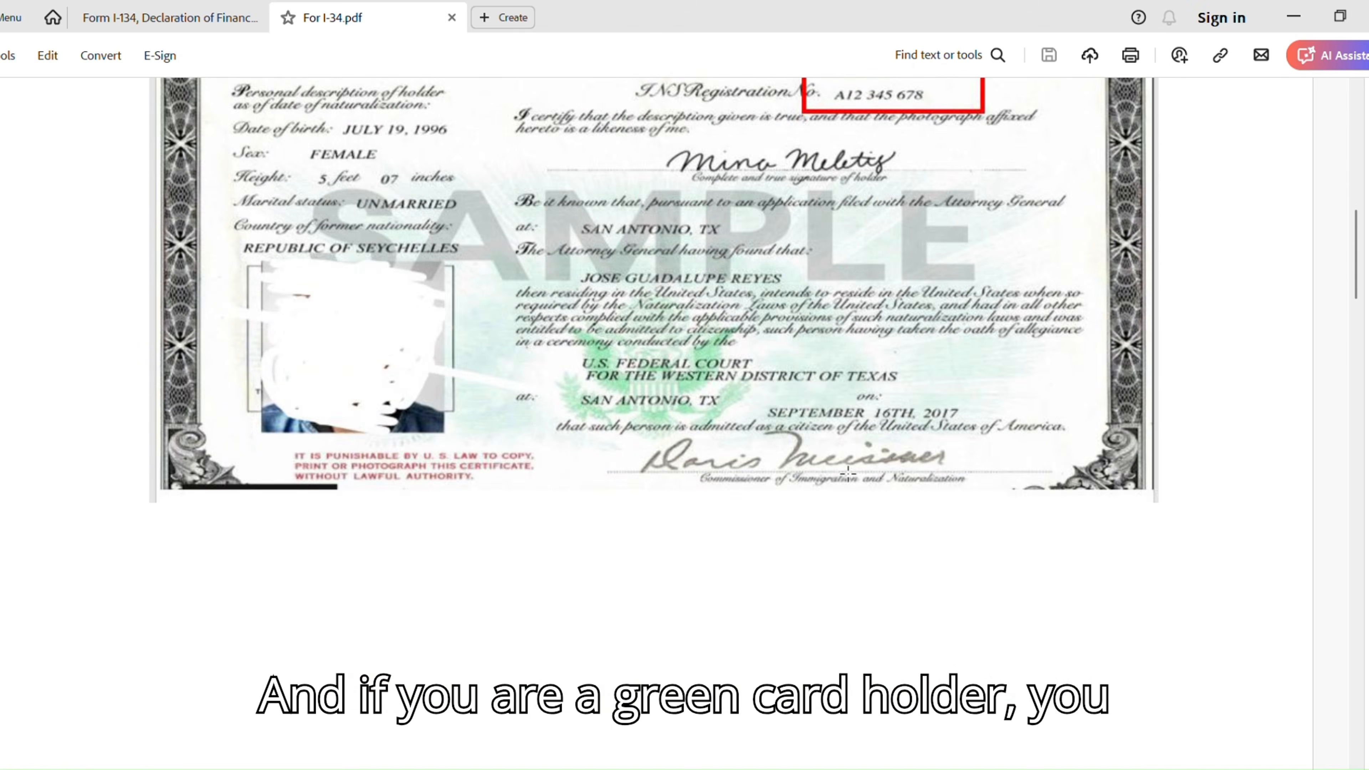
{"action": "scroll", "coordinate": [828, 459], "scroll_direction": "down", "scroll_amount": 5}
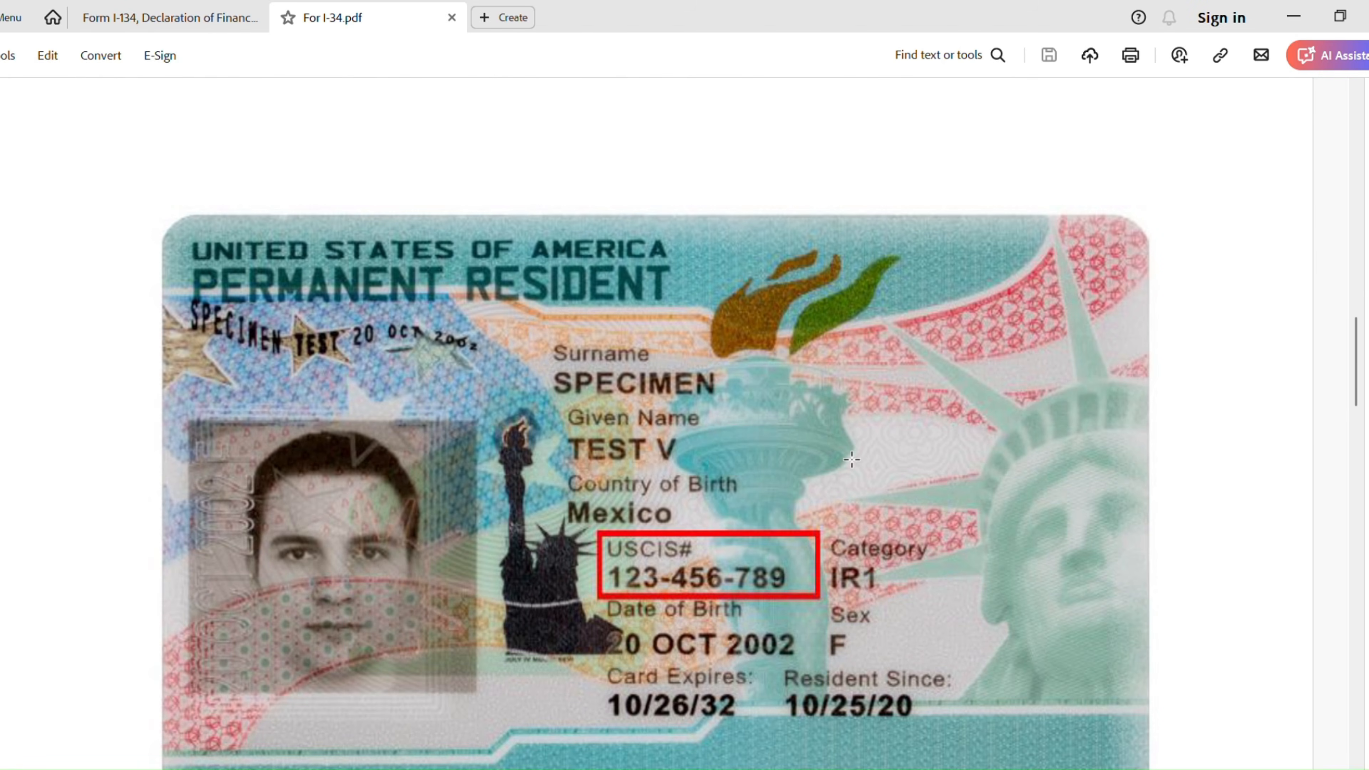
{"action": "scroll", "coordinate": [845, 475], "scroll_direction": "up", "scroll_amount": 12}
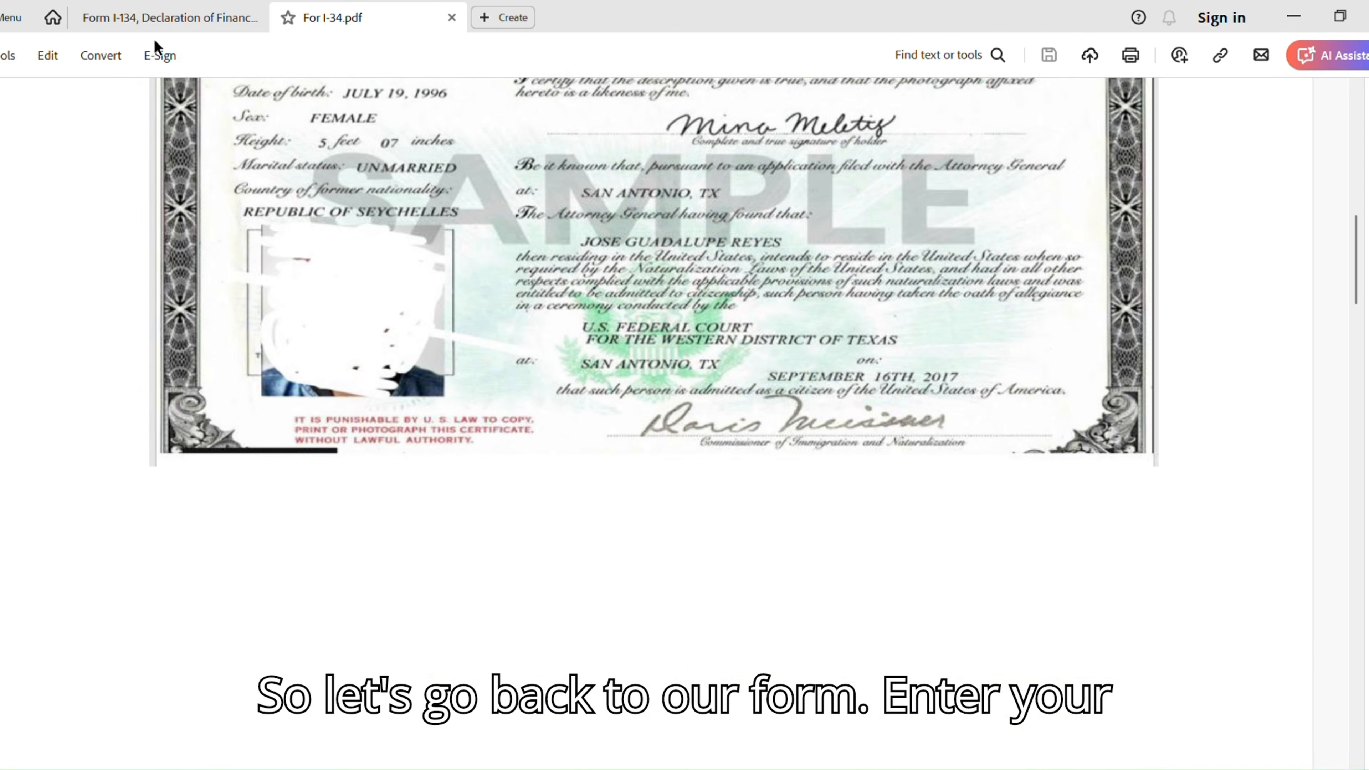
{"action": "left_click", "coordinate": [162, 17]}
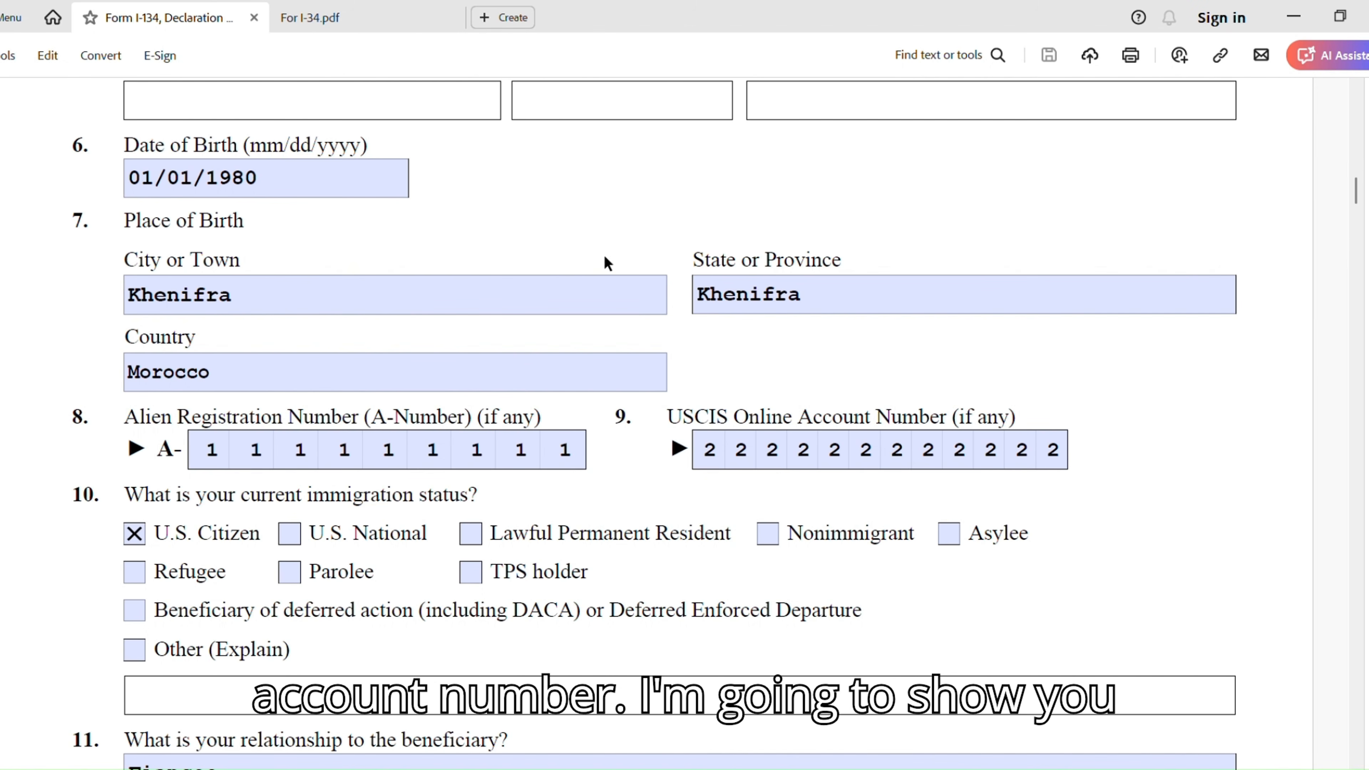
Examine where the USCIS Online Account Number appears on the sample I-797C notice in For I-34.pdf, and return to Item 9 of the form.
{"action": "left_click", "coordinate": [304, 27]}
{"action": "scroll", "coordinate": [863, 593], "scroll_direction": "down", "scroll_amount": 10}
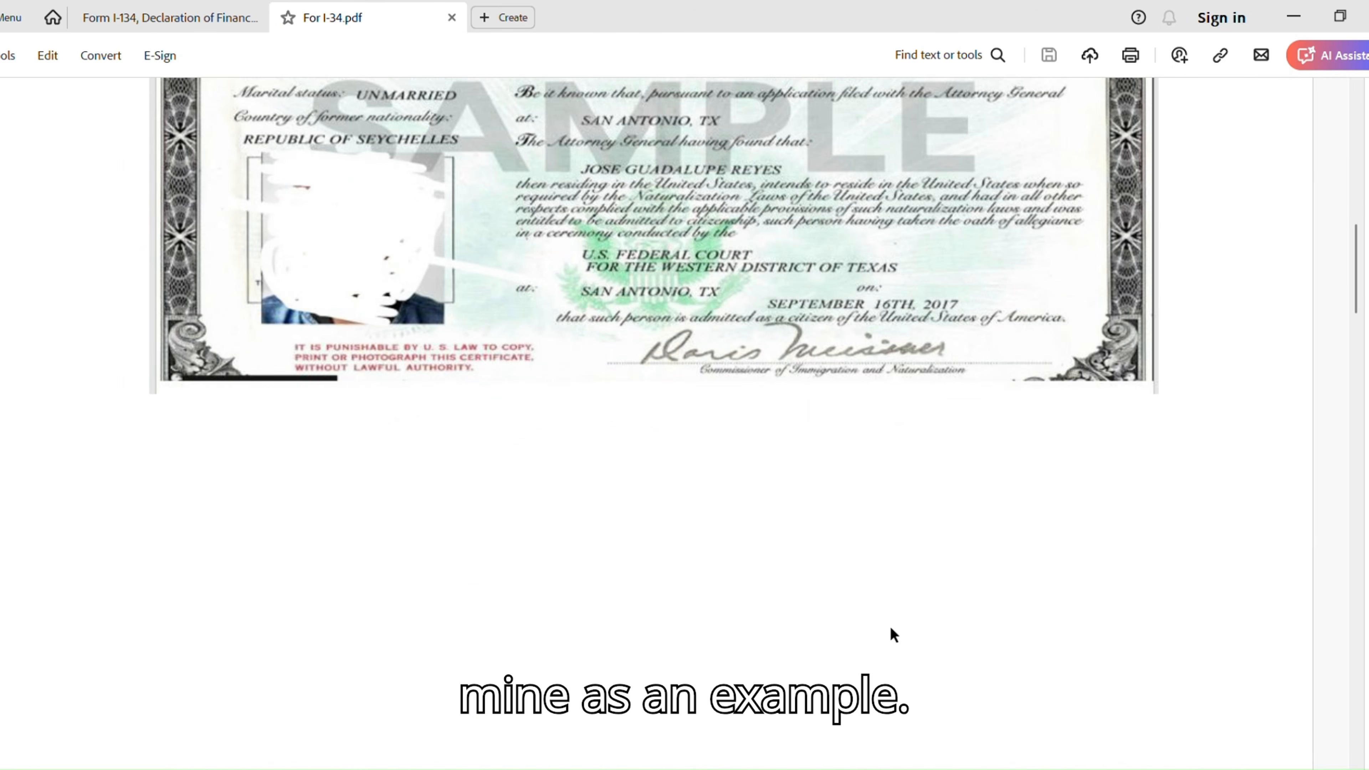
{"action": "scroll", "coordinate": [857, 517], "scroll_direction": "down", "scroll_amount": 15}
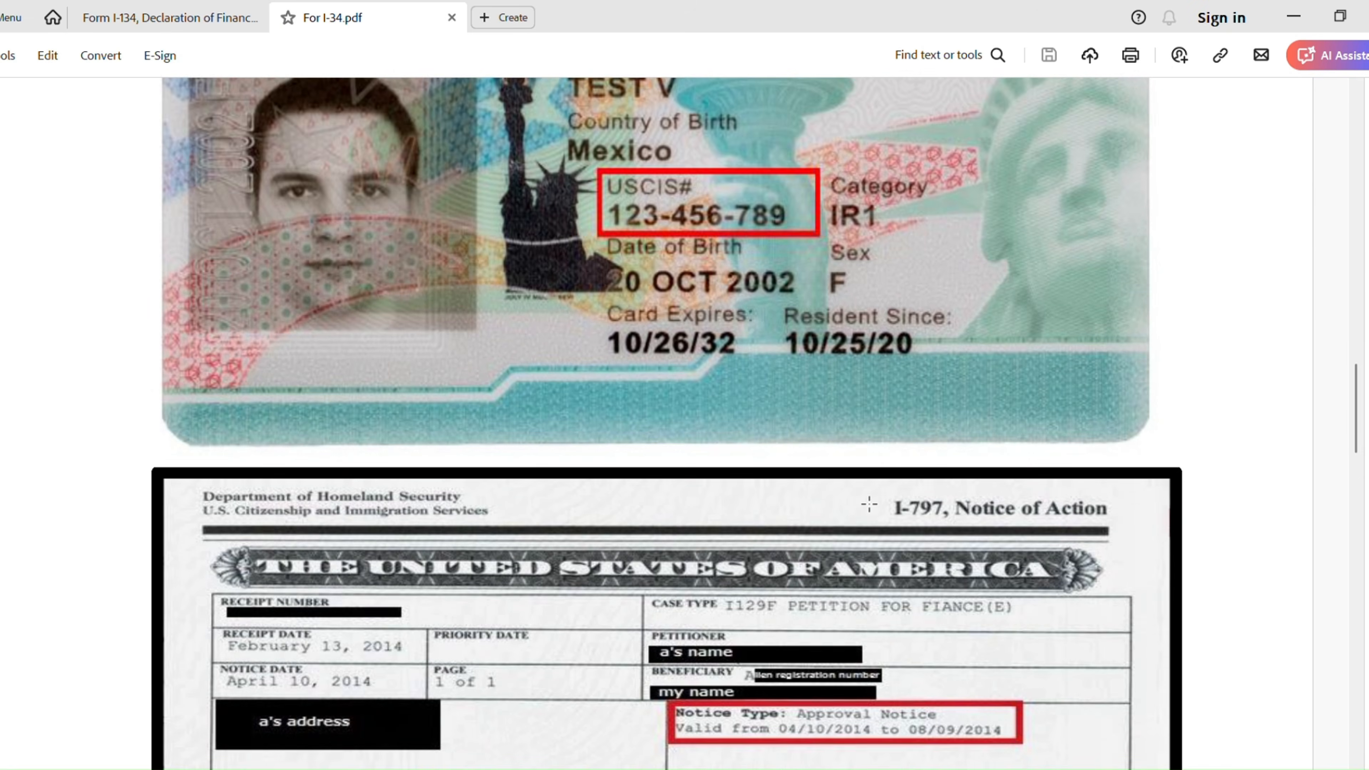
{"action": "scroll", "coordinate": [870, 500], "scroll_direction": "down", "scroll_amount": 15}
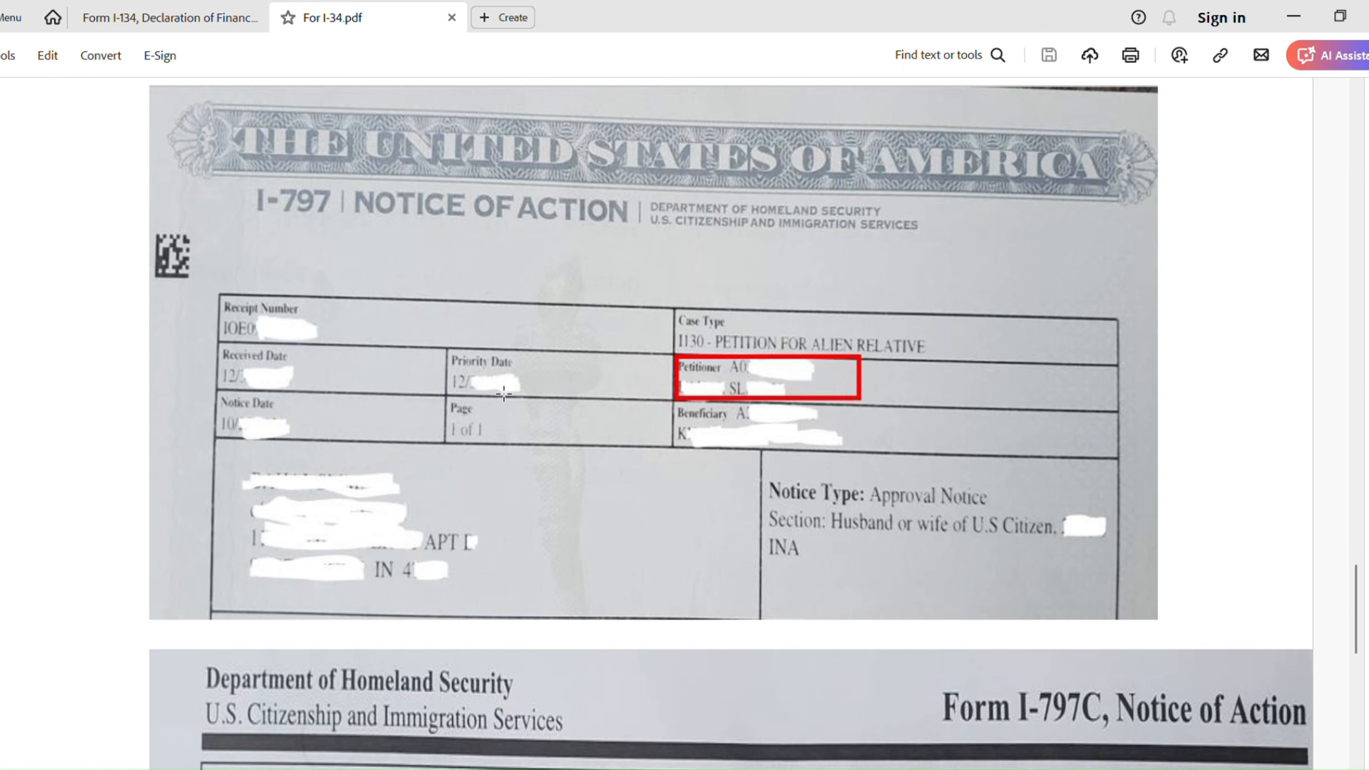
{"action": "scroll", "coordinate": [818, 441], "scroll_direction": "down", "scroll_amount": 10}
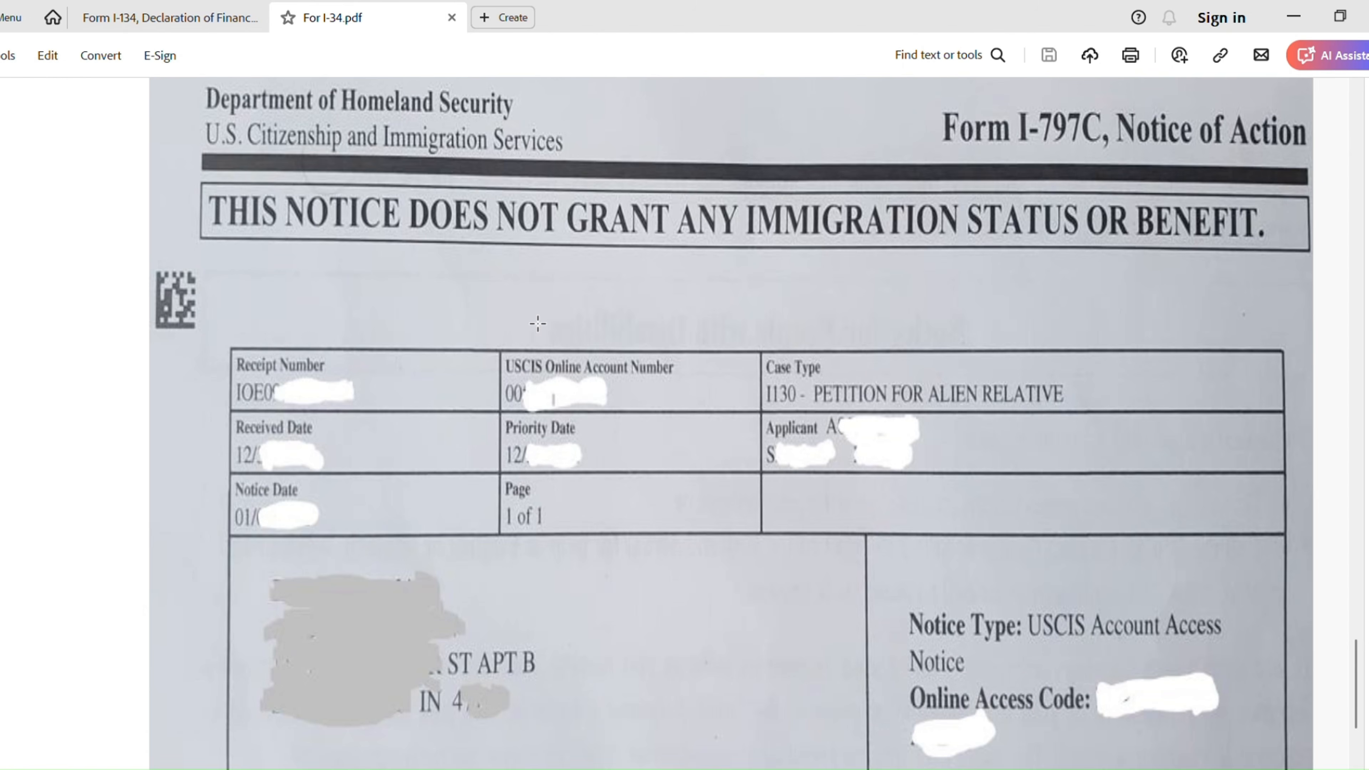
{"action": "left_click", "coordinate": [124, 17]}
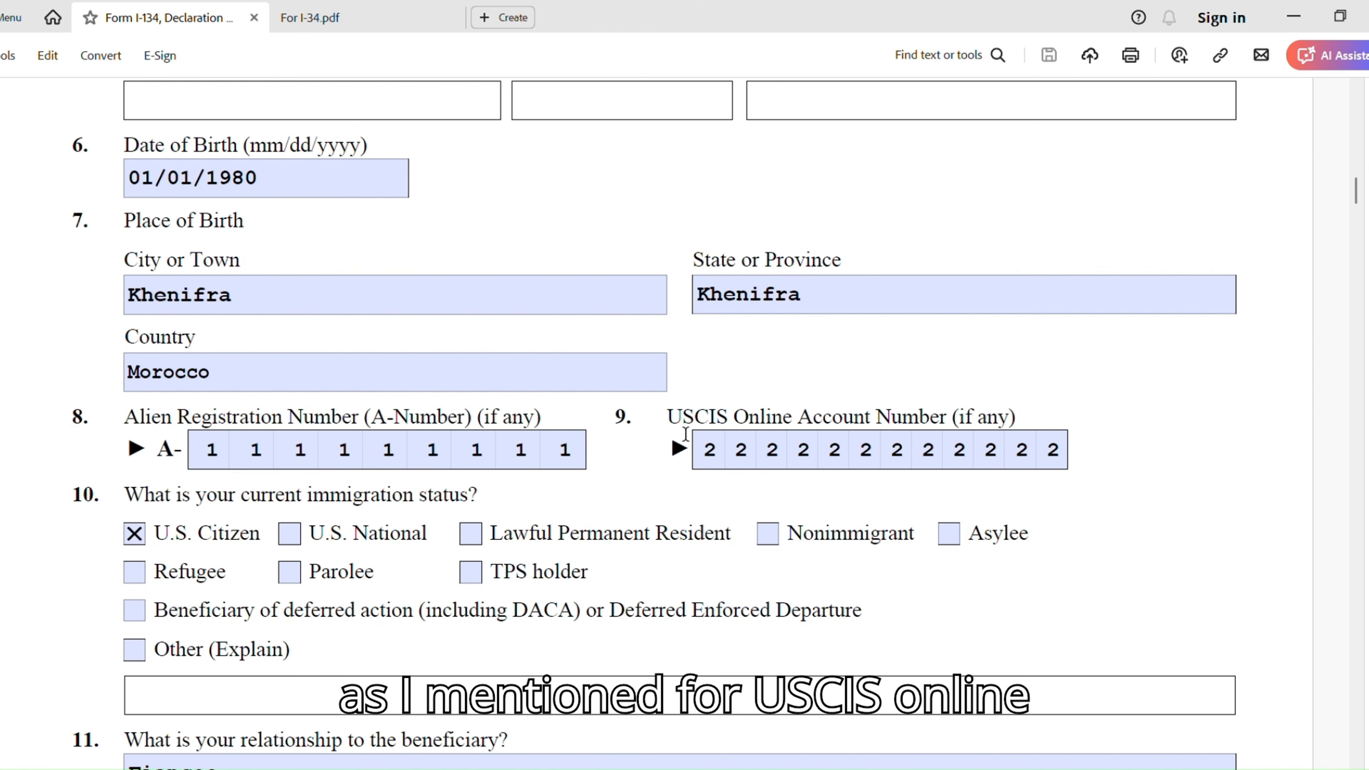
{"action": "left_click", "coordinate": [779, 451]}
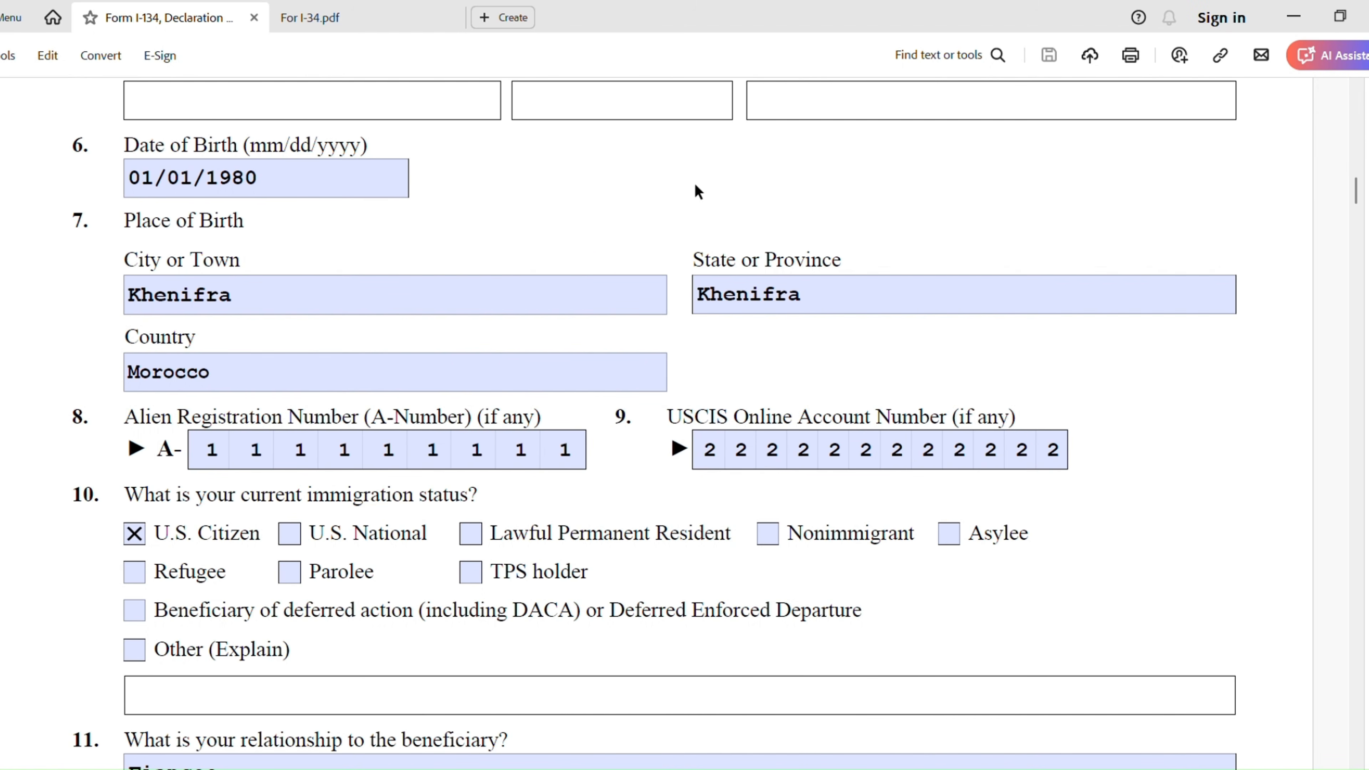
Review the supporter's immigration status, relationship to the beneficiary and employment details in Items 10 to 12.
{"action": "scroll", "coordinate": [260, 516], "scroll_direction": "down", "scroll_amount": 2}
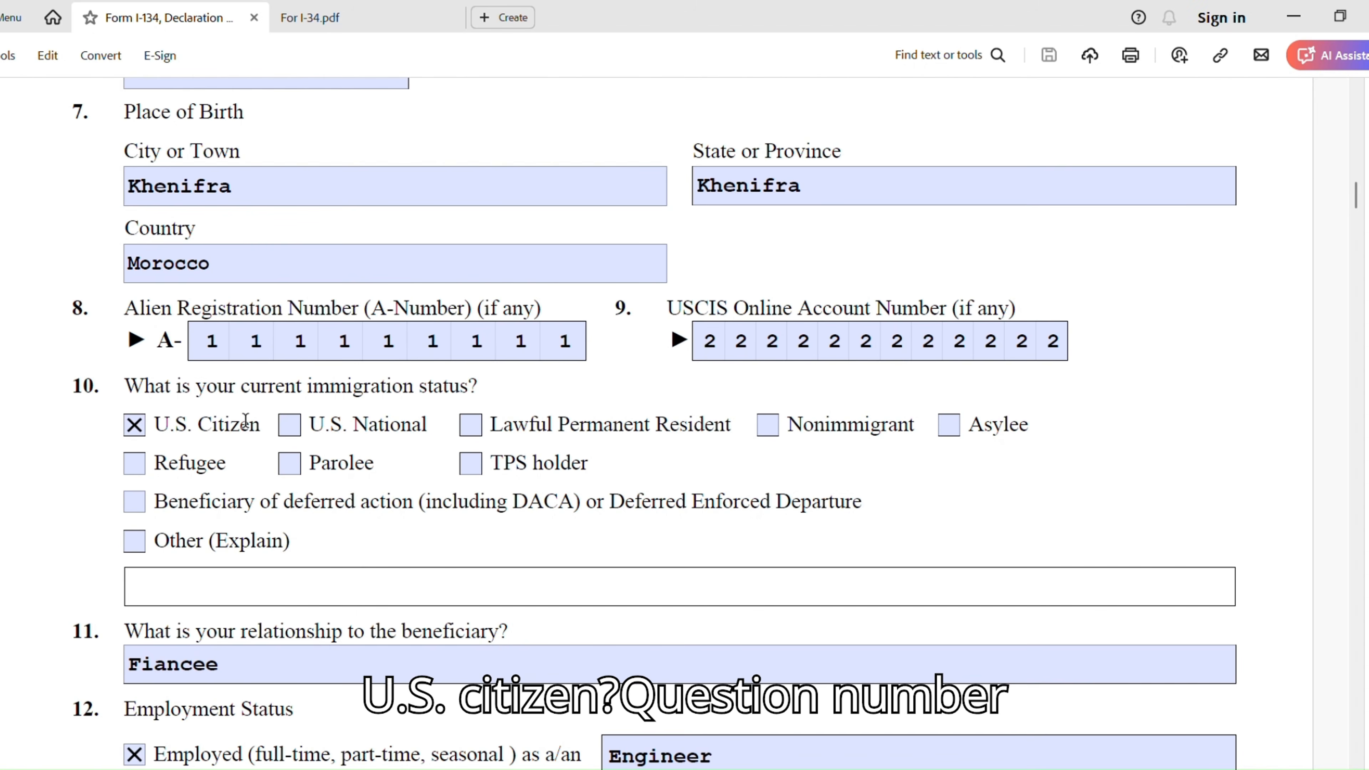
{"action": "scroll", "coordinate": [441, 546], "scroll_direction": "down", "scroll_amount": 3}
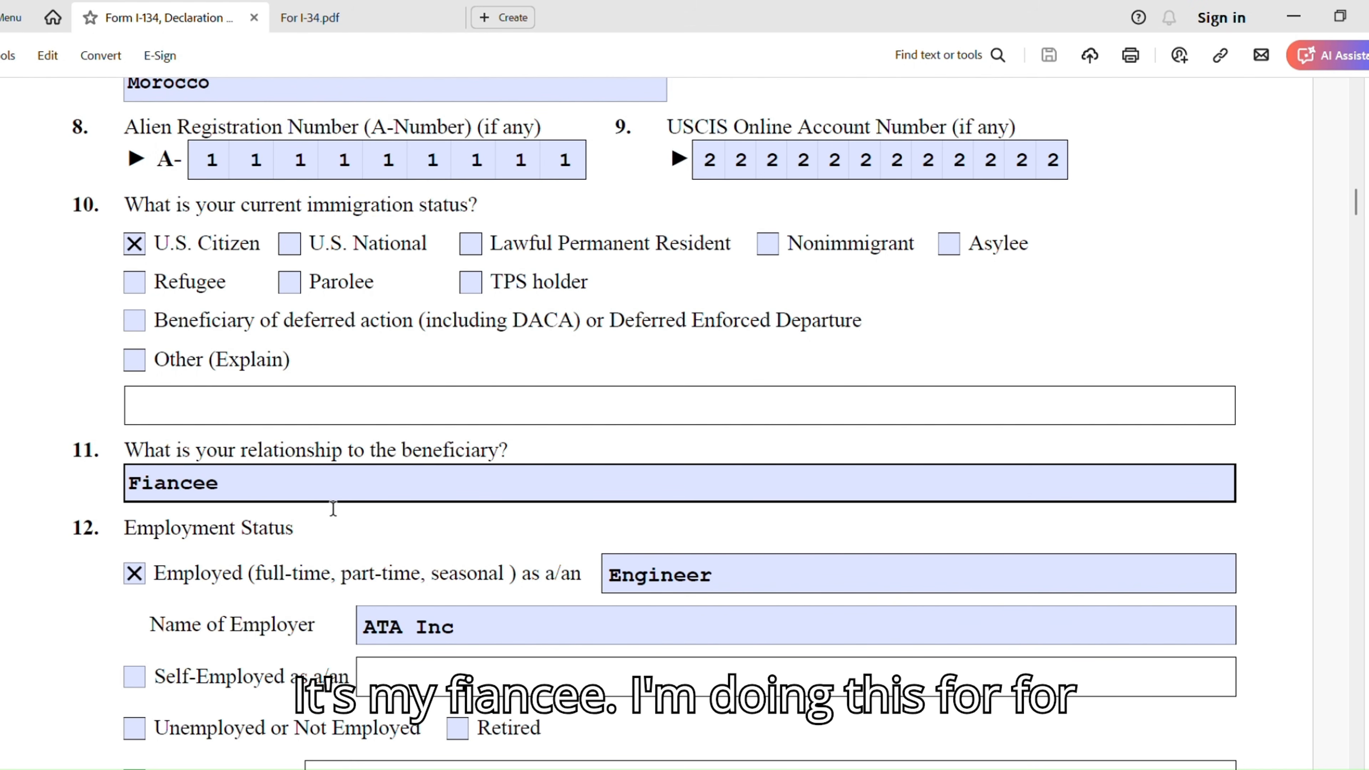
{"action": "scroll", "coordinate": [474, 426], "scroll_direction": "down", "scroll_amount": 3}
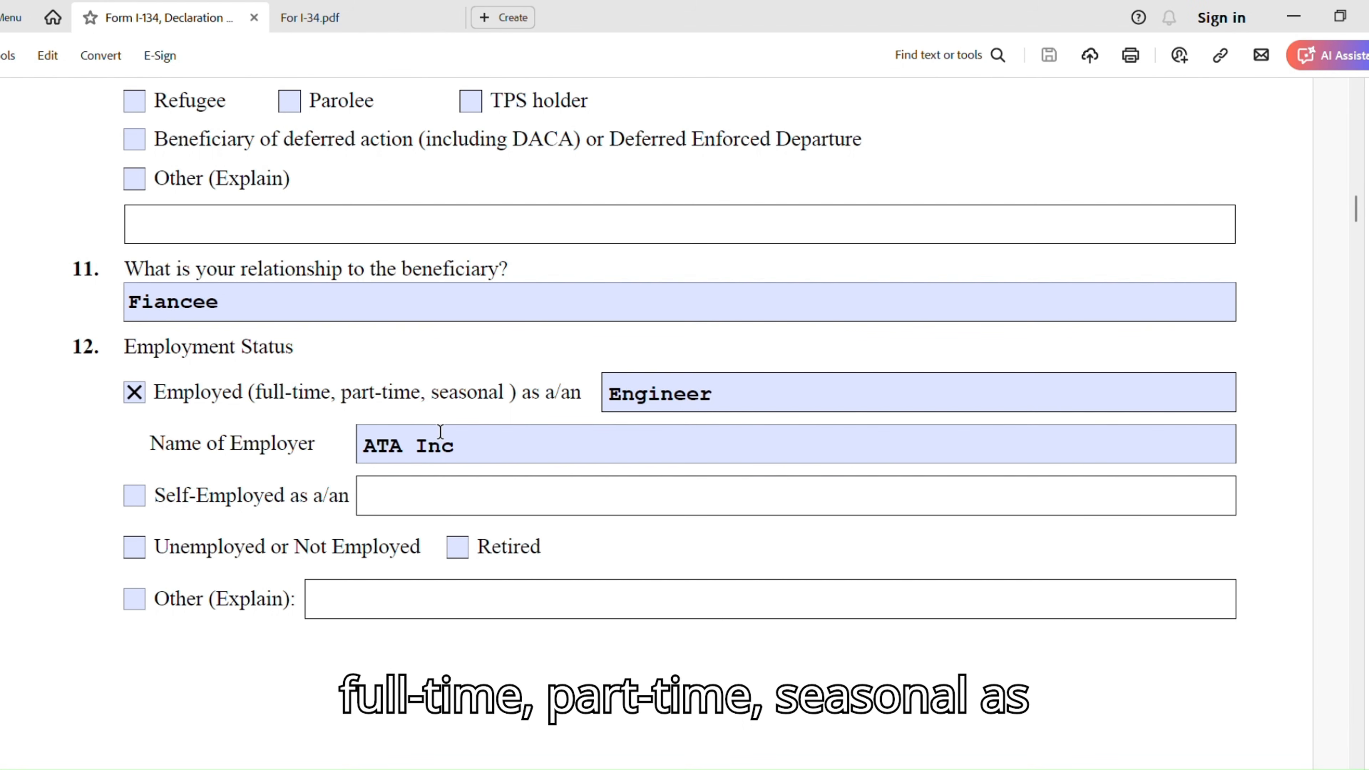
{"action": "left_click", "coordinate": [674, 439]}
{"action": "scroll", "coordinate": [792, 460], "scroll_direction": "down", "scroll_amount": 1}
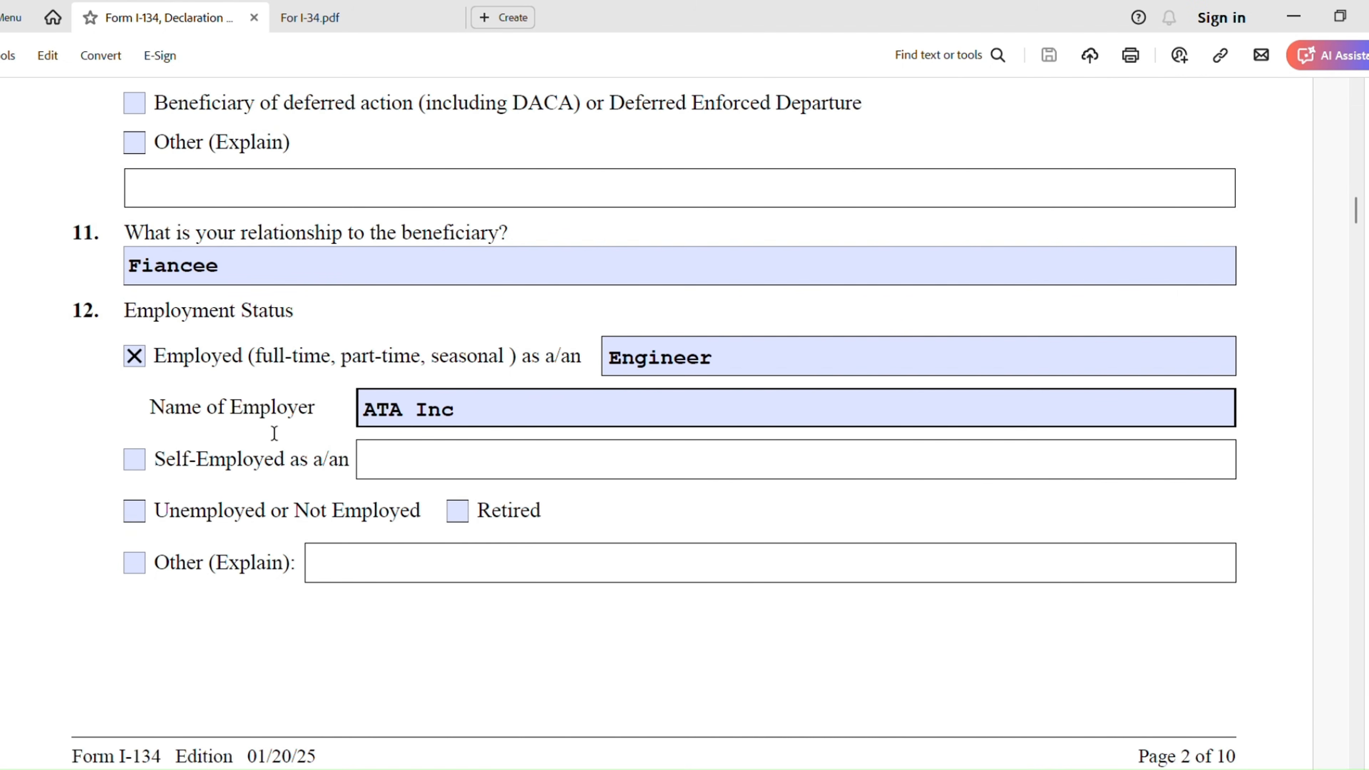
{"action": "left_click", "coordinate": [381, 384]}
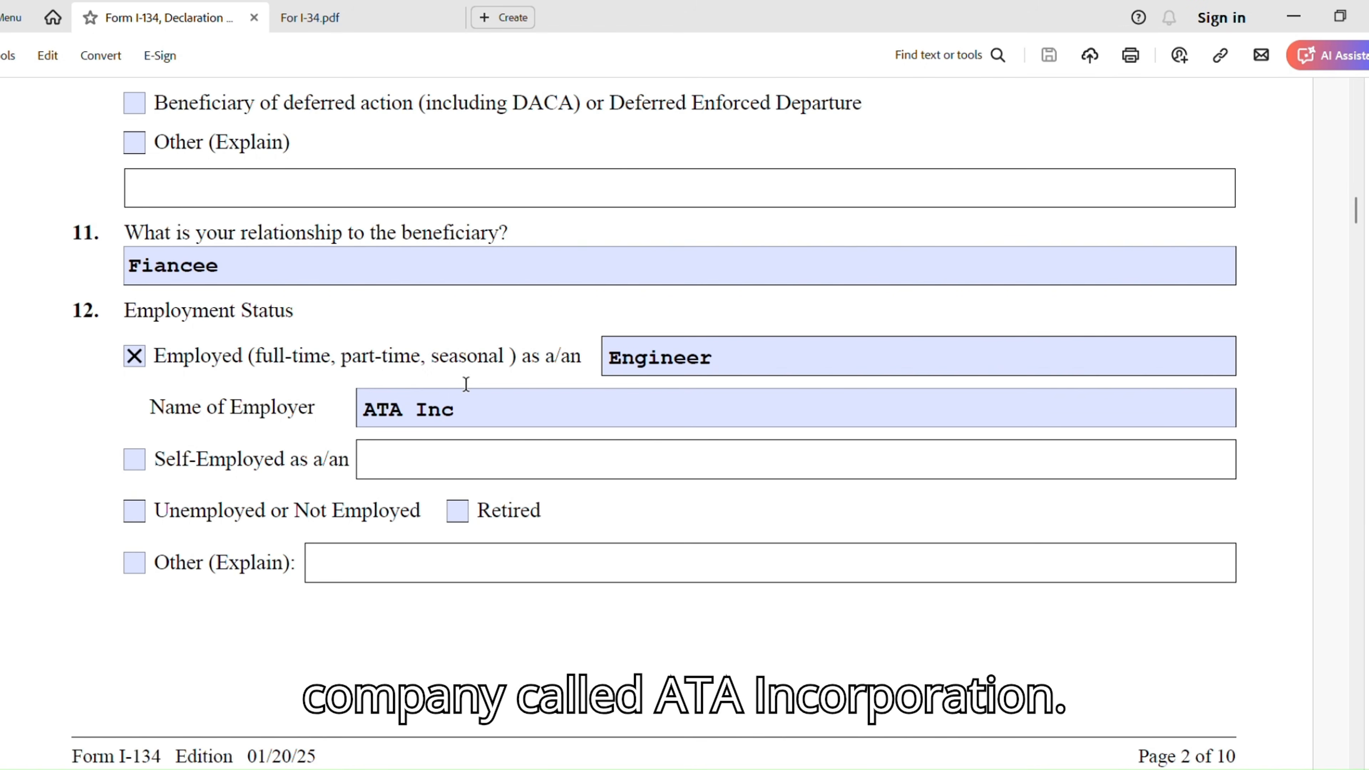
Review the Financial Information answers on page 3 about previous support forms, dependents and the dependents table in Items 13 to 15.
{"action": "scroll", "coordinate": [489, 452], "scroll_direction": "down", "scroll_amount": 4}
{"action": "scroll", "coordinate": [507, 438], "scroll_direction": "down", "scroll_amount": 10}
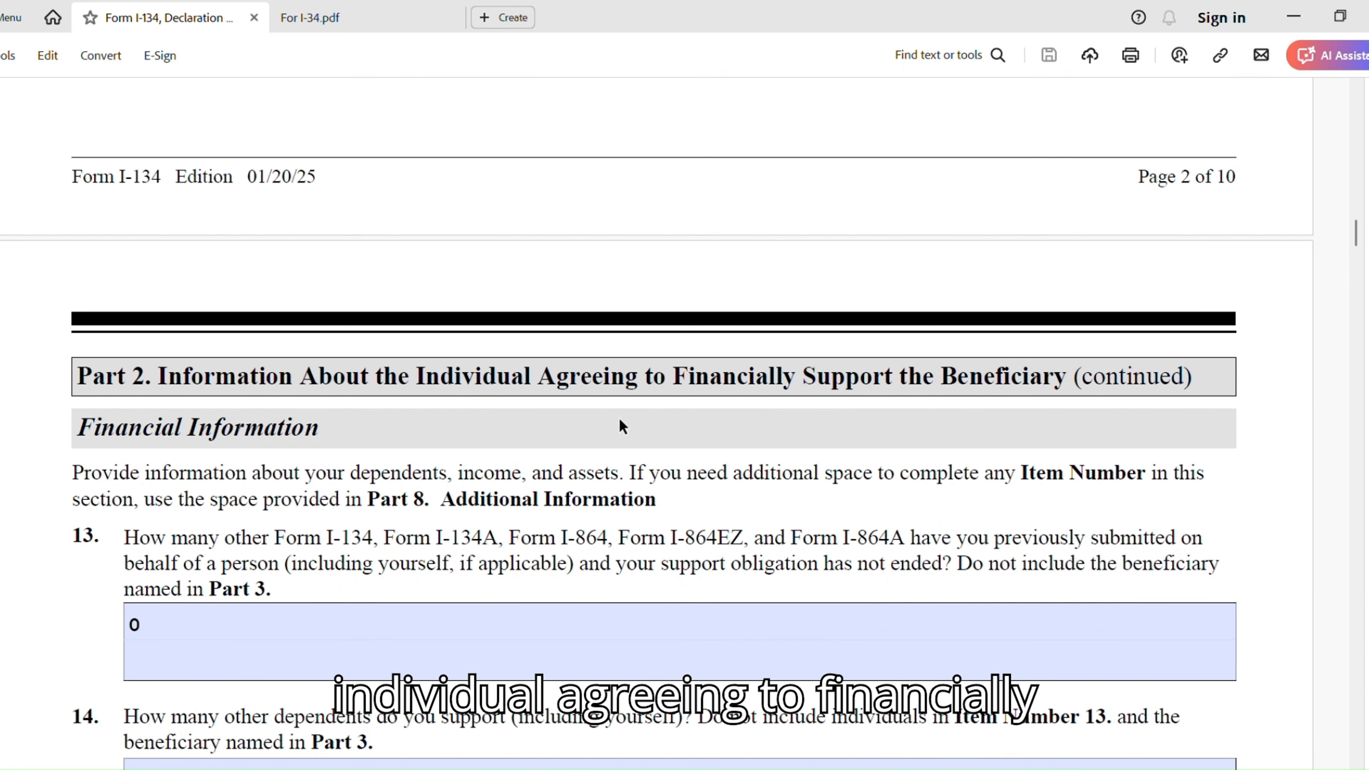
{"action": "scroll", "coordinate": [713, 495], "scroll_direction": "down", "scroll_amount": 3}
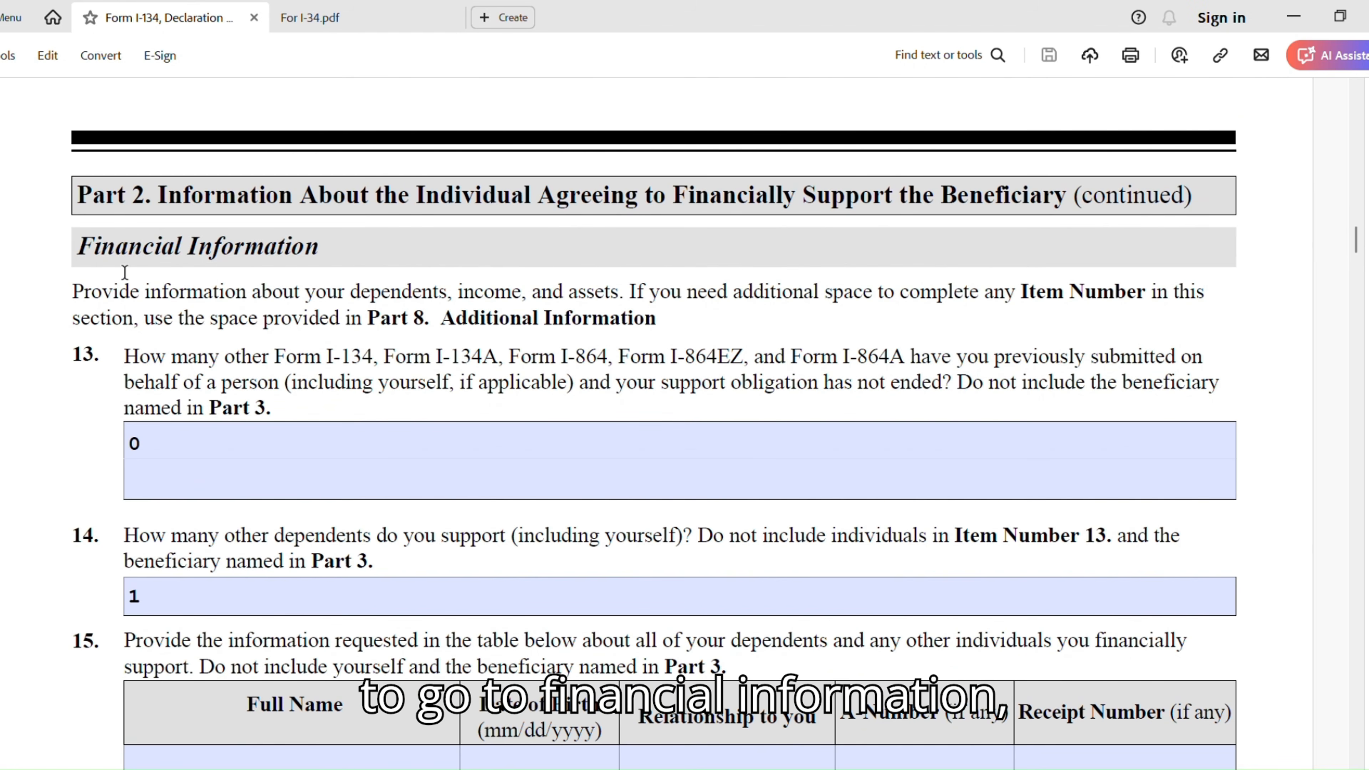
{"action": "scroll", "coordinate": [571, 439], "scroll_direction": "down", "scroll_amount": 1}
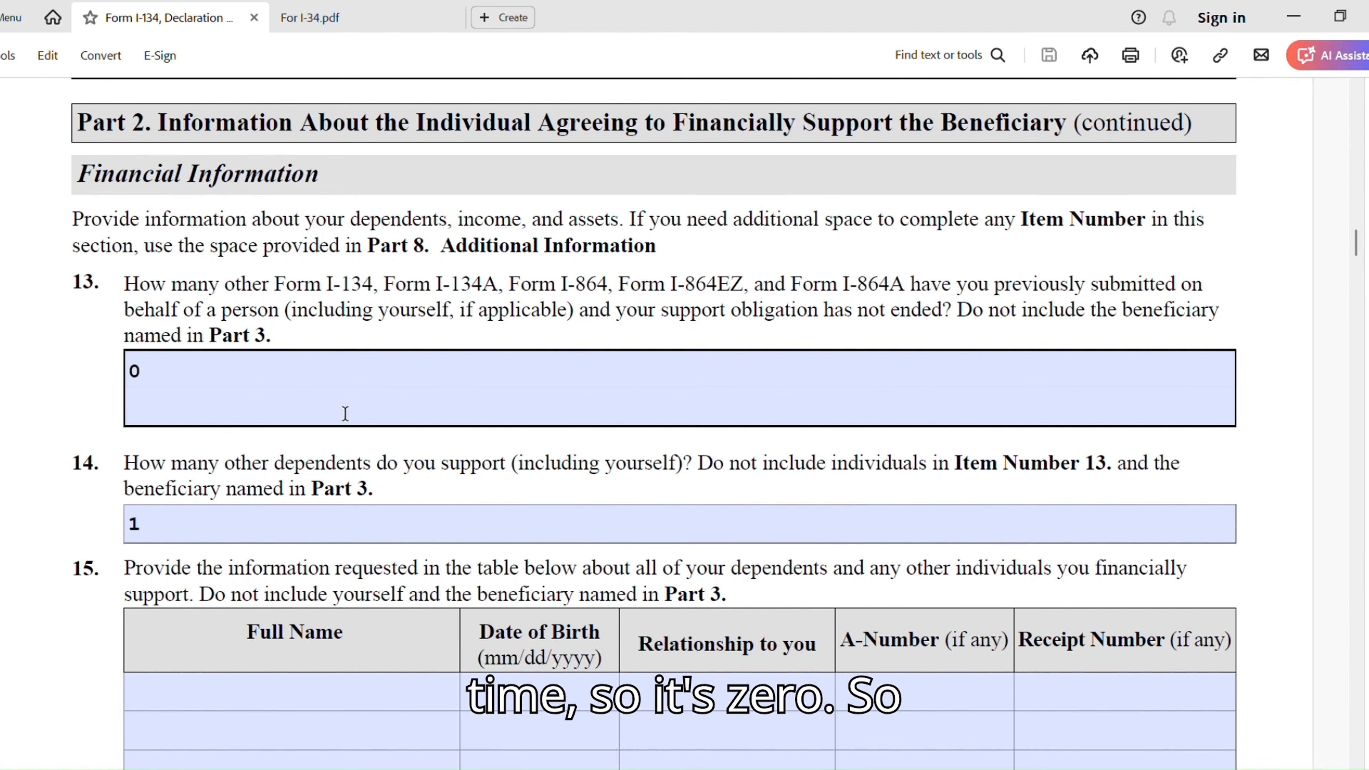
{"action": "scroll", "coordinate": [470, 524], "scroll_direction": "down", "scroll_amount": 2}
{"action": "scroll", "coordinate": [470, 524], "scroll_direction": "down", "scroll_amount": 2}
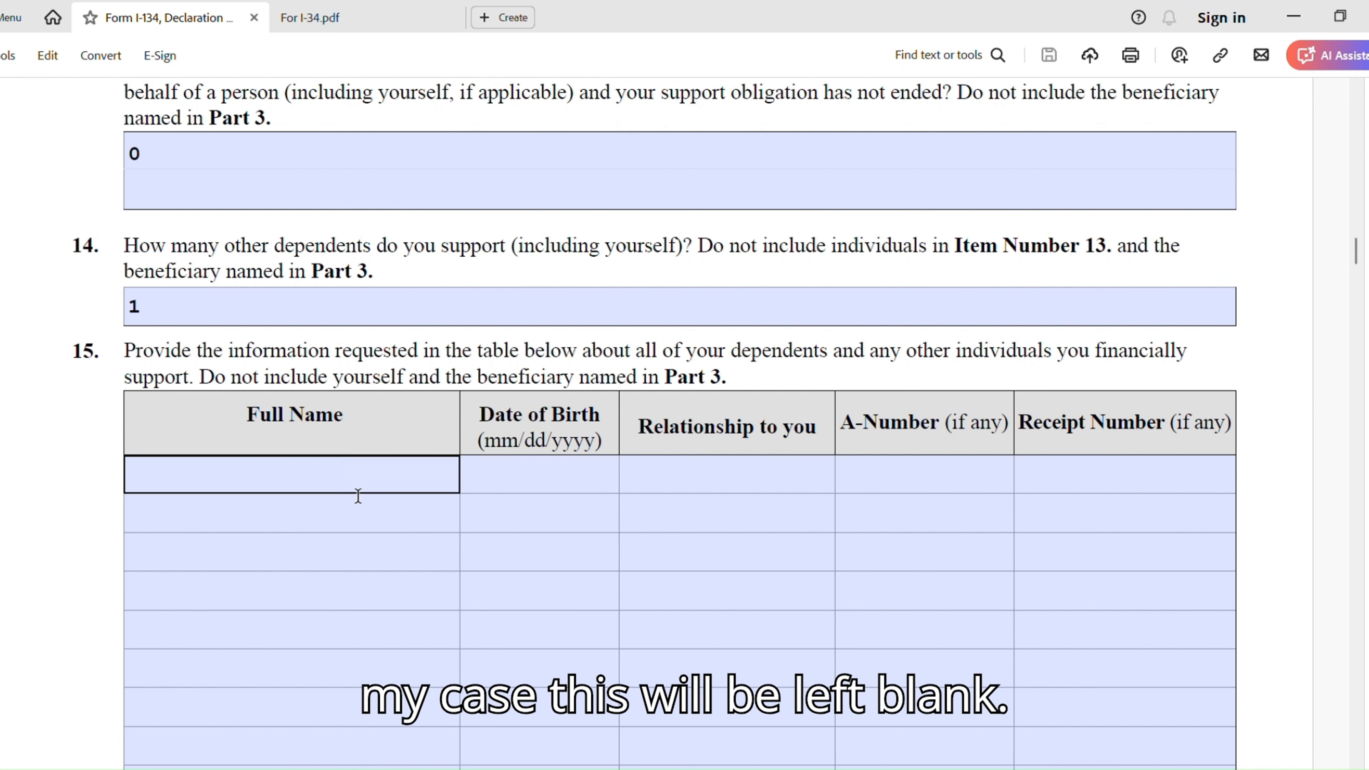
Review the supporter's annual income in Item 16 and the table of cash and assets in Item 17.
{"action": "scroll", "coordinate": [641, 556], "scroll_direction": "down", "scroll_amount": 2}
{"action": "scroll", "coordinate": [520, 541], "scroll_direction": "down", "scroll_amount": 11}
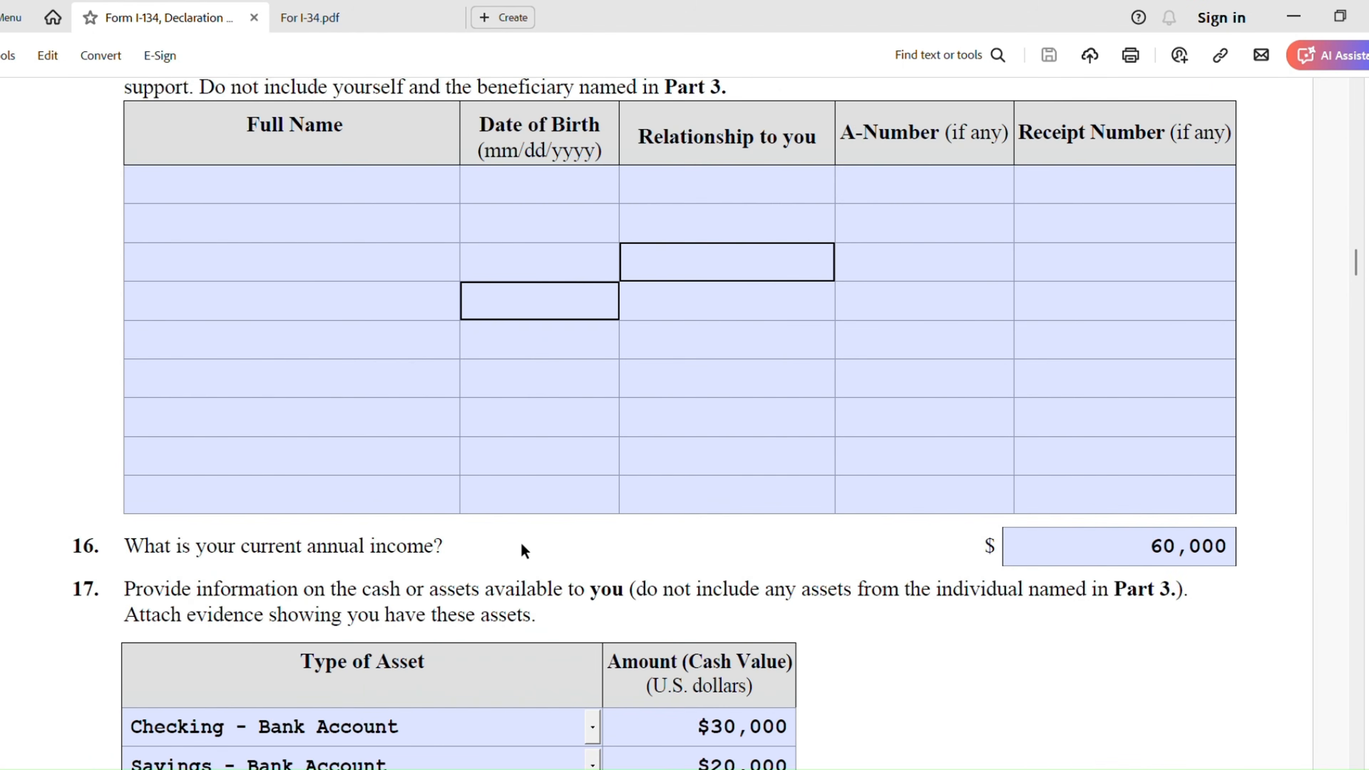
{"action": "scroll", "coordinate": [486, 550], "scroll_direction": "down", "scroll_amount": 2}
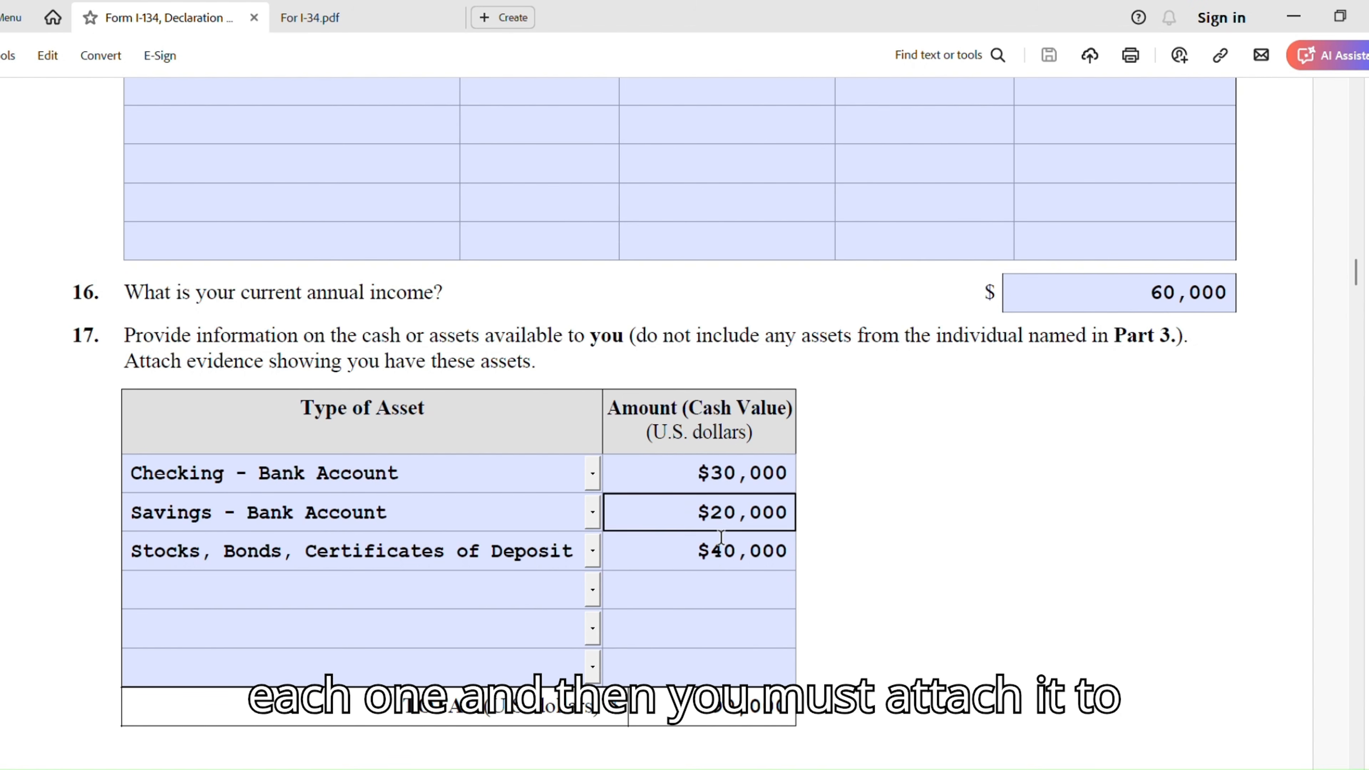
Review the intent to provide specific contributions and their description in Items 18 and 19 on page 4.
{"action": "scroll", "coordinate": [945, 405], "scroll_direction": "down", "scroll_amount": 7}
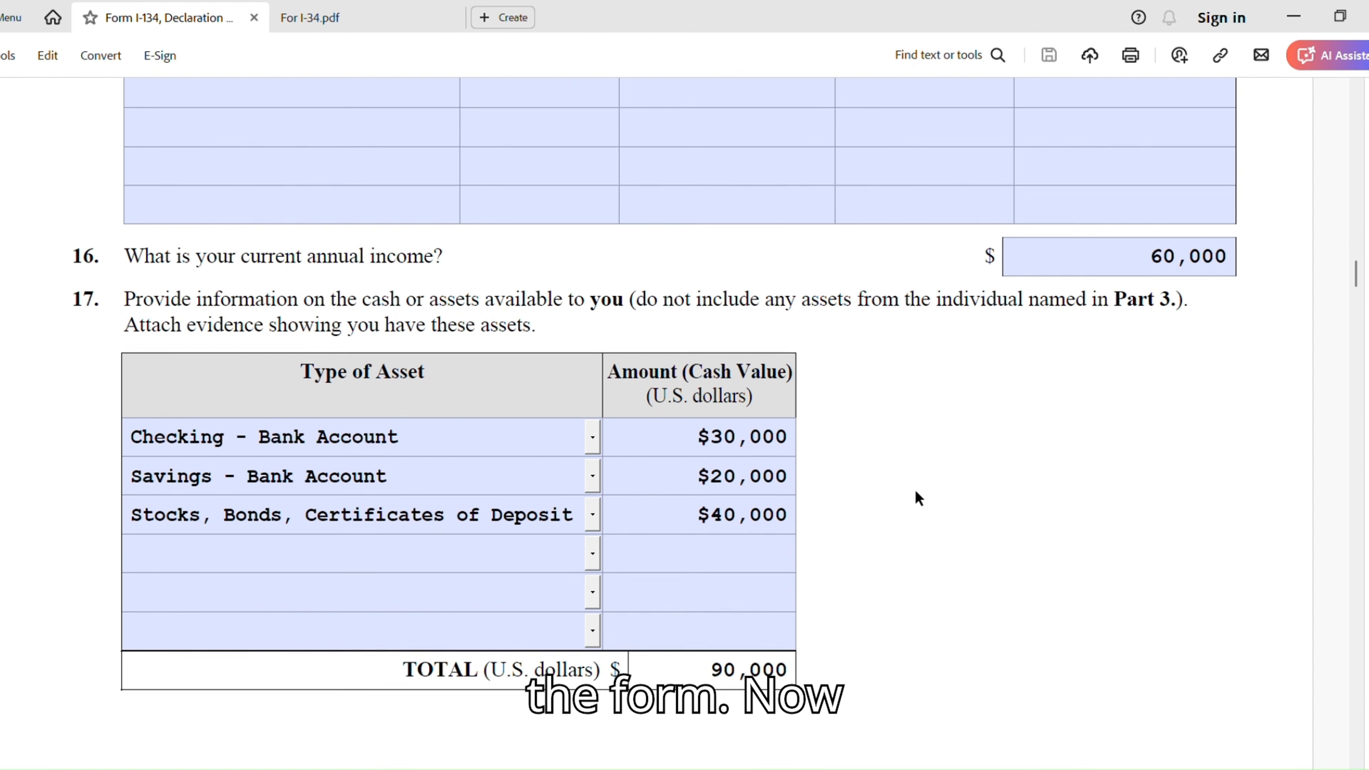
{"action": "scroll", "coordinate": [849, 531], "scroll_direction": "down", "scroll_amount": 7}
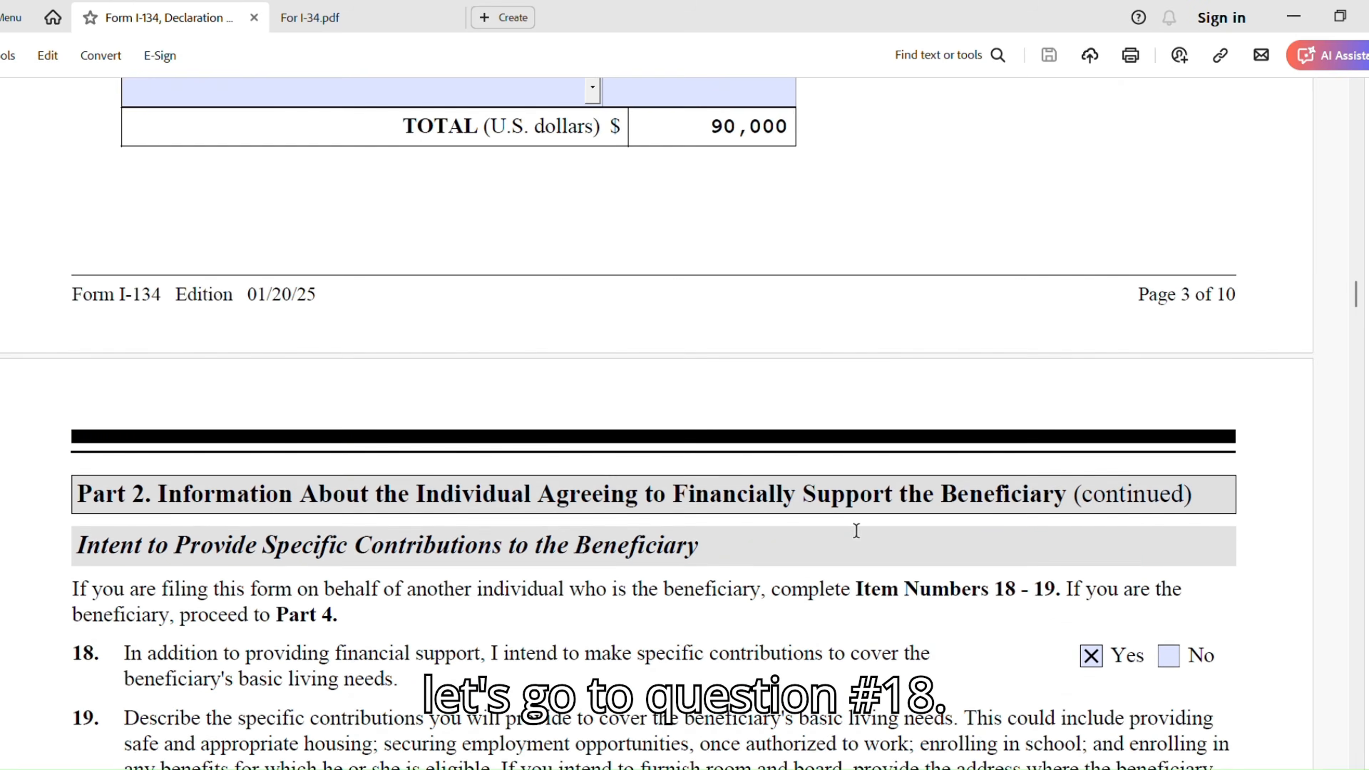
{"action": "scroll", "coordinate": [849, 537], "scroll_direction": "down", "scroll_amount": 1}
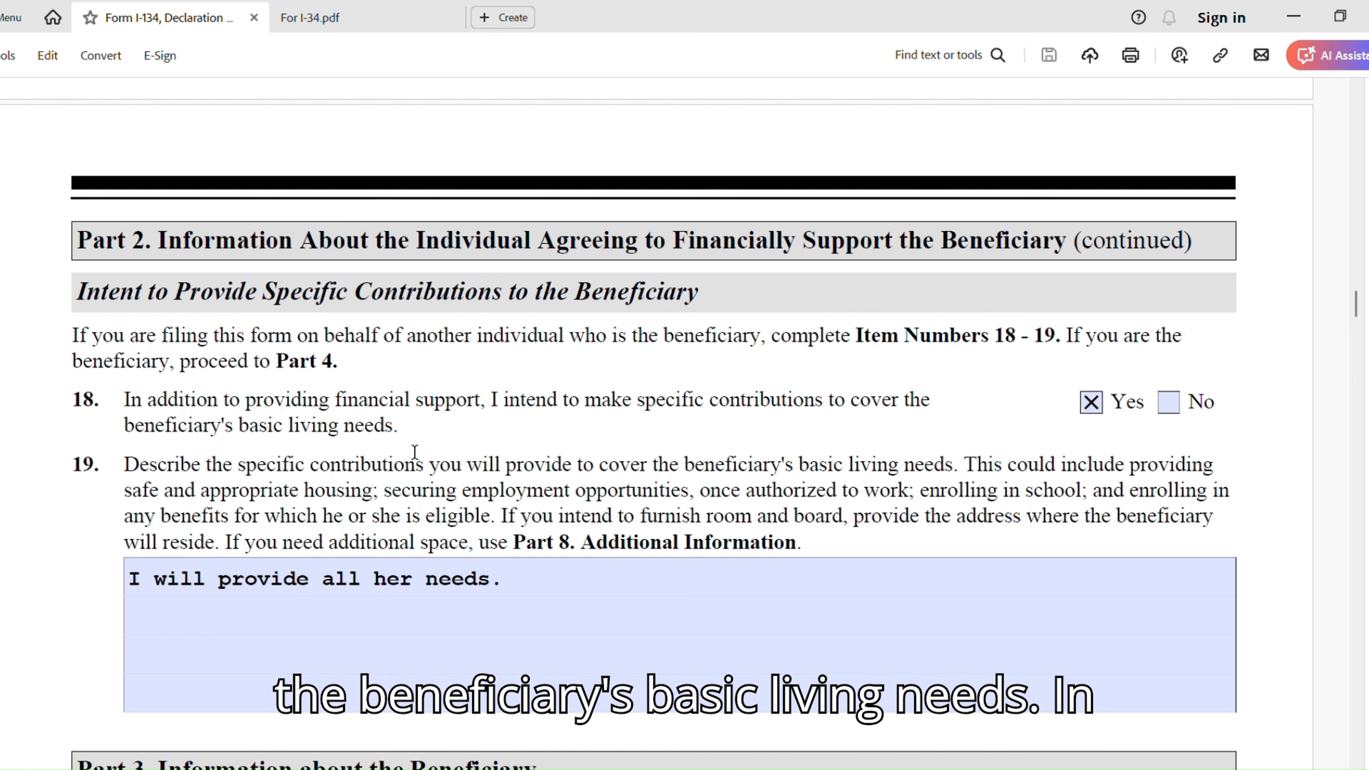
{"action": "scroll", "coordinate": [206, 497], "scroll_direction": "down", "scroll_amount": 1}
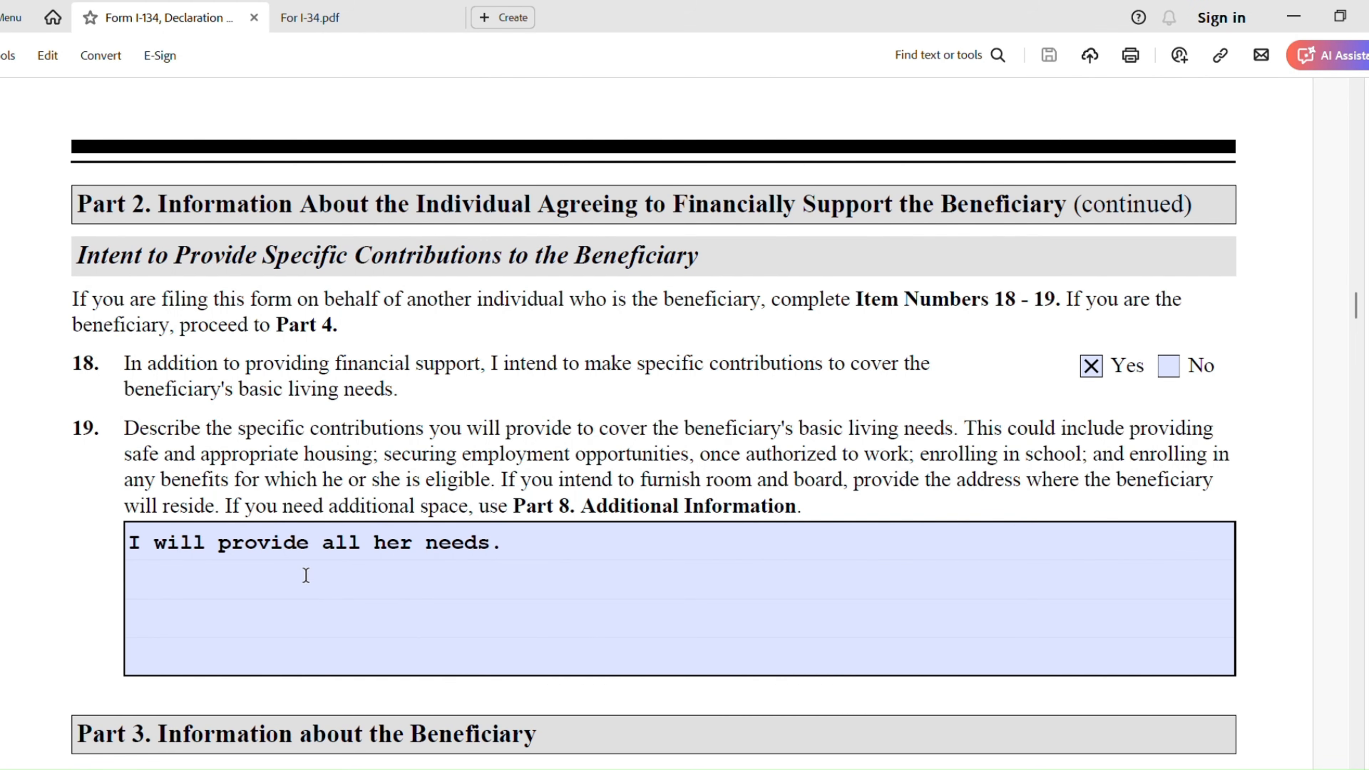
{"action": "left_click", "coordinate": [780, 607]}
Review the beneficiary's current legal name and other names used in Part 3, Items 1 and 2.
{"action": "scroll", "coordinate": [754, 607], "scroll_direction": "down", "scroll_amount": 3}
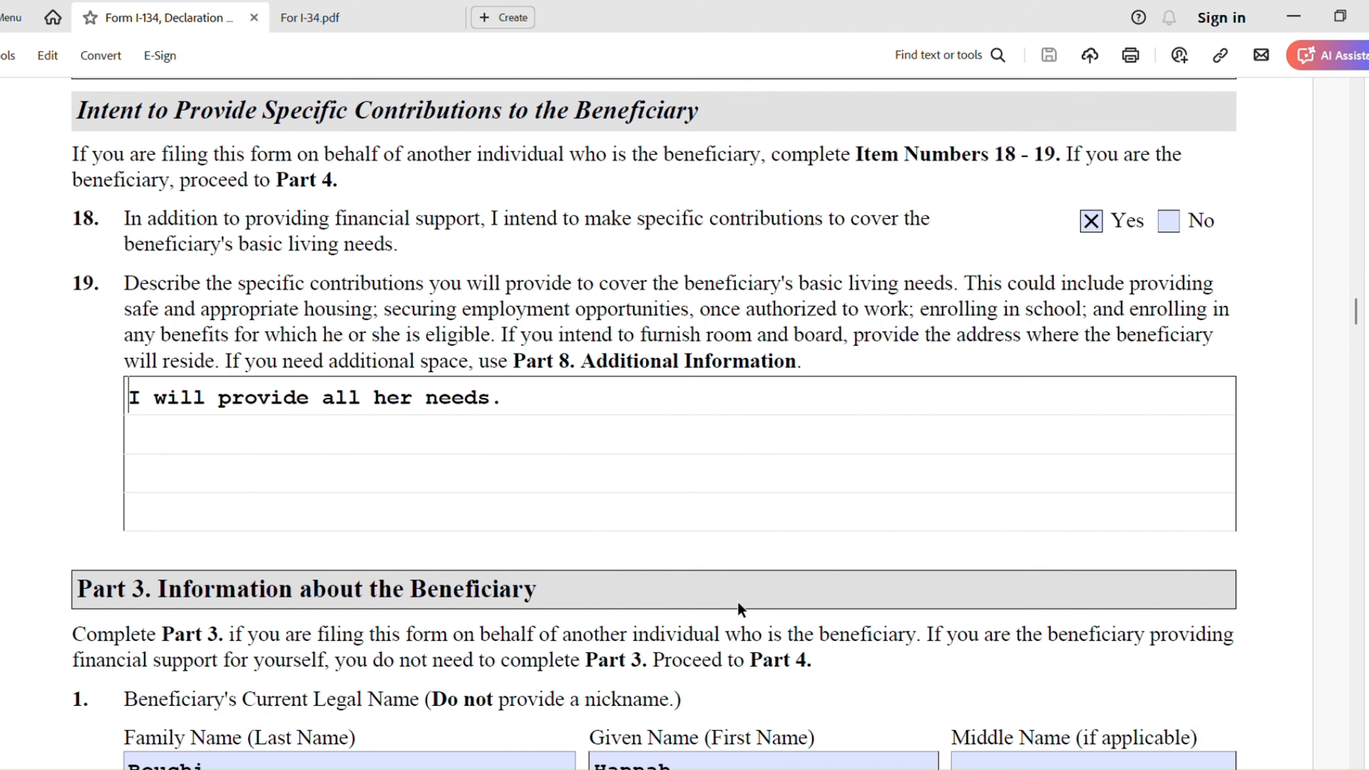
{"action": "scroll", "coordinate": [578, 544], "scroll_direction": "down", "scroll_amount": 5}
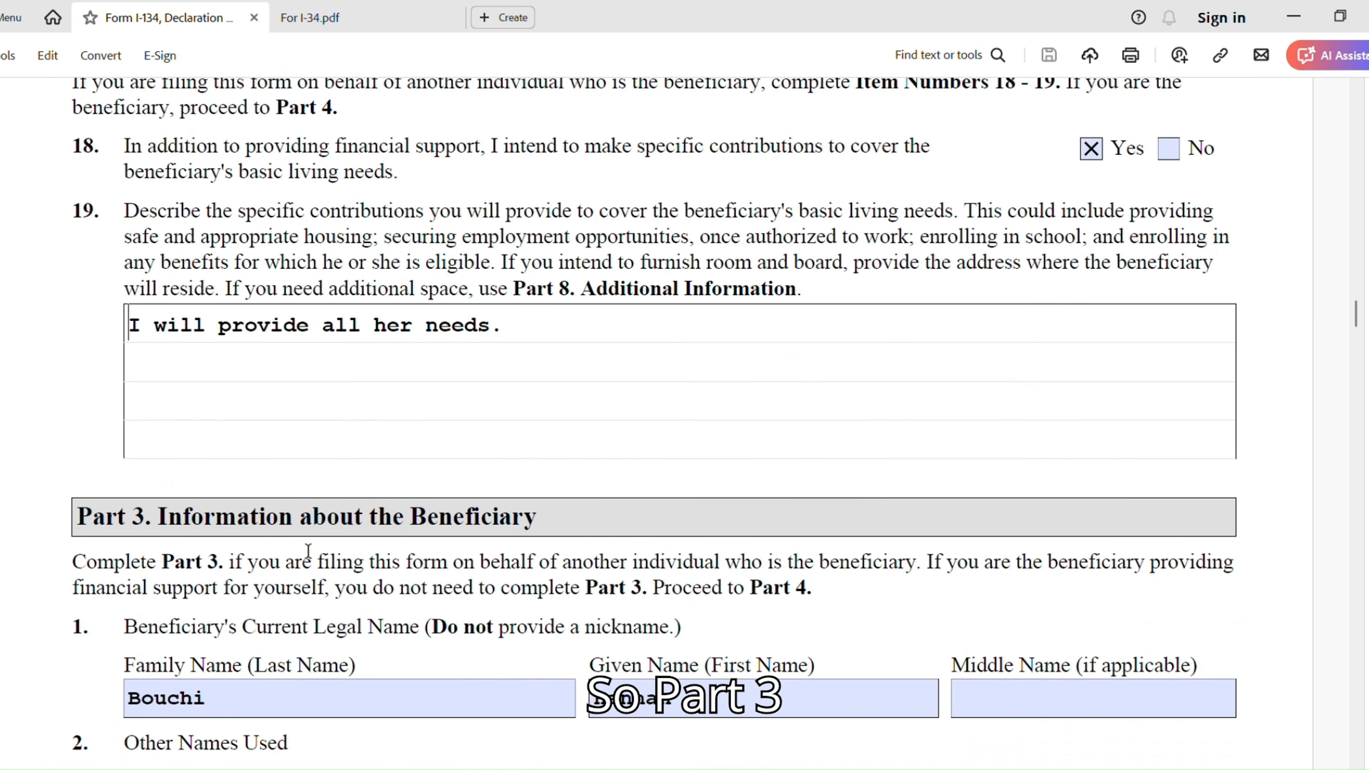
{"action": "scroll", "coordinate": [320, 556], "scroll_direction": "down", "scroll_amount": 2}
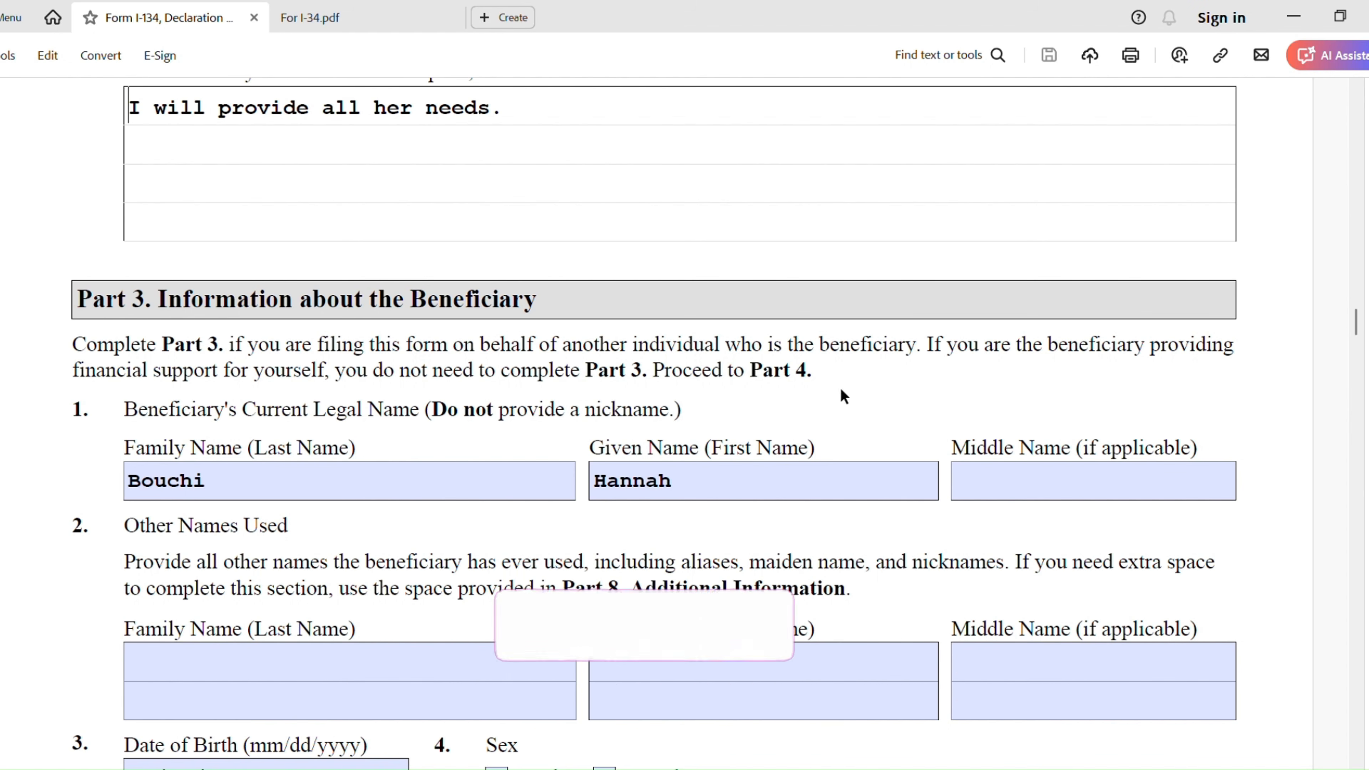
{"action": "scroll", "coordinate": [352, 385], "scroll_direction": "down", "scroll_amount": 2}
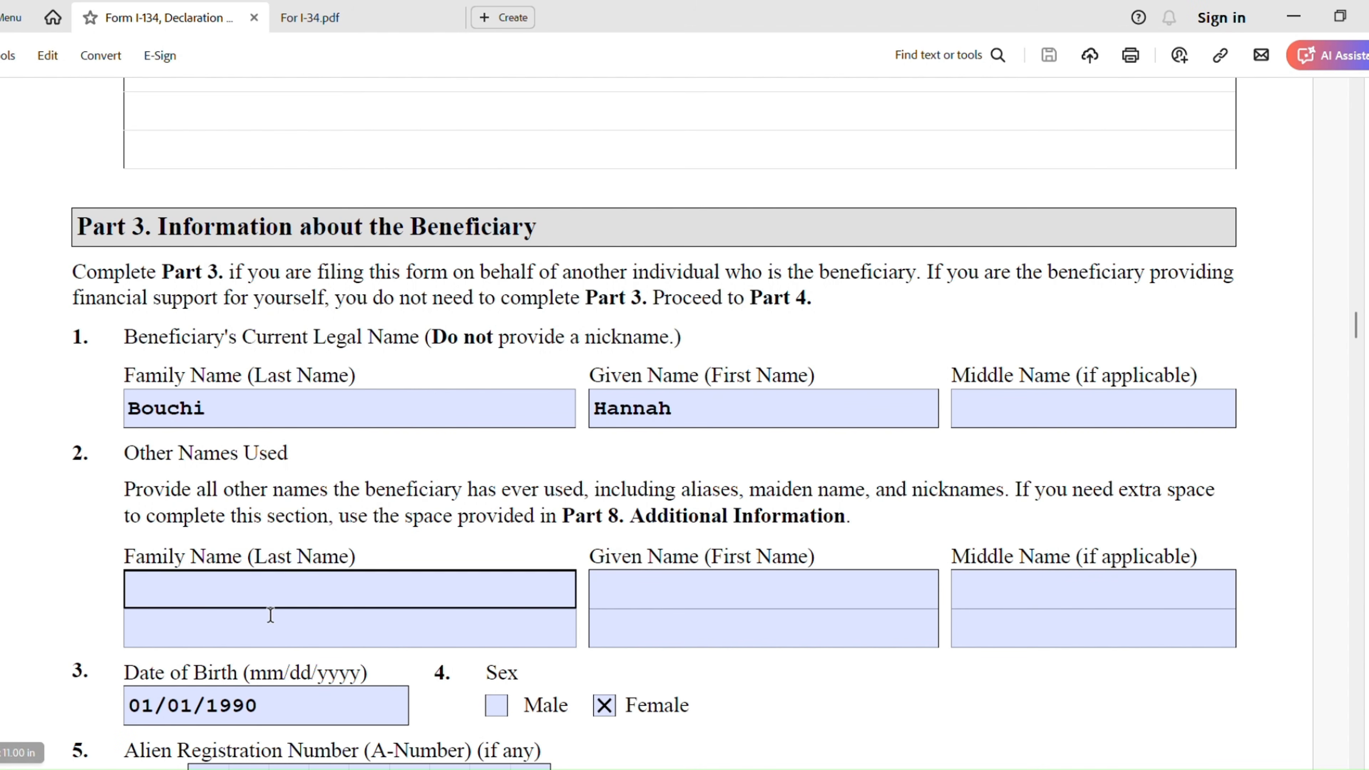
{"action": "scroll", "coordinate": [305, 608], "scroll_direction": "down", "scroll_amount": 1}
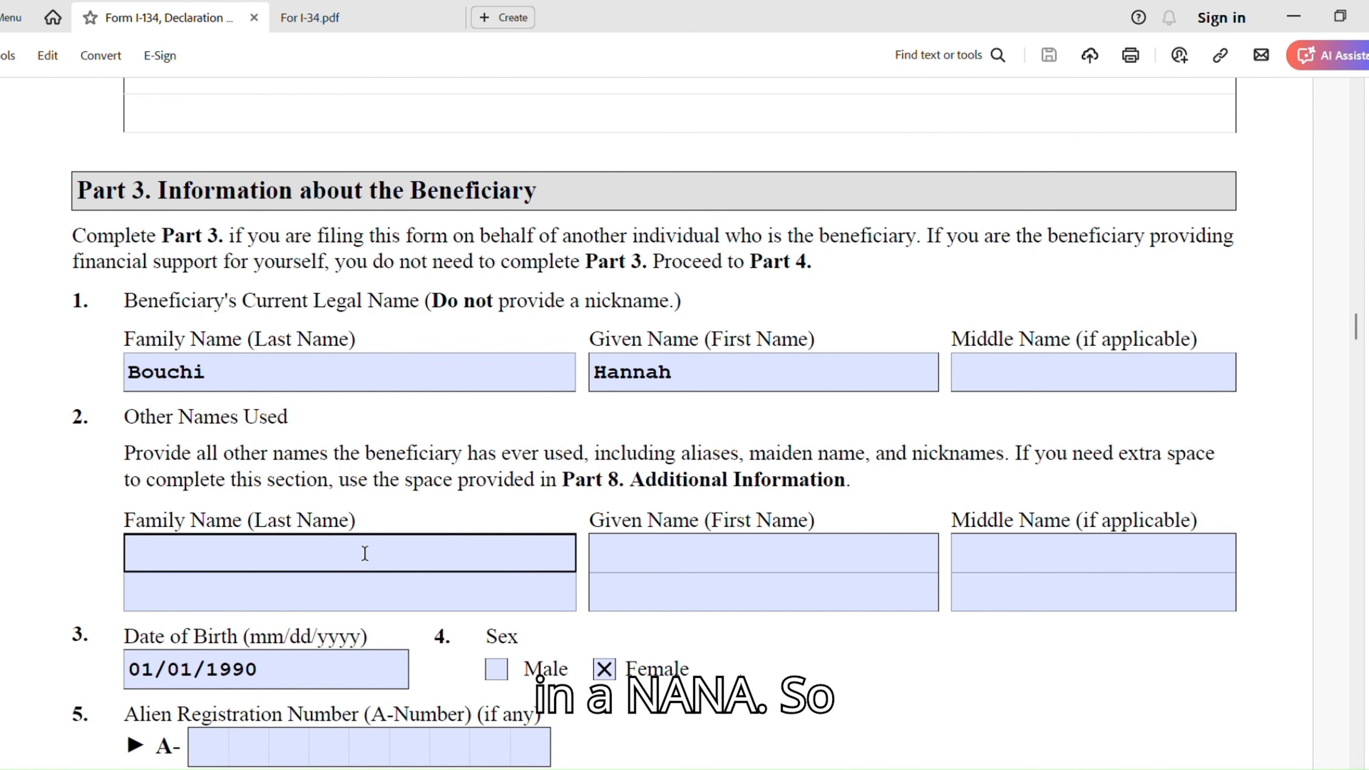
Review the beneficiary's date of birth, sex, A-Number, place of birth and citizenship in Part 3, Items 3 to 7.
{"action": "scroll", "coordinate": [612, 612], "scroll_direction": "down", "scroll_amount": 3}
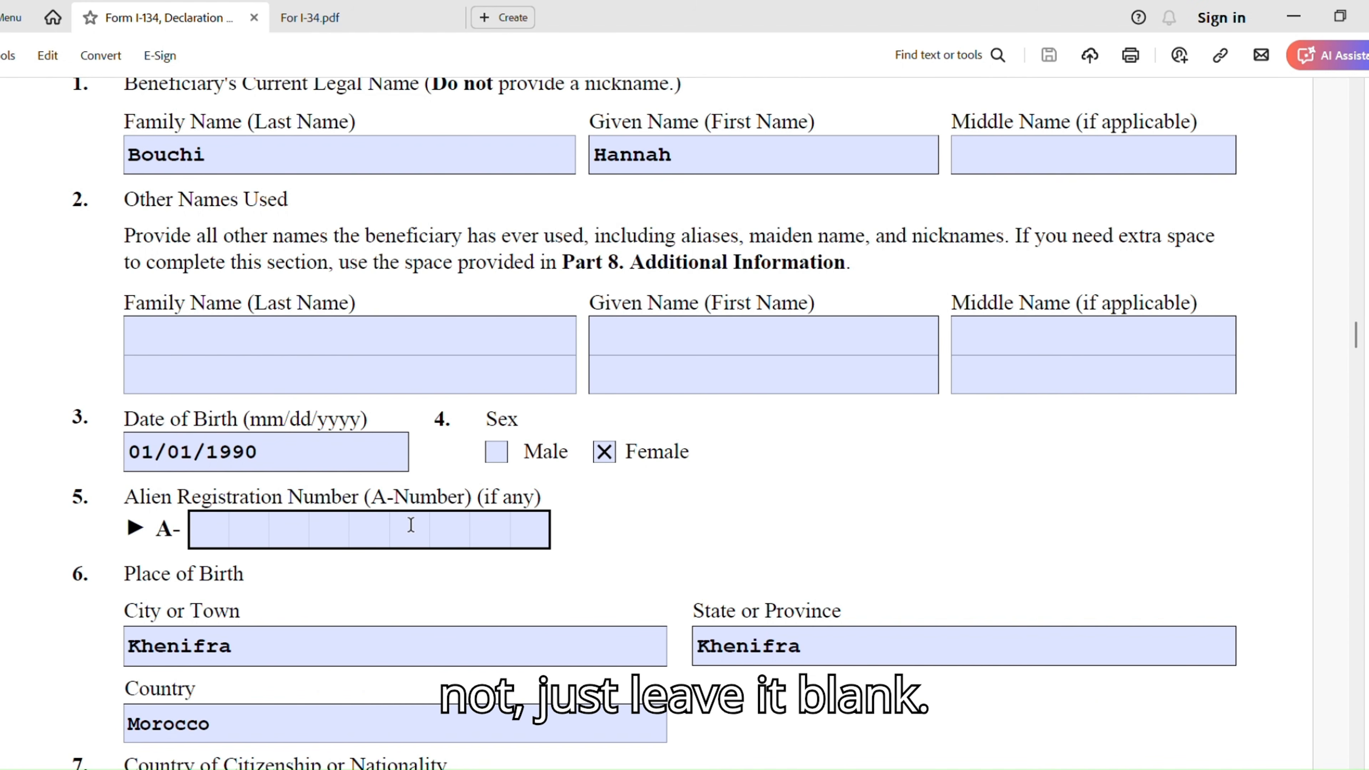
{"action": "scroll", "coordinate": [101, 620], "scroll_direction": "down", "scroll_amount": 2}
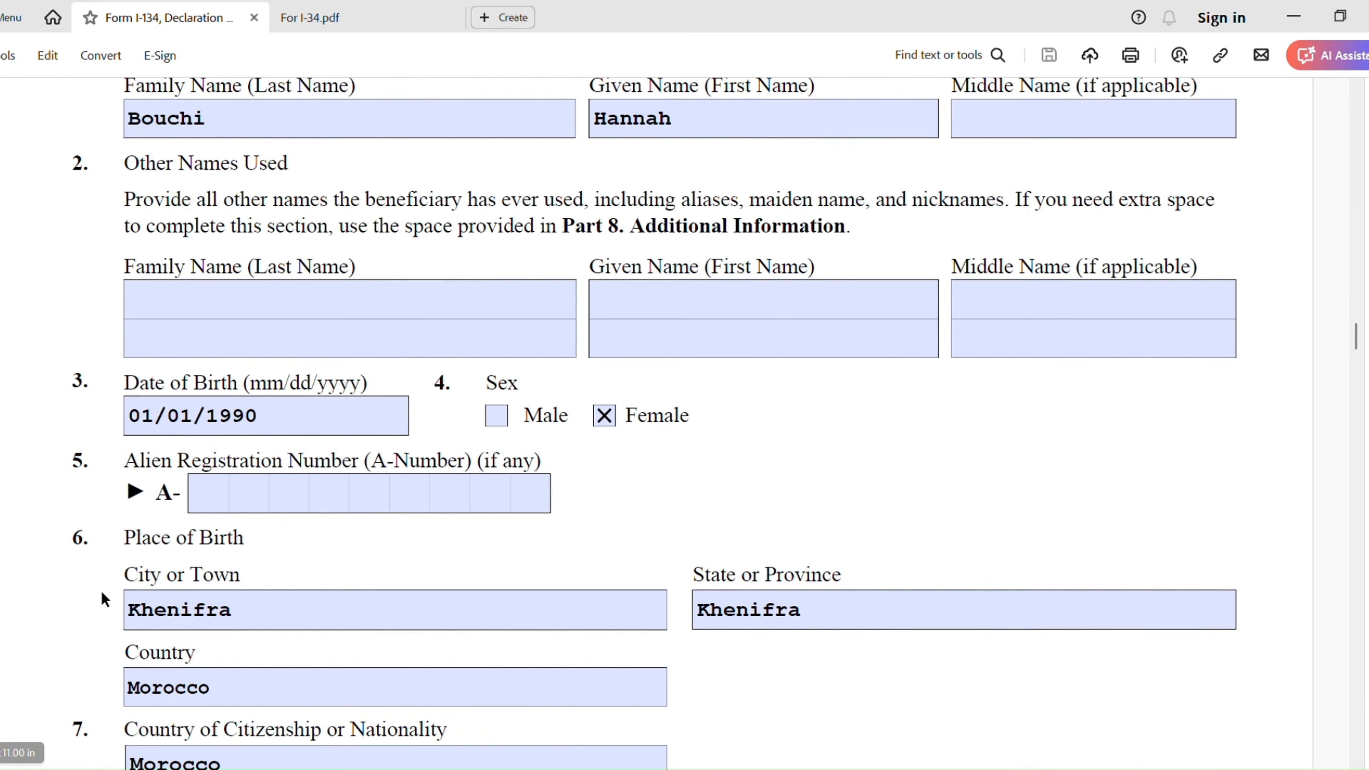
{"action": "scroll", "coordinate": [106, 577], "scroll_direction": "down", "scroll_amount": 1}
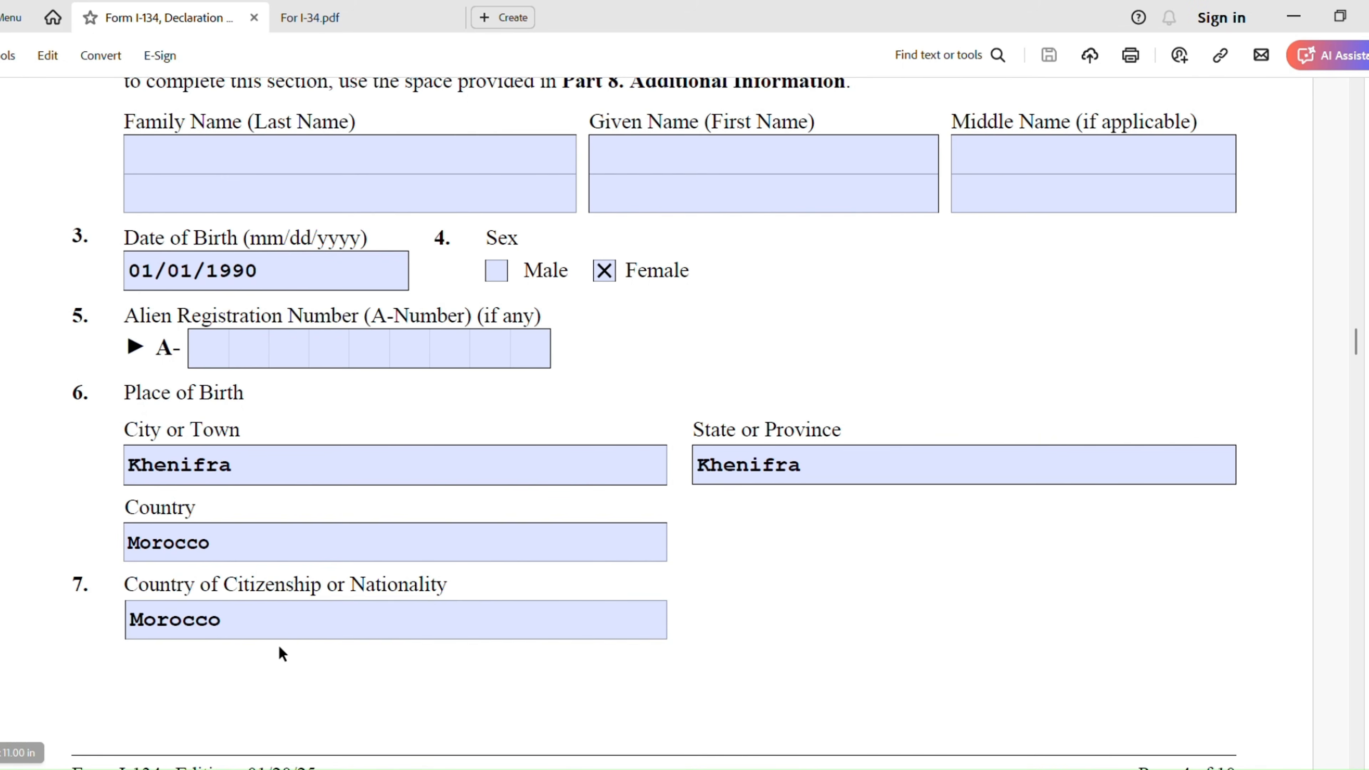
Review the beneficiary's marital status and current mailing address in Part 3, Items 8 and 9.
{"action": "scroll", "coordinate": [761, 641], "scroll_direction": "down", "scroll_amount": 3}
{"action": "scroll", "coordinate": [722, 637], "scroll_direction": "down", "scroll_amount": 8}
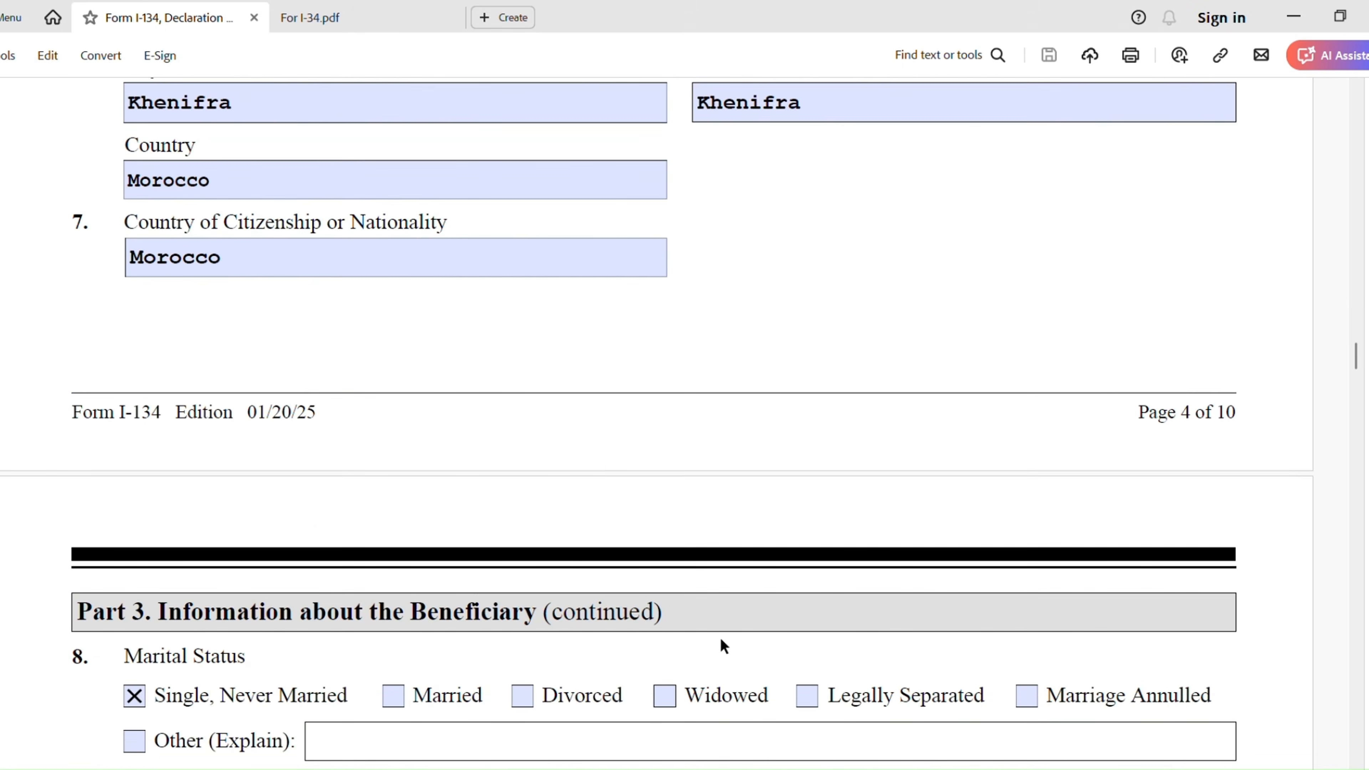
{"action": "scroll", "coordinate": [721, 627], "scroll_direction": "down", "scroll_amount": 1}
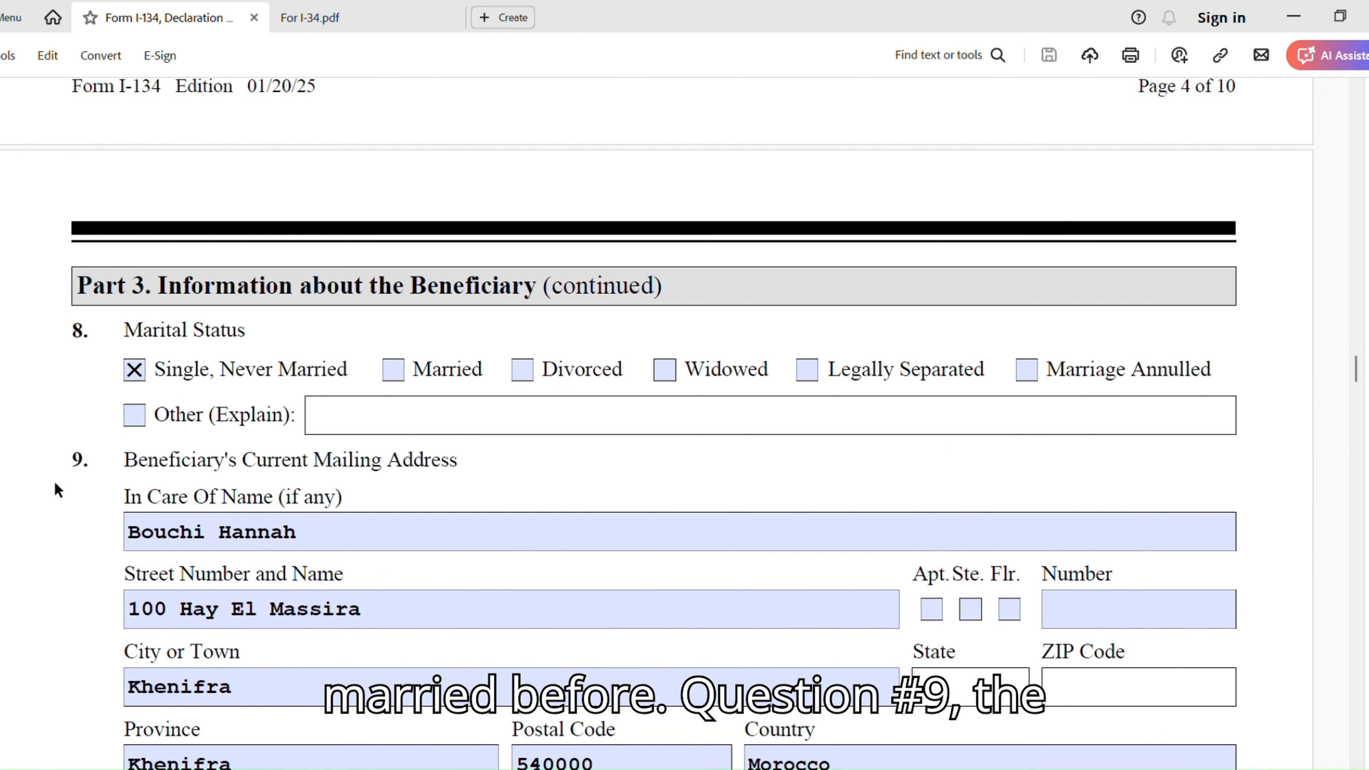
{"action": "scroll", "coordinate": [324, 488], "scroll_direction": "down", "scroll_amount": 3}
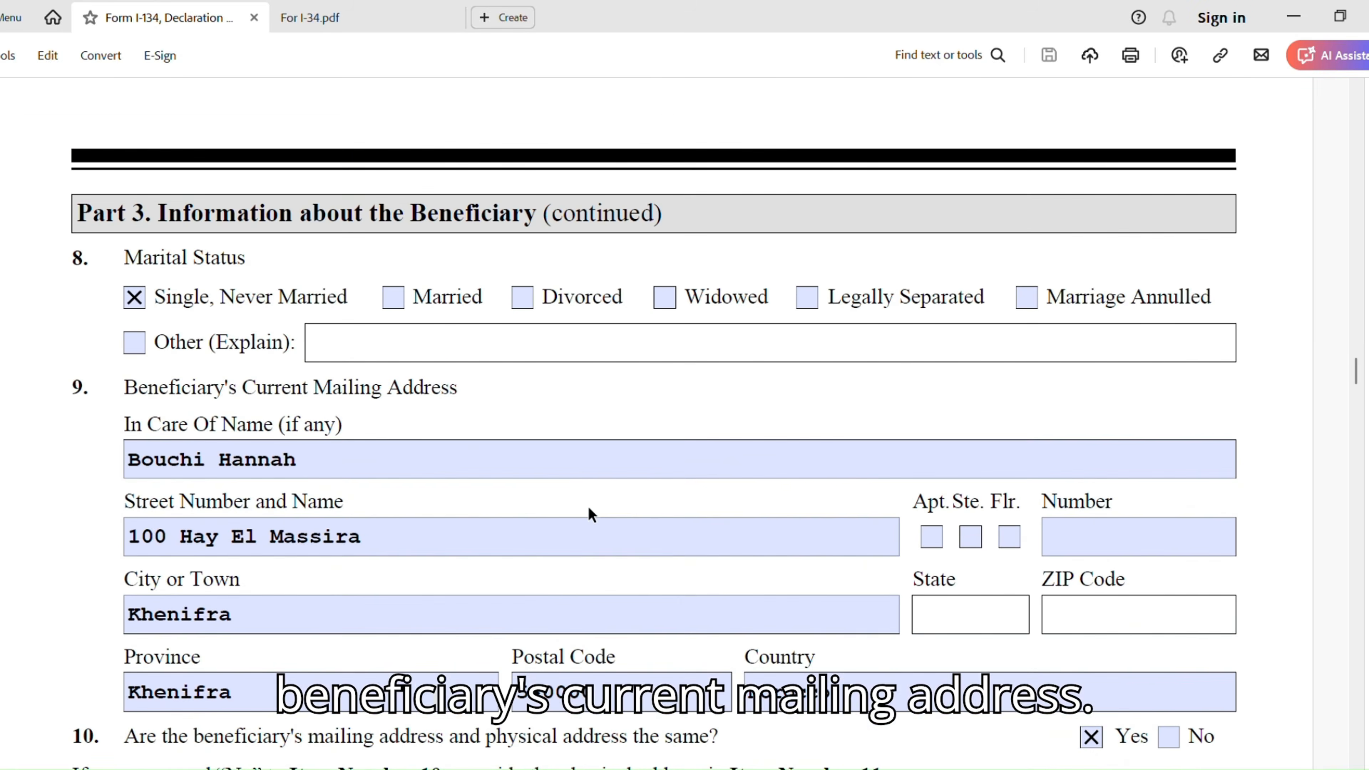
Remove the extra final zero from the postal code in the beneficiary's current mailing address.
{"action": "left_click", "coordinate": [184, 389]}
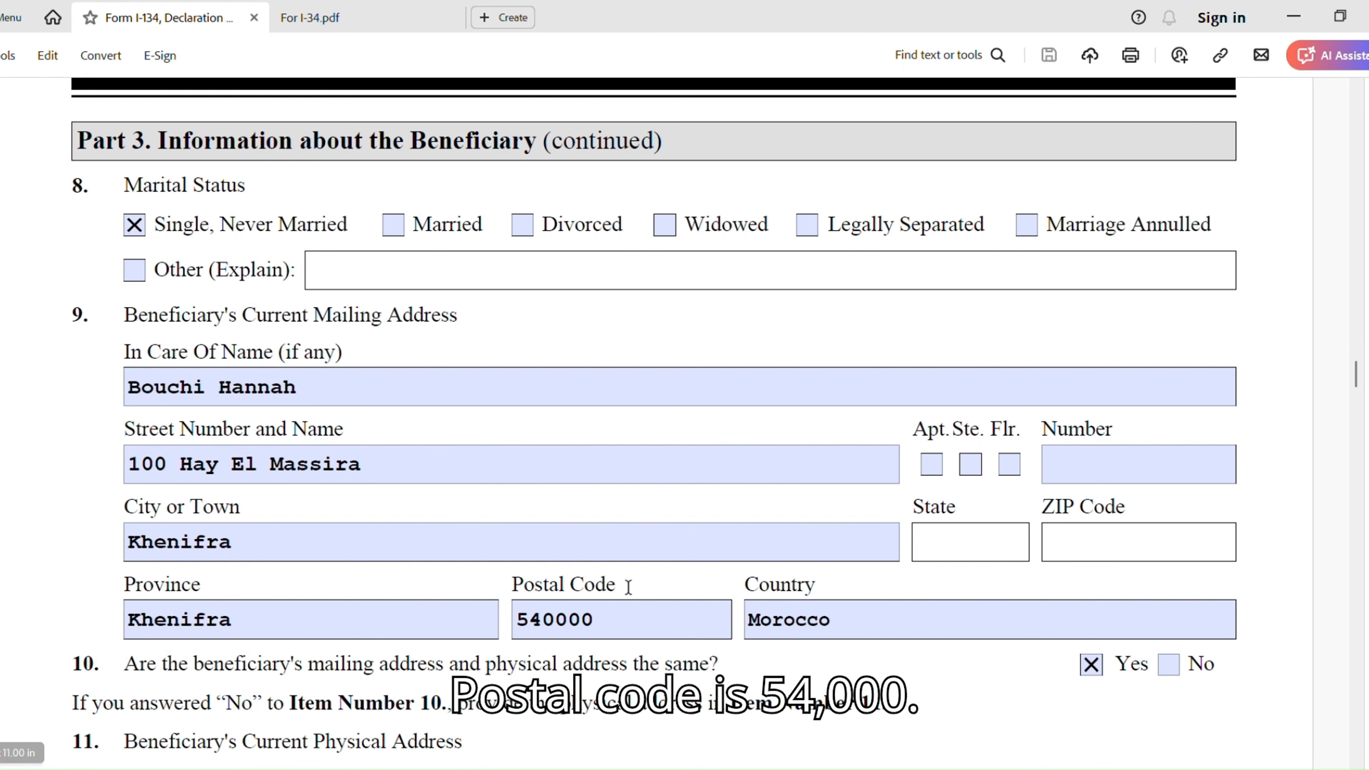
{"action": "left_click", "coordinate": [619, 620]}
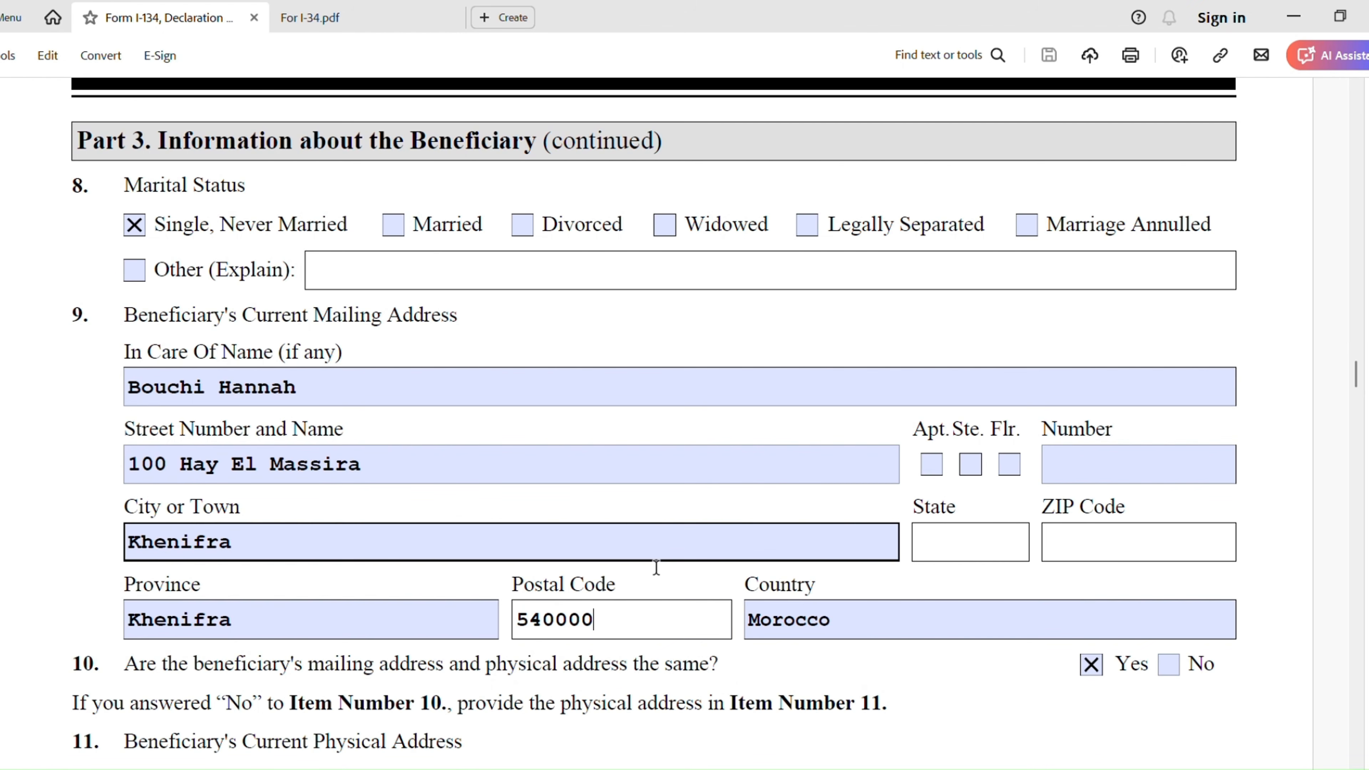
{"action": "key", "text": "BackSpace"}
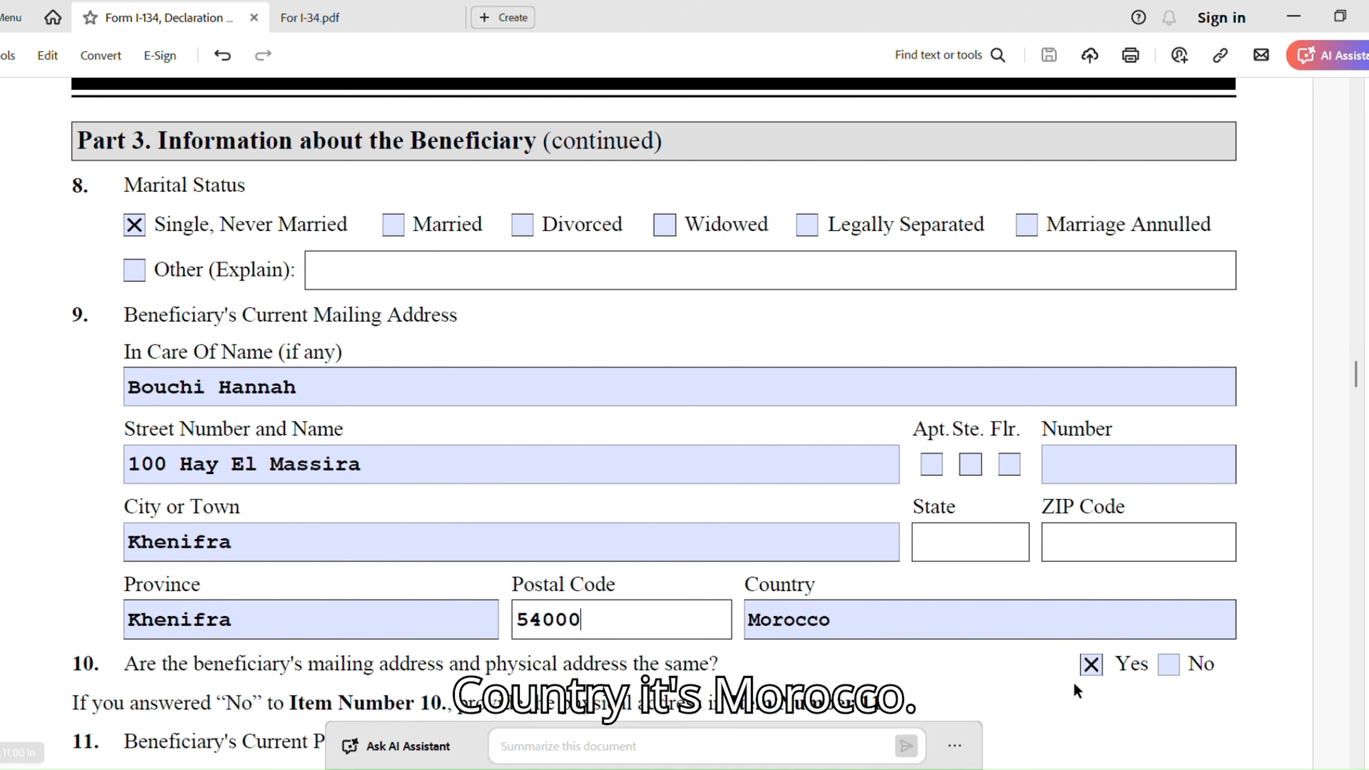
Review the beneficiary's physical address section and anticipated period of stay in Part 3, Items 10 to 12.
{"action": "scroll", "coordinate": [770, 663], "scroll_direction": "down", "scroll_amount": 4}
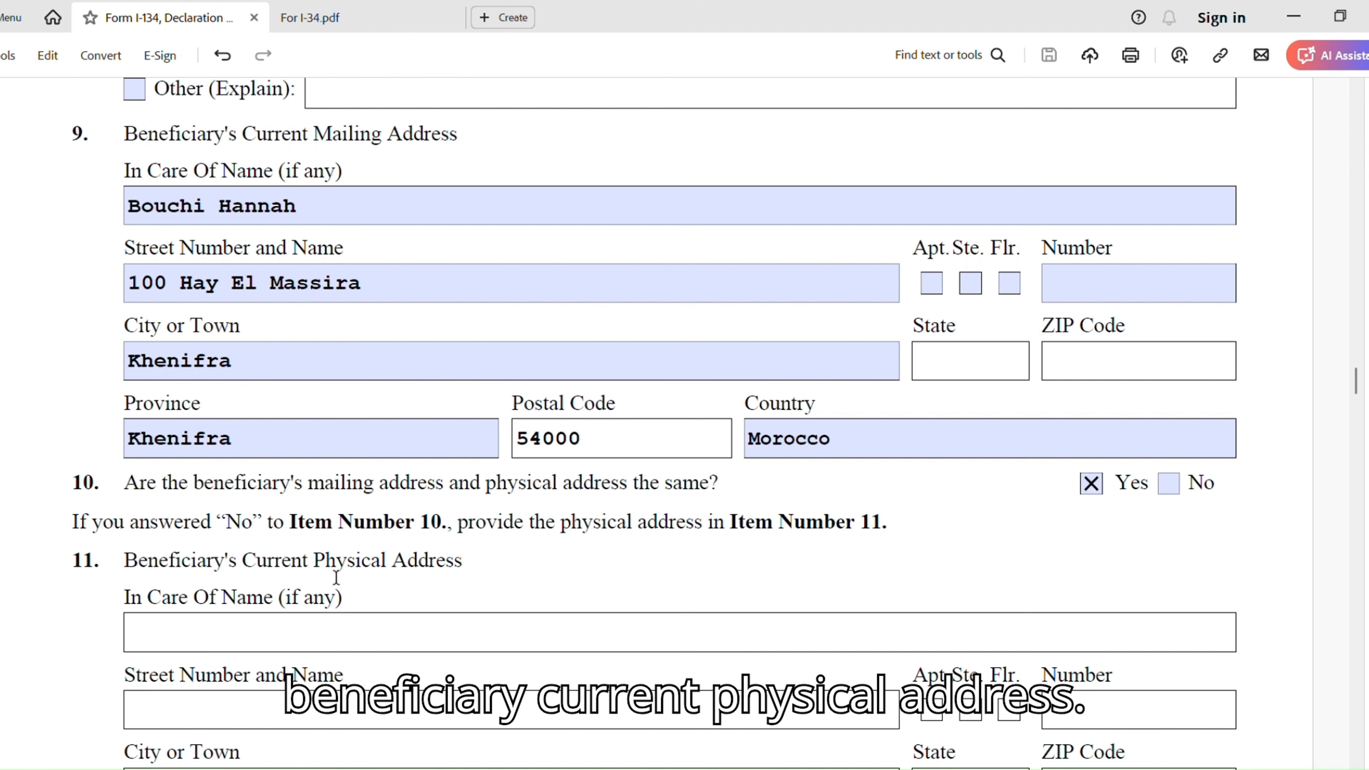
{"action": "scroll", "coordinate": [641, 635], "scroll_direction": "down", "scroll_amount": 3}
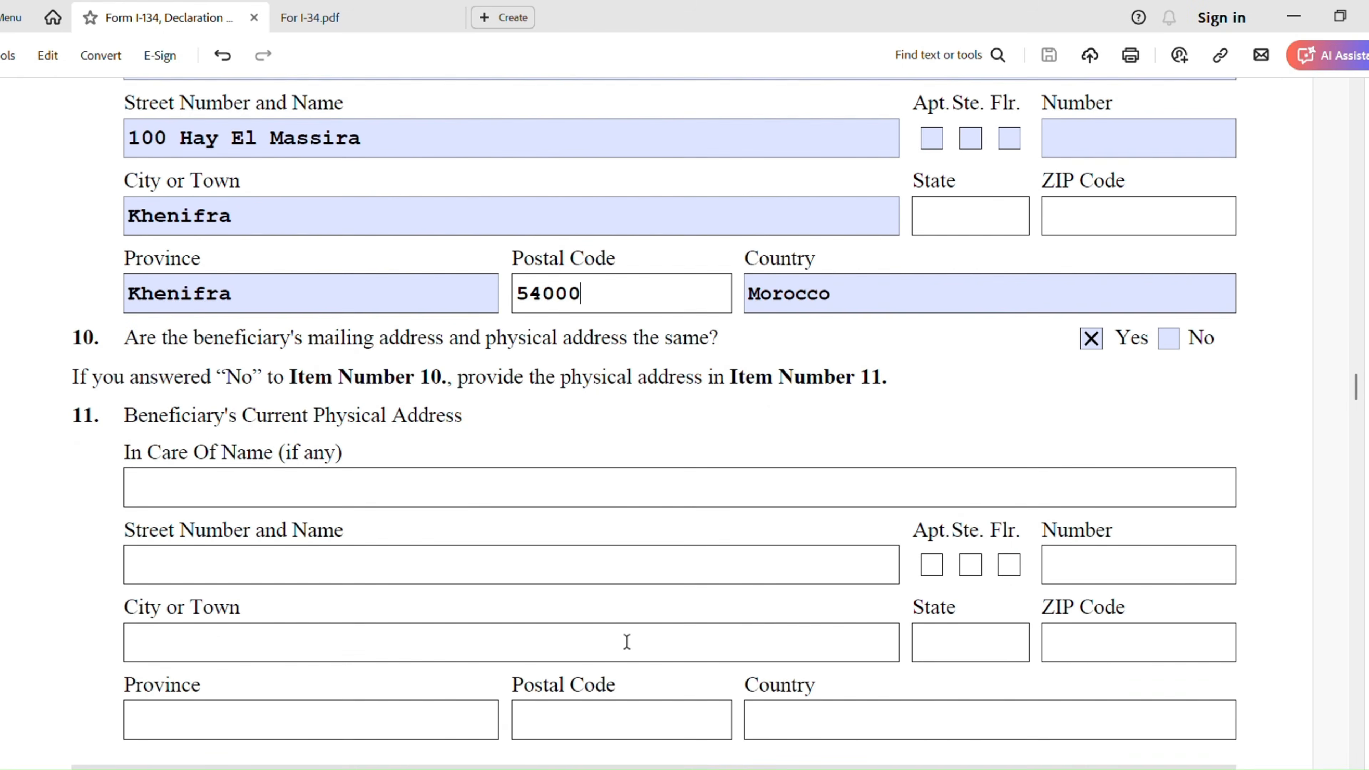
{"action": "scroll", "coordinate": [627, 642], "scroll_direction": "down", "scroll_amount": 10}
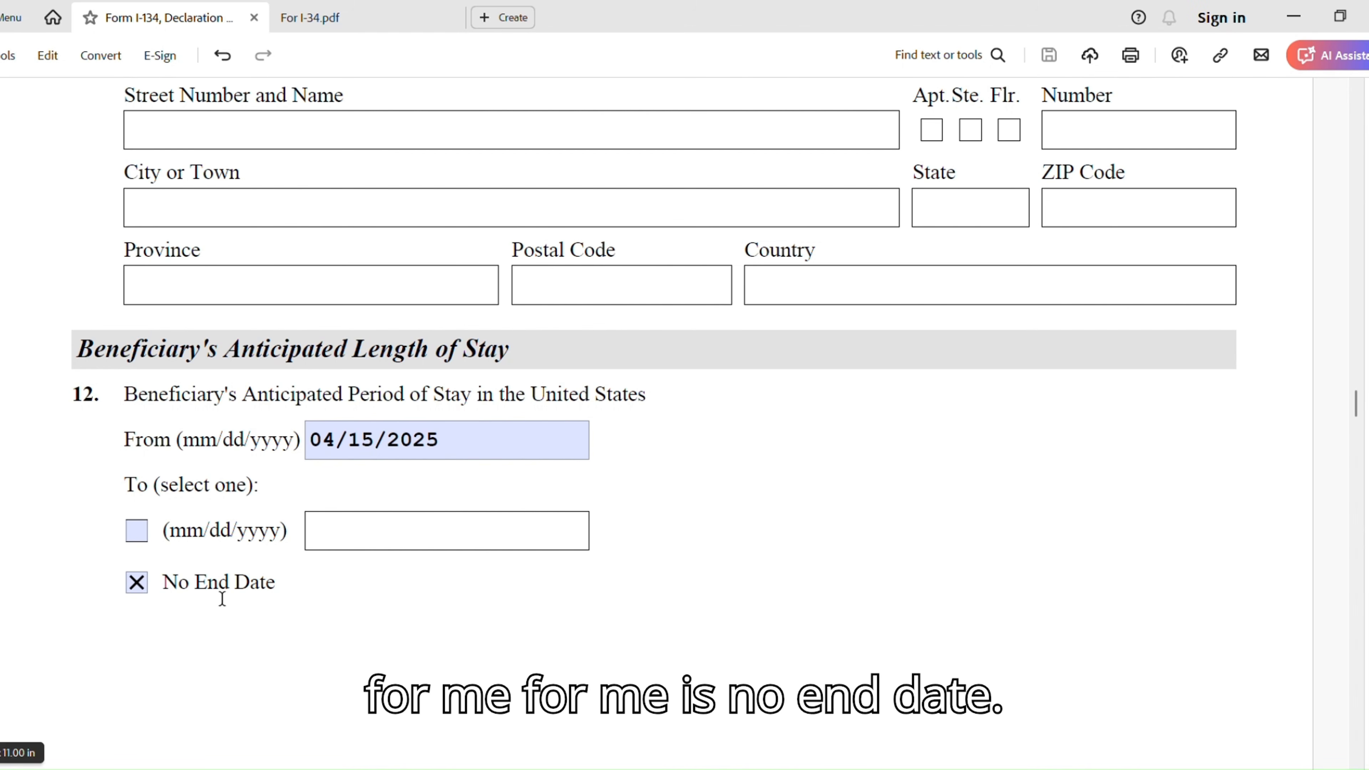
{"action": "scroll", "coordinate": [617, 583], "scroll_direction": "down", "scroll_amount": 4}
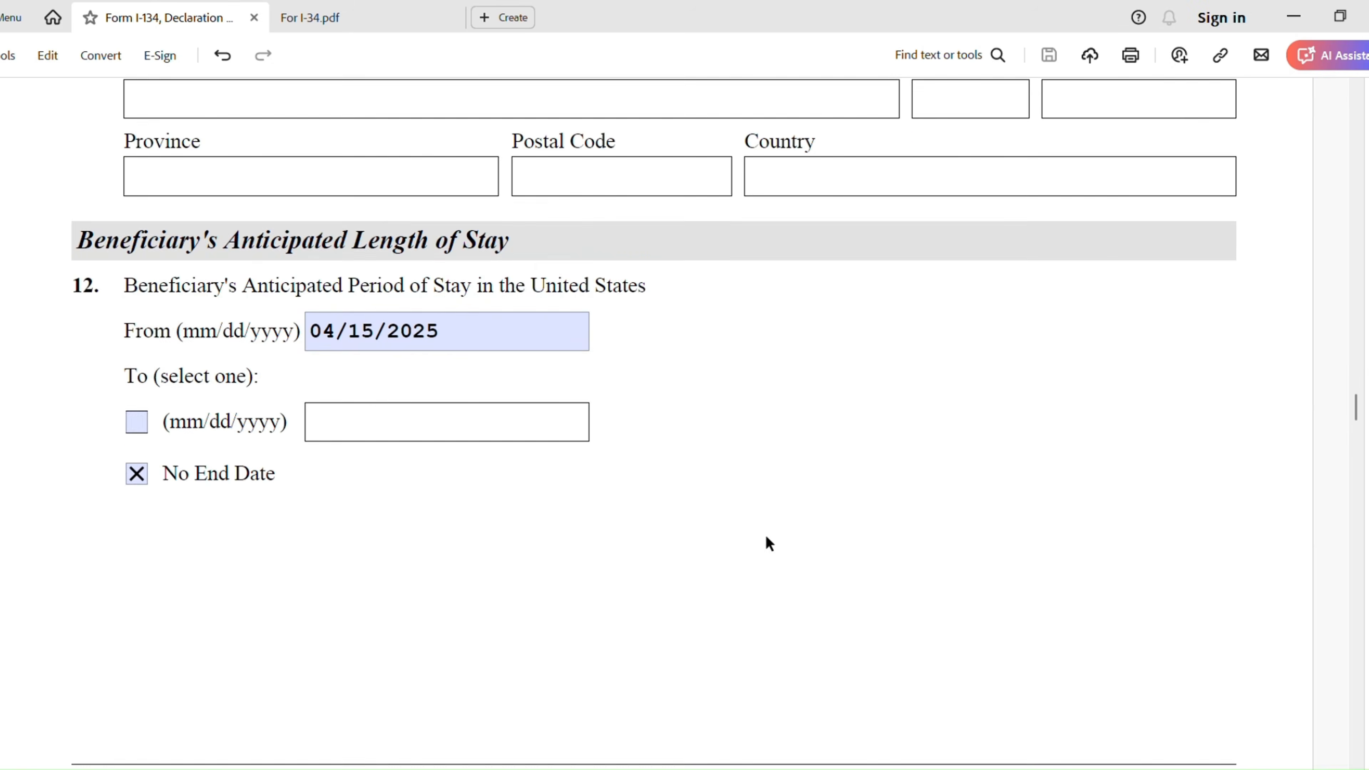
Look over the beneficiary's statement, contact information and certification in Part 4, meant for beneficiaries filing on their own behalf.
{"action": "scroll", "coordinate": [736, 518], "scroll_direction": "down", "scroll_amount": 10}
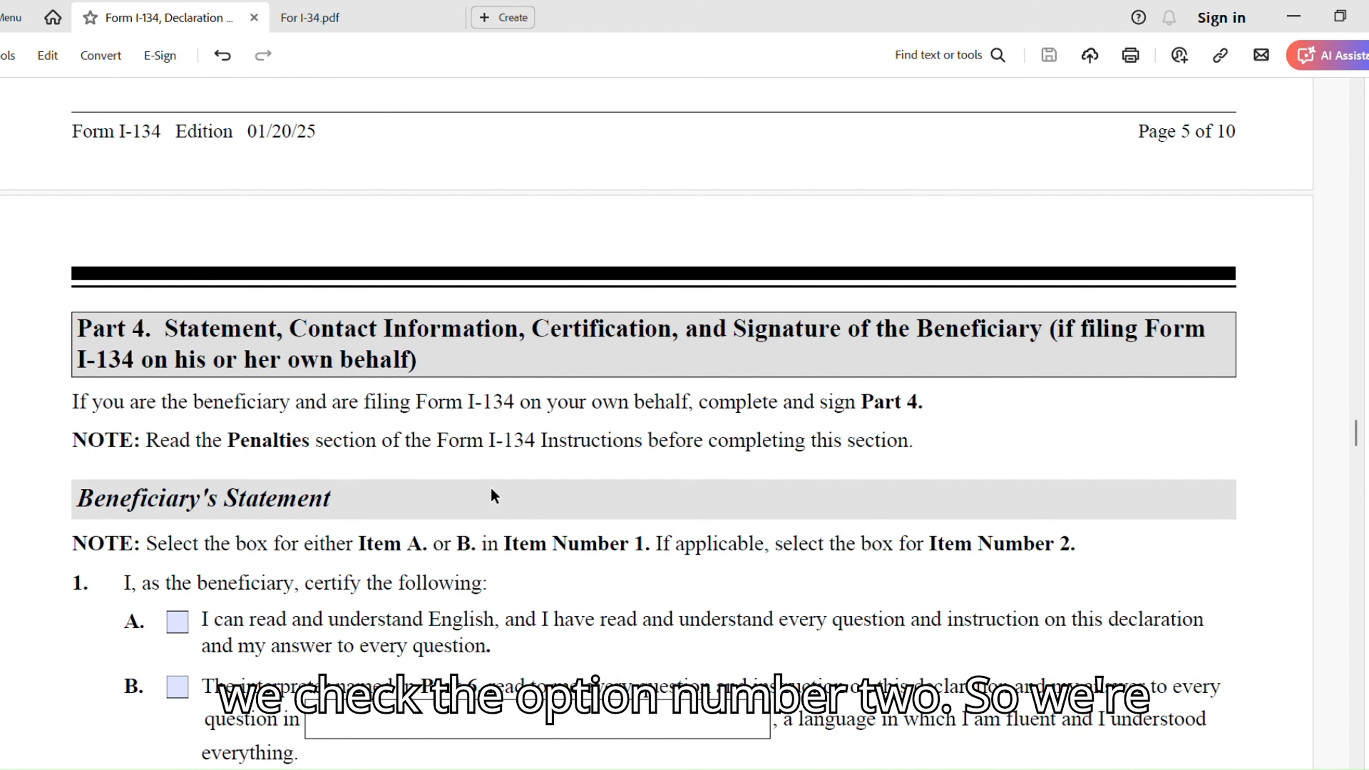
{"action": "scroll", "coordinate": [491, 490], "scroll_direction": "down", "scroll_amount": 10}
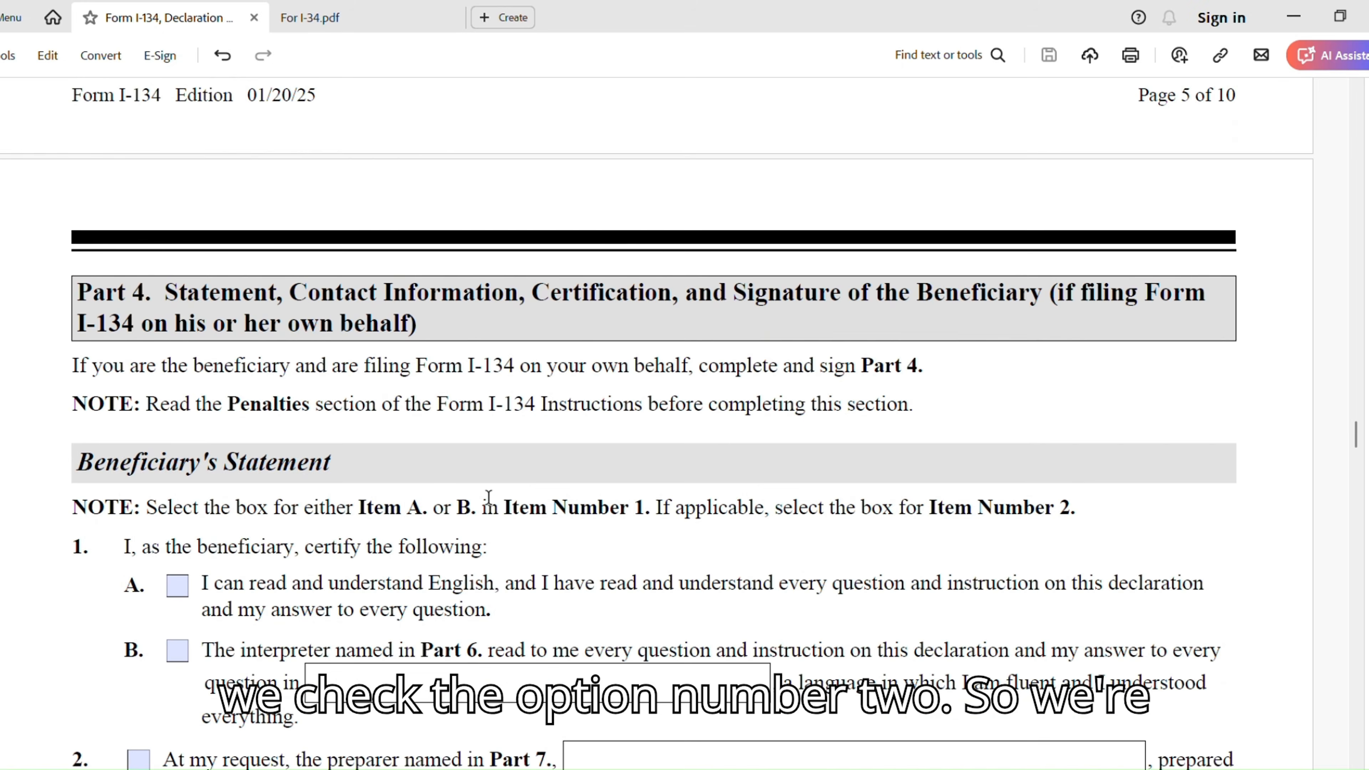
{"action": "scroll", "coordinate": [464, 523], "scroll_direction": "down", "scroll_amount": 18}
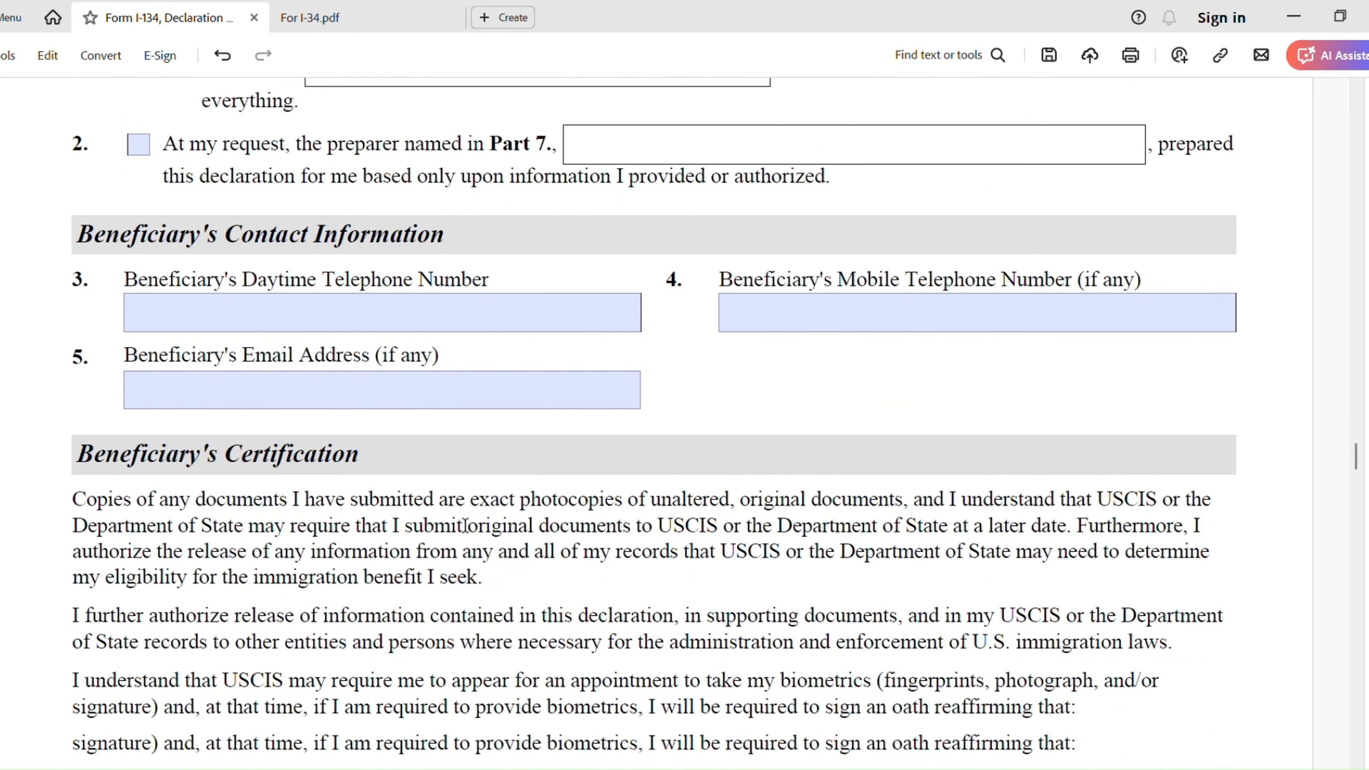
Review the financial supporter's statement in Part 5, Items 1 and 2, covering English comprehension, interpreter and preparer.
{"action": "scroll", "coordinate": [486, 511], "scroll_direction": "down", "scroll_amount": 6}
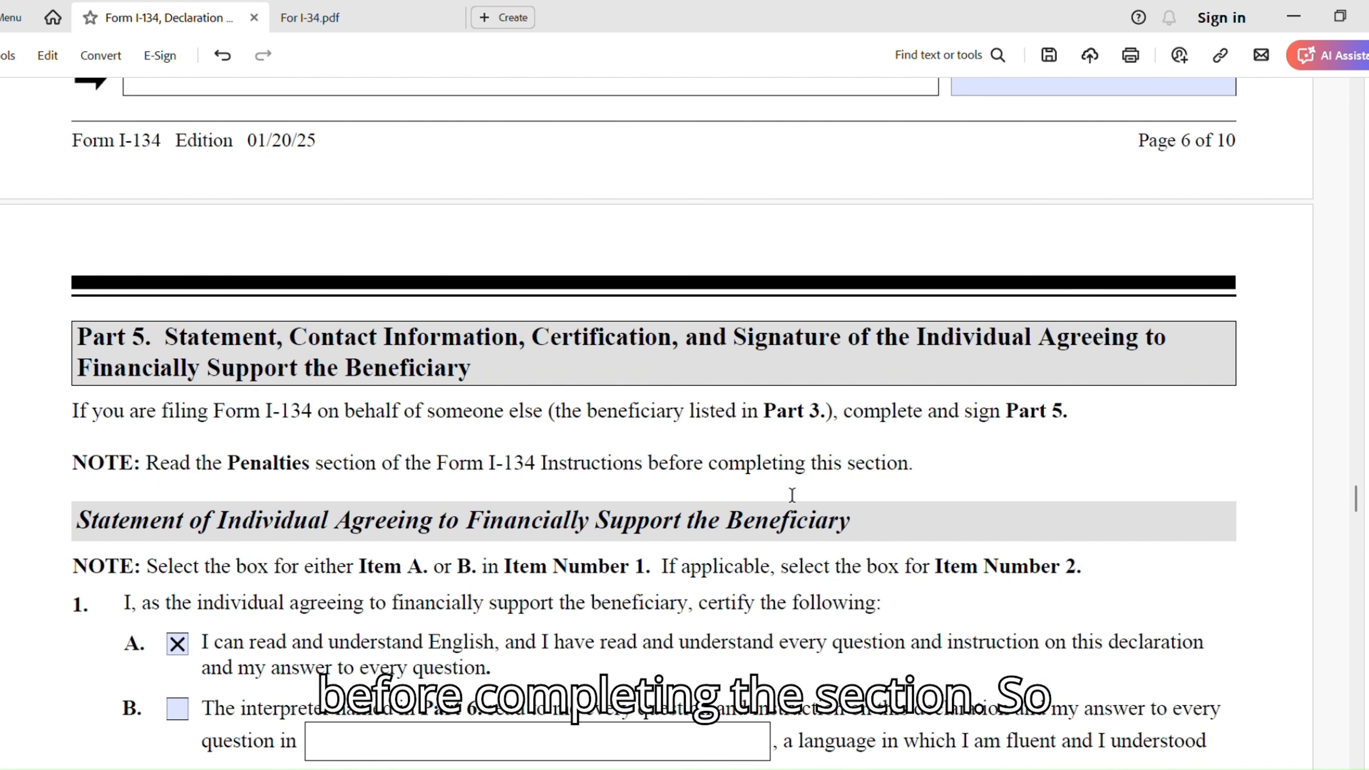
{"action": "scroll", "coordinate": [949, 492], "scroll_direction": "down", "scroll_amount": 3}
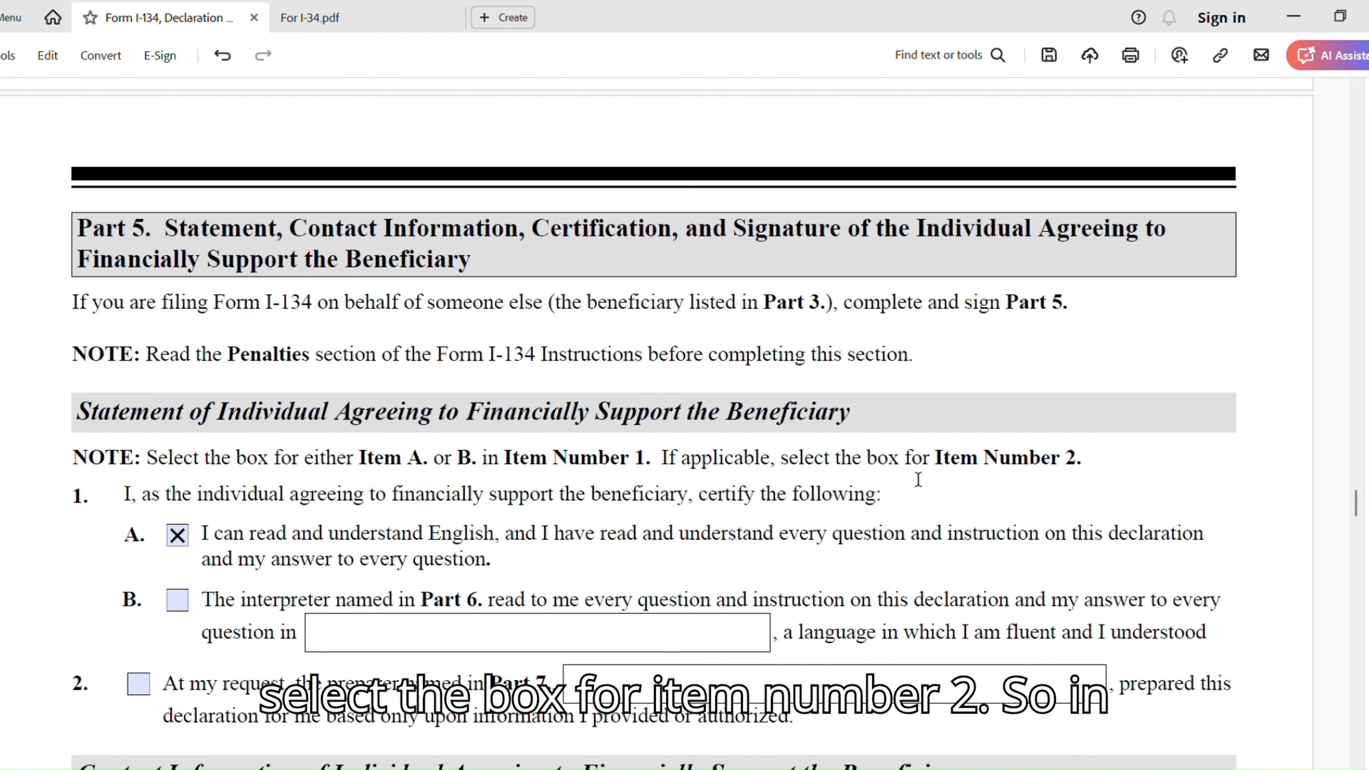
{"action": "scroll", "coordinate": [1101, 482], "scroll_direction": "down", "scroll_amount": 3}
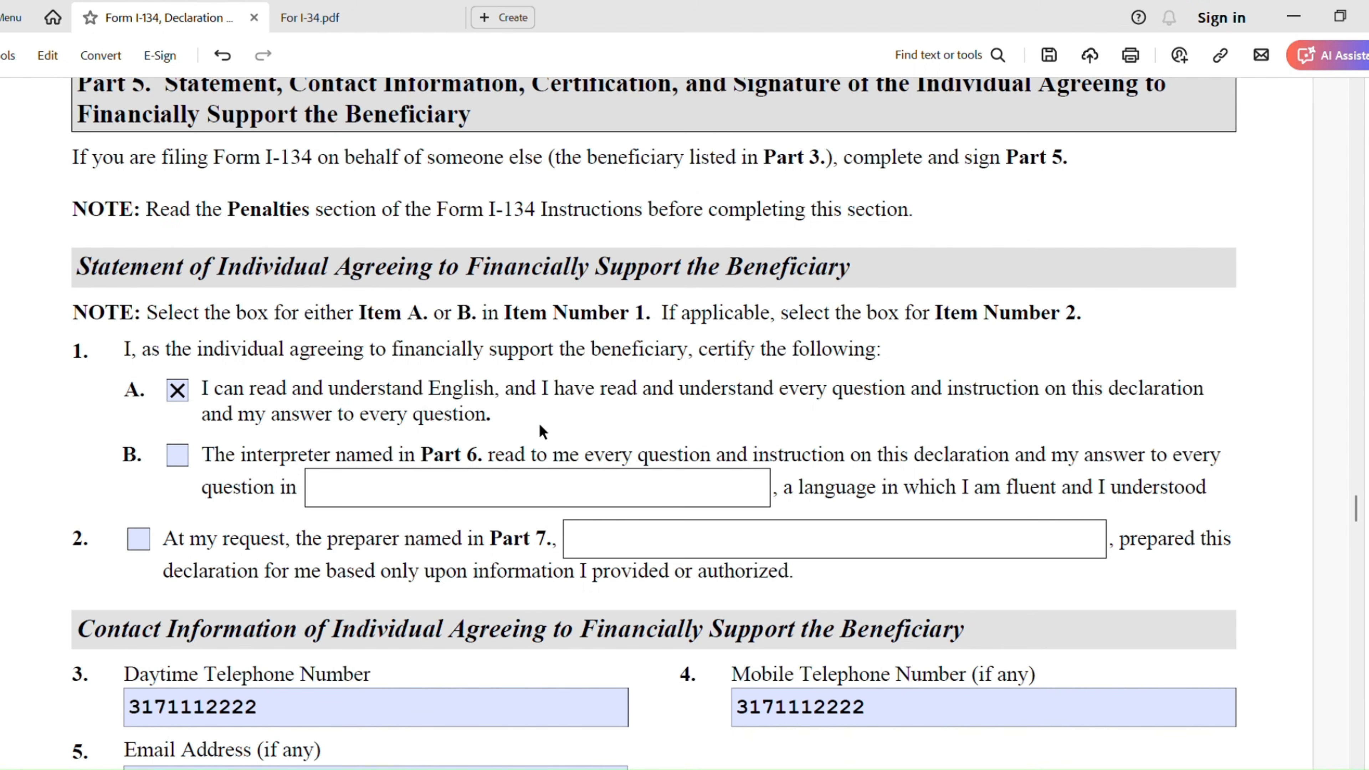
{"action": "scroll", "coordinate": [531, 620], "scroll_direction": "down", "scroll_amount": 5}
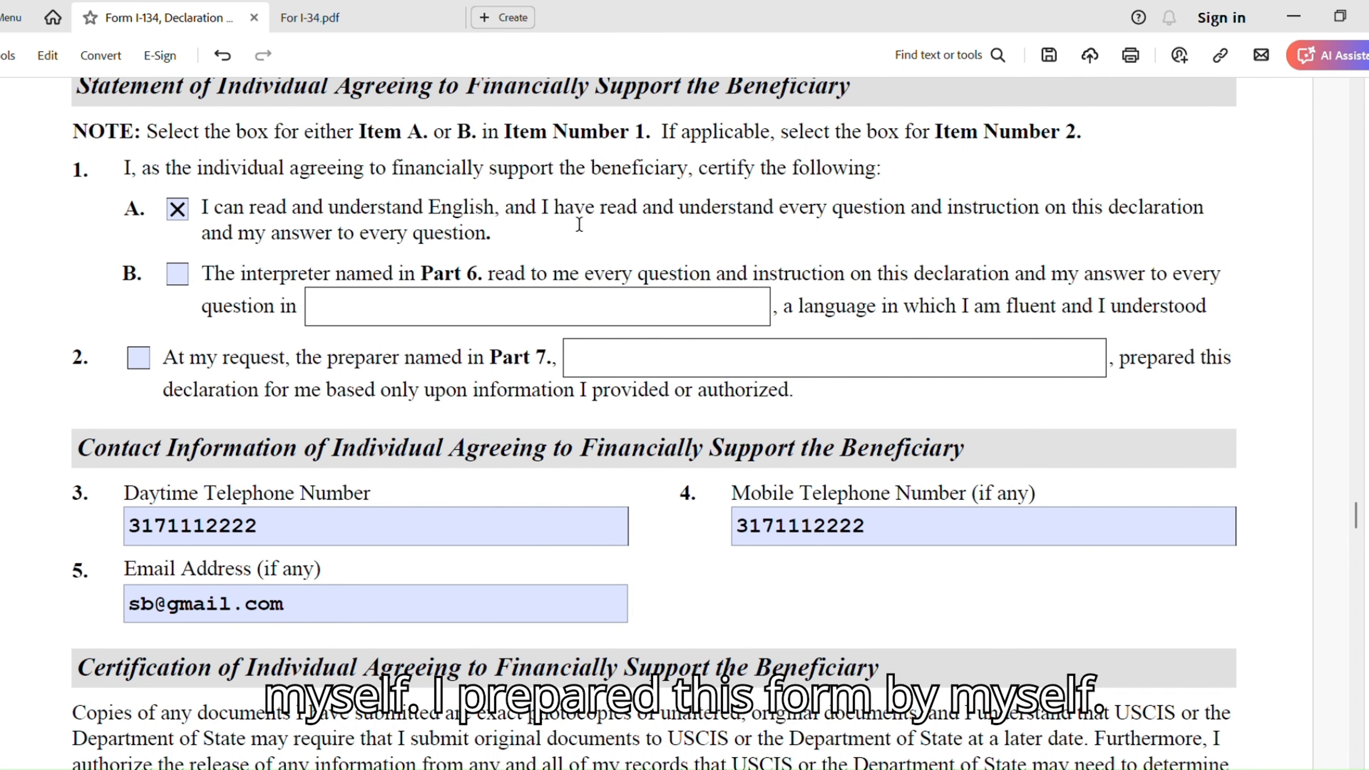
Check the financial supporter's daytime phone, mobile phone and email address in Part 5, Items 3 to 5.
{"action": "scroll", "coordinate": [473, 500], "scroll_direction": "down", "scroll_amount": 1}
{"action": "scroll", "coordinate": [473, 494], "scroll_direction": "down", "scroll_amount": 1}
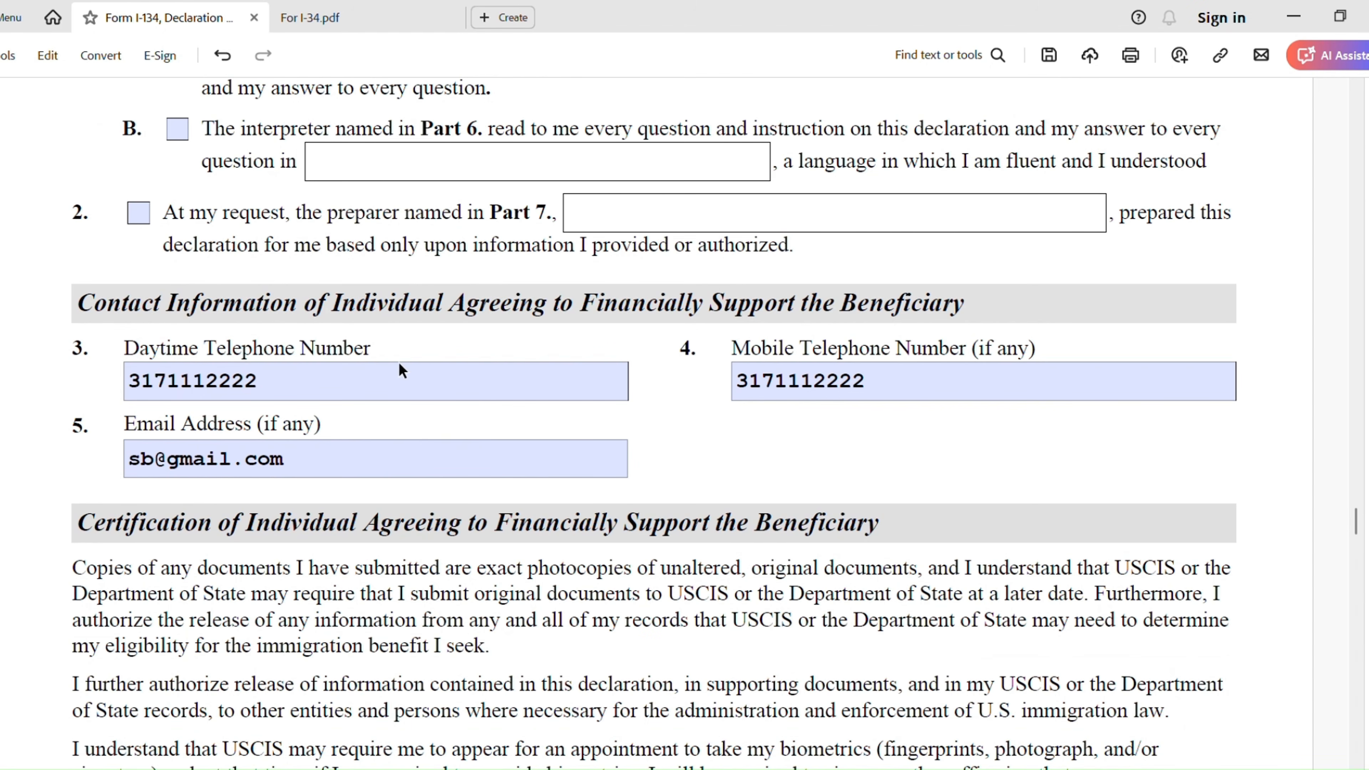
{"action": "left_click", "coordinate": [384, 370]}
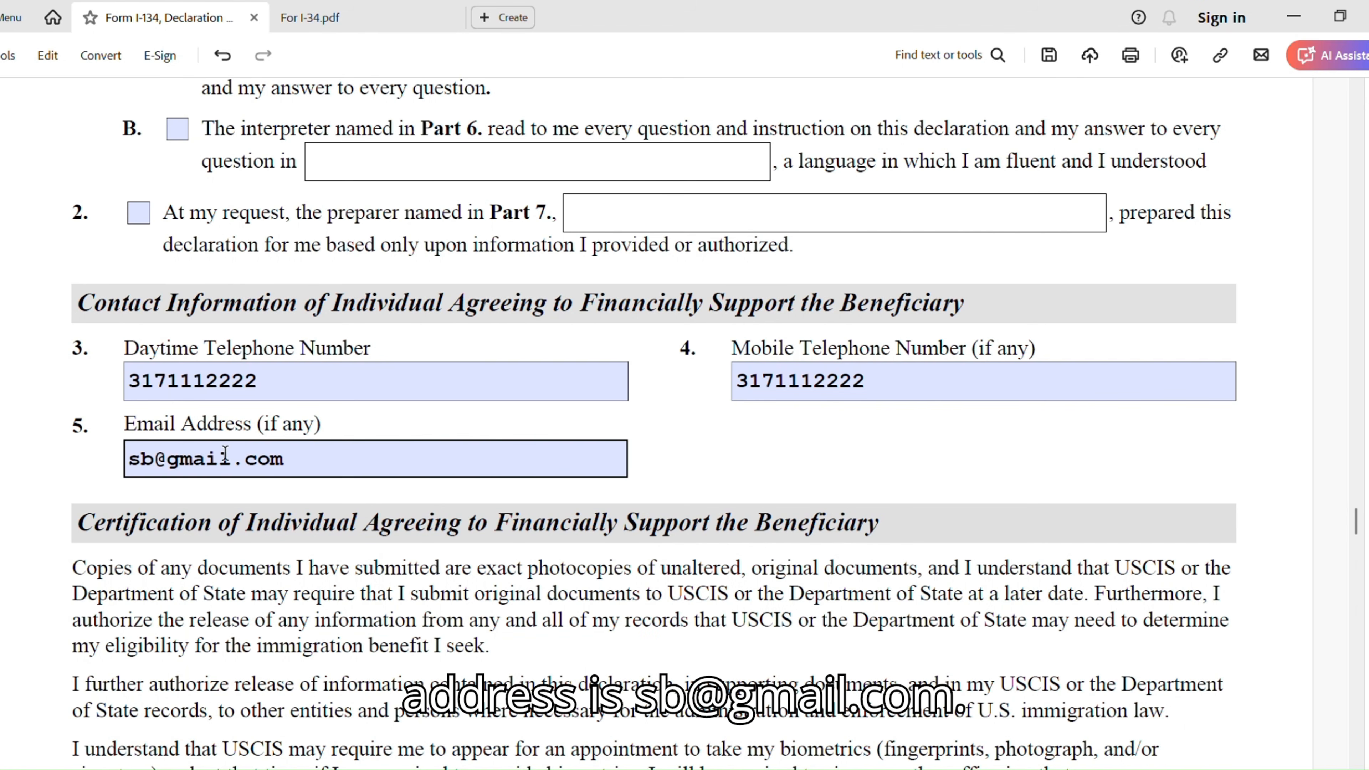
Read through the Certification of Individual Agreeing to Financially Support the Beneficiary in Part 5.
{"action": "scroll", "coordinate": [575, 591], "scroll_direction": "down", "scroll_amount": 5}
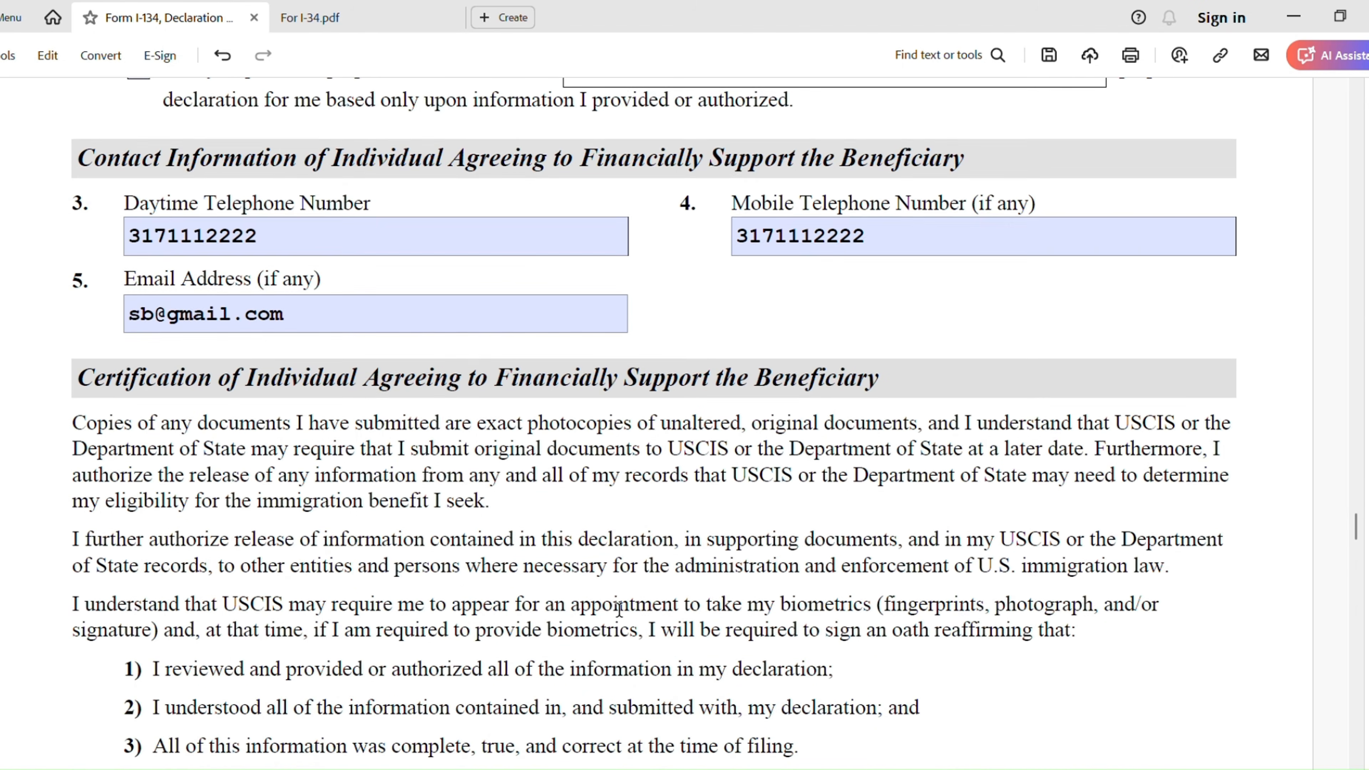
{"action": "scroll", "coordinate": [575, 592], "scroll_direction": "down", "scroll_amount": 2}
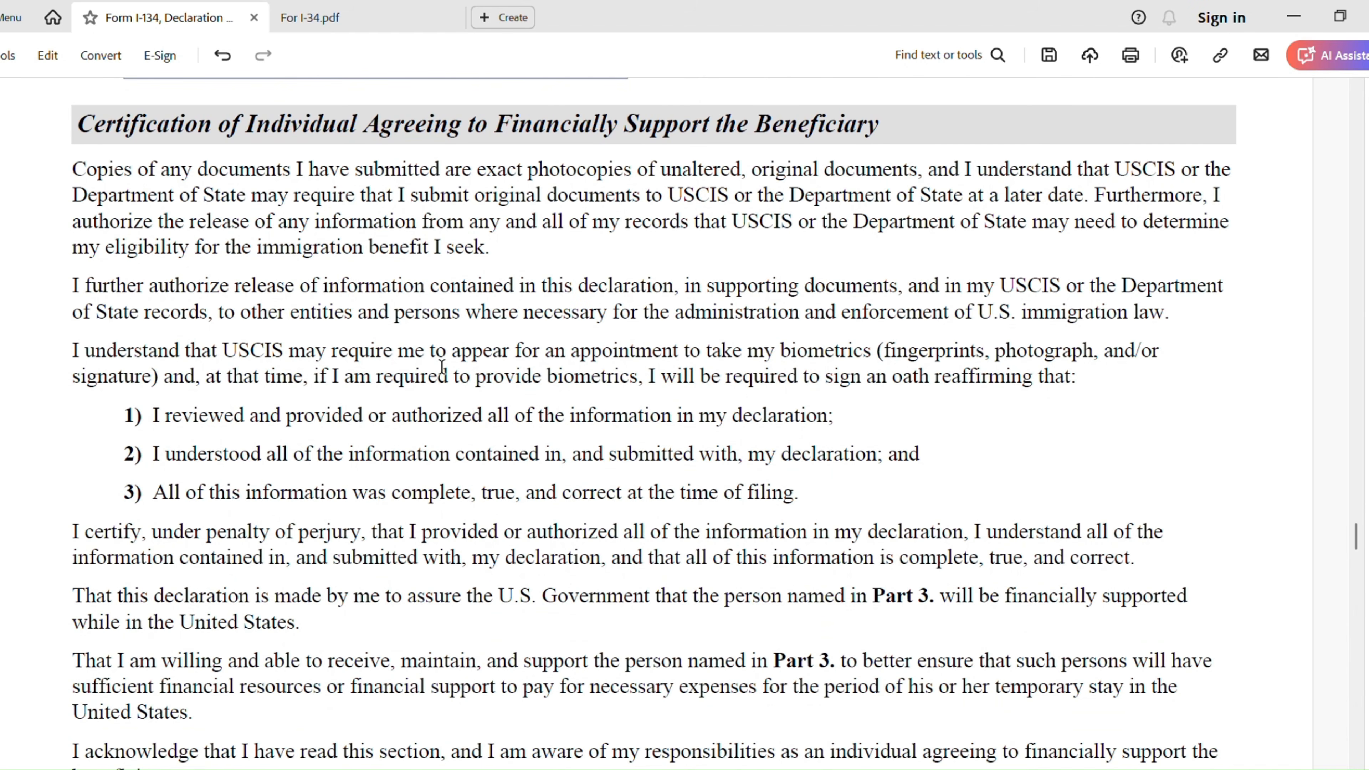
{"action": "scroll", "coordinate": [423, 440], "scroll_direction": "down", "scroll_amount": 4}
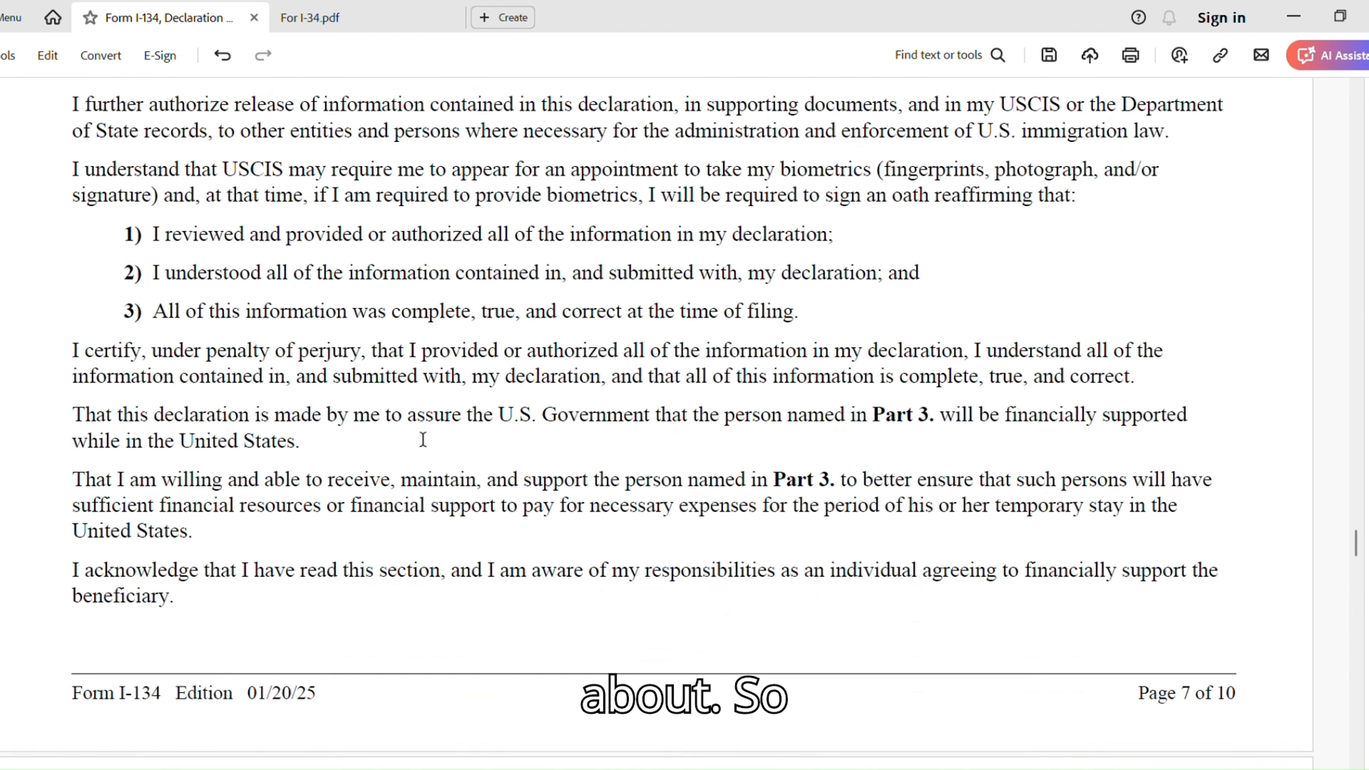
{"action": "scroll", "coordinate": [452, 413], "scroll_direction": "down", "scroll_amount": 1}
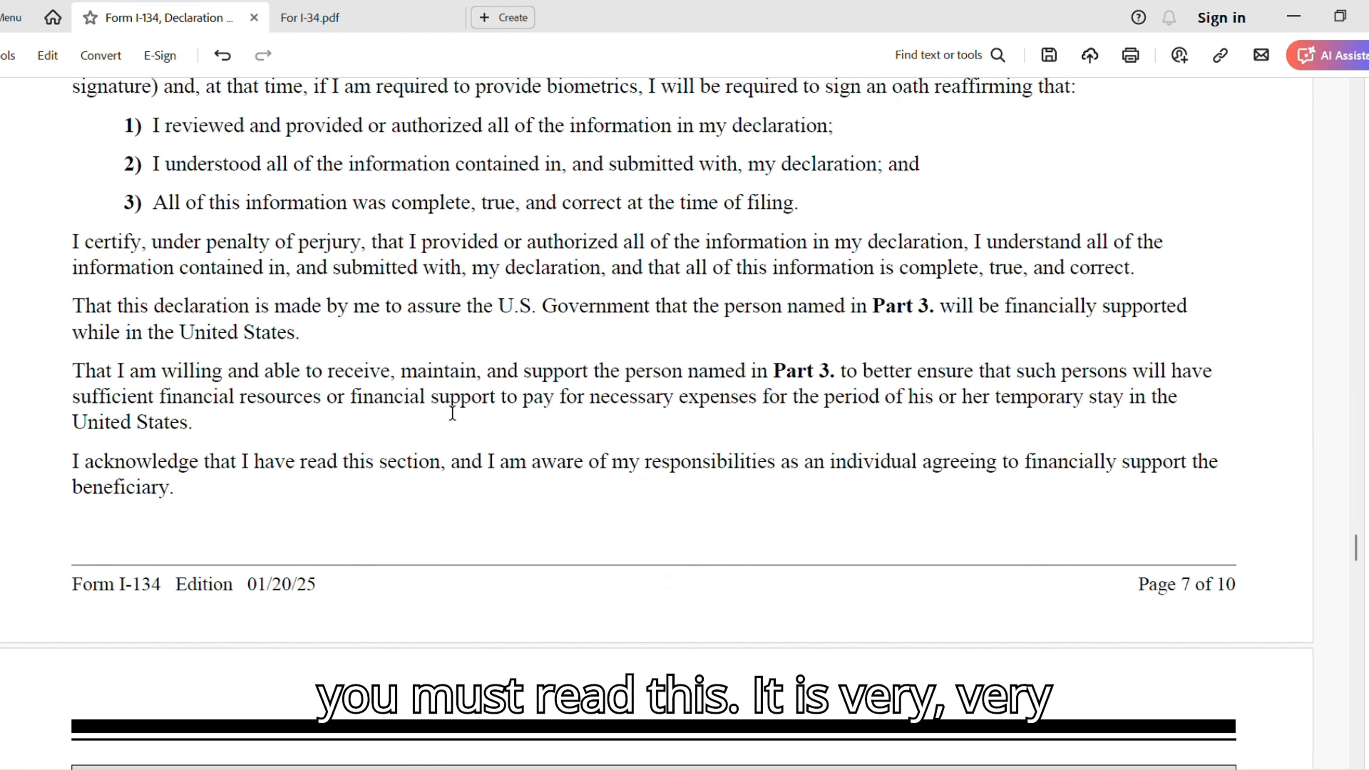
Check the financial supporter's signature field and date of signature in Part 5, Item 6.
{"action": "scroll", "coordinate": [452, 413], "scroll_direction": "down", "scroll_amount": 3}
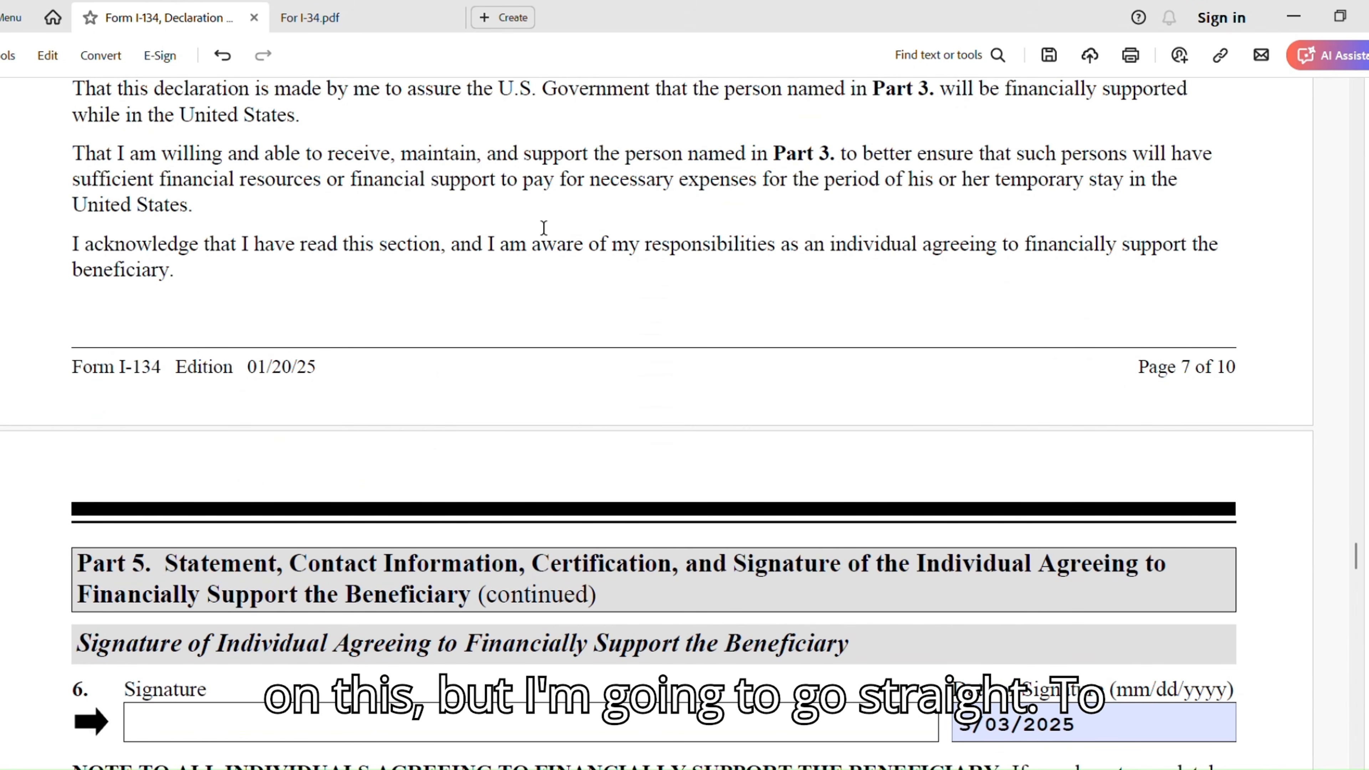
{"action": "scroll", "coordinate": [495, 382], "scroll_direction": "down", "scroll_amount": 3}
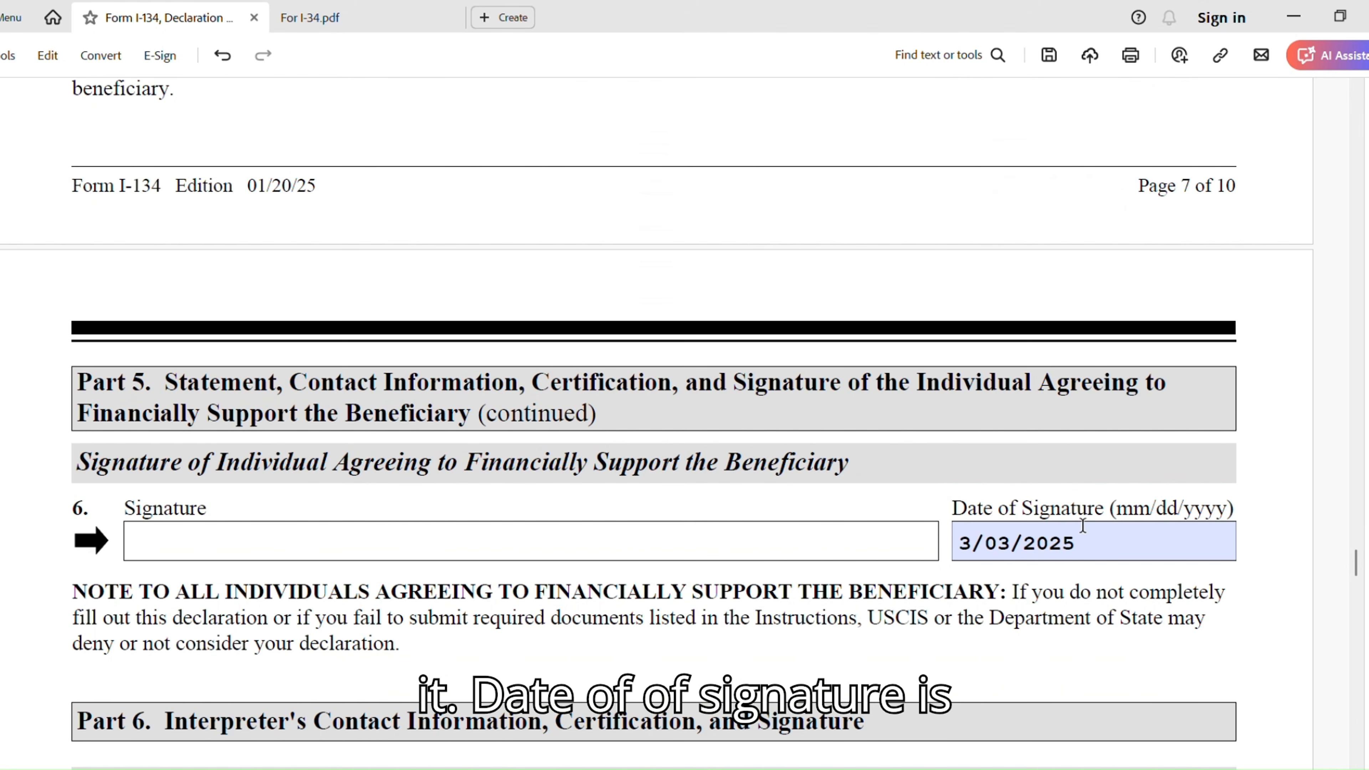
{"action": "left_click", "coordinate": [958, 546]}
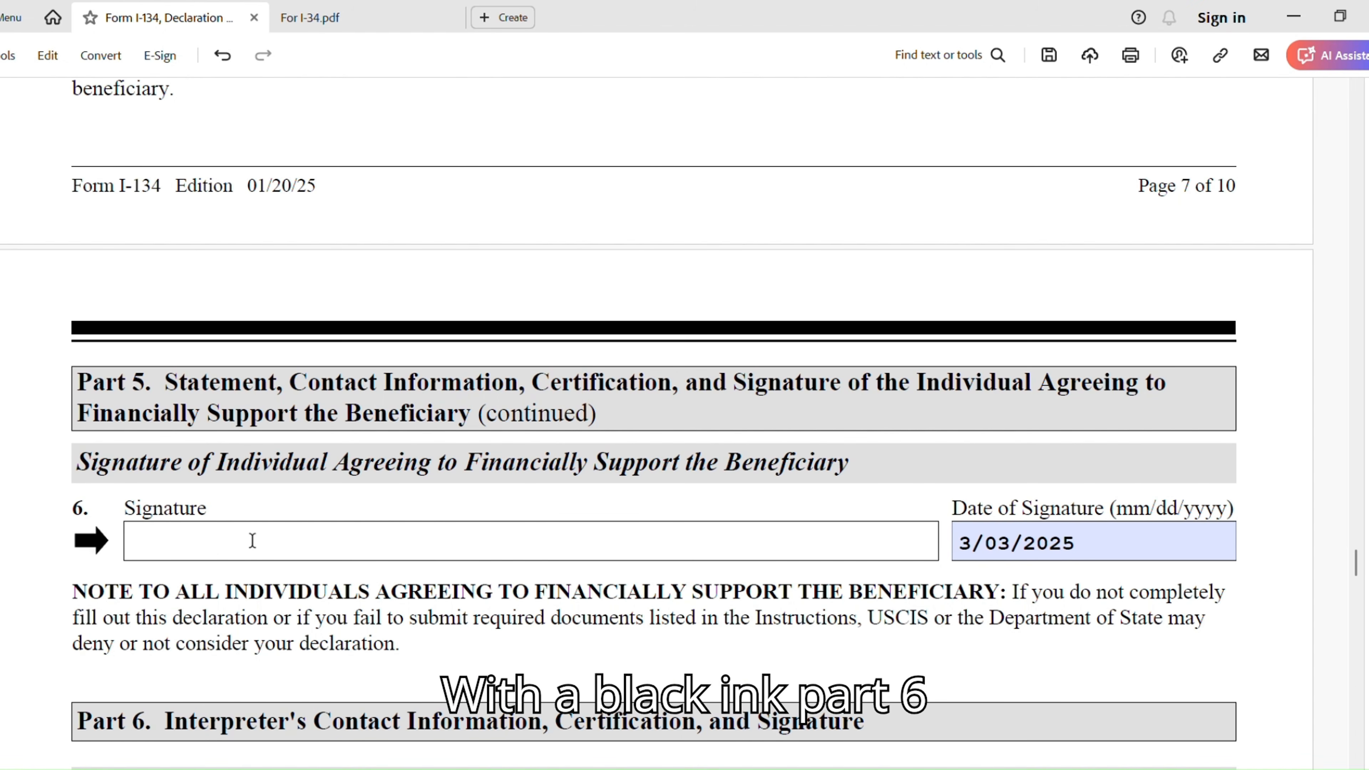
Look over the interpreter's section in Part 6 and the preparer's section in Part 7, including their certifications and signature fields.
{"action": "scroll", "coordinate": [272, 546], "scroll_direction": "down", "scroll_amount": 3}
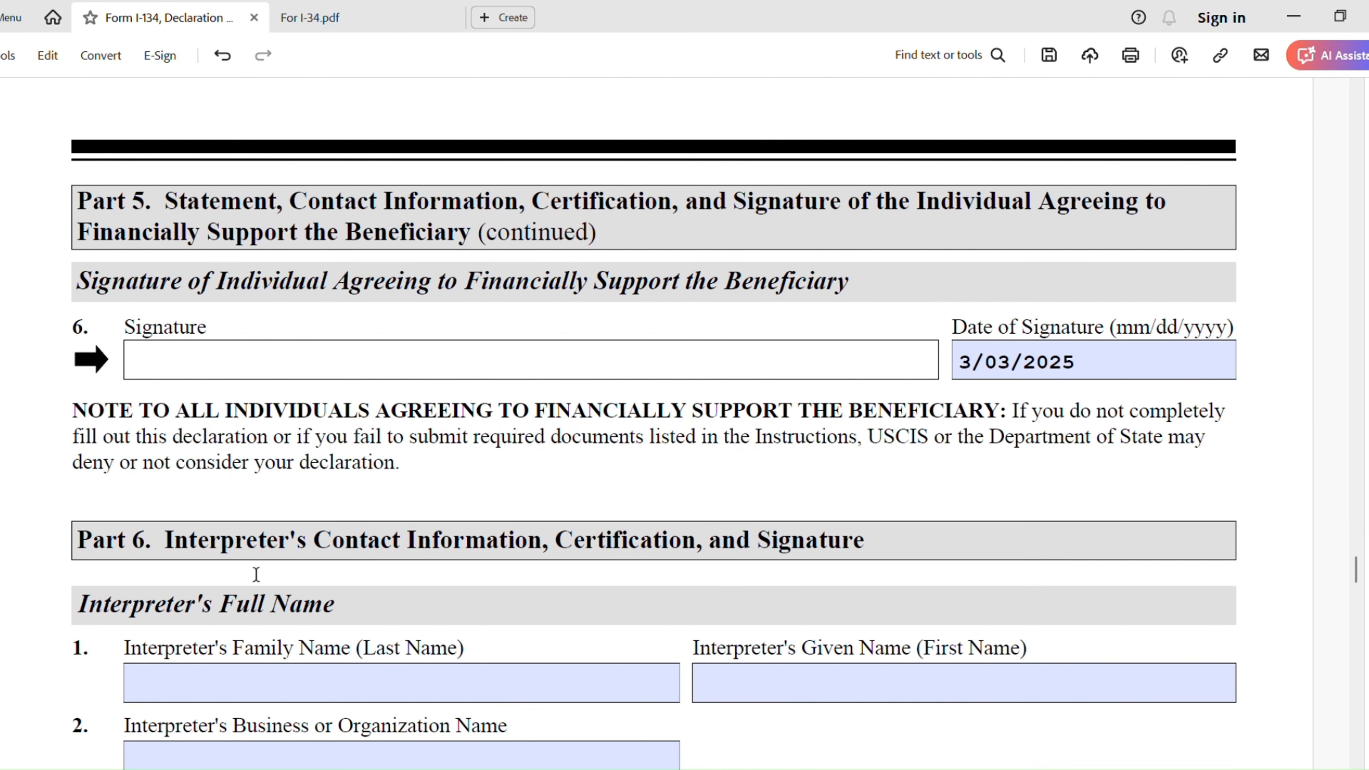
{"action": "scroll", "coordinate": [464, 693], "scroll_direction": "down", "scroll_amount": 6}
{"action": "scroll", "coordinate": [470, 615], "scroll_direction": "down", "scroll_amount": 14}
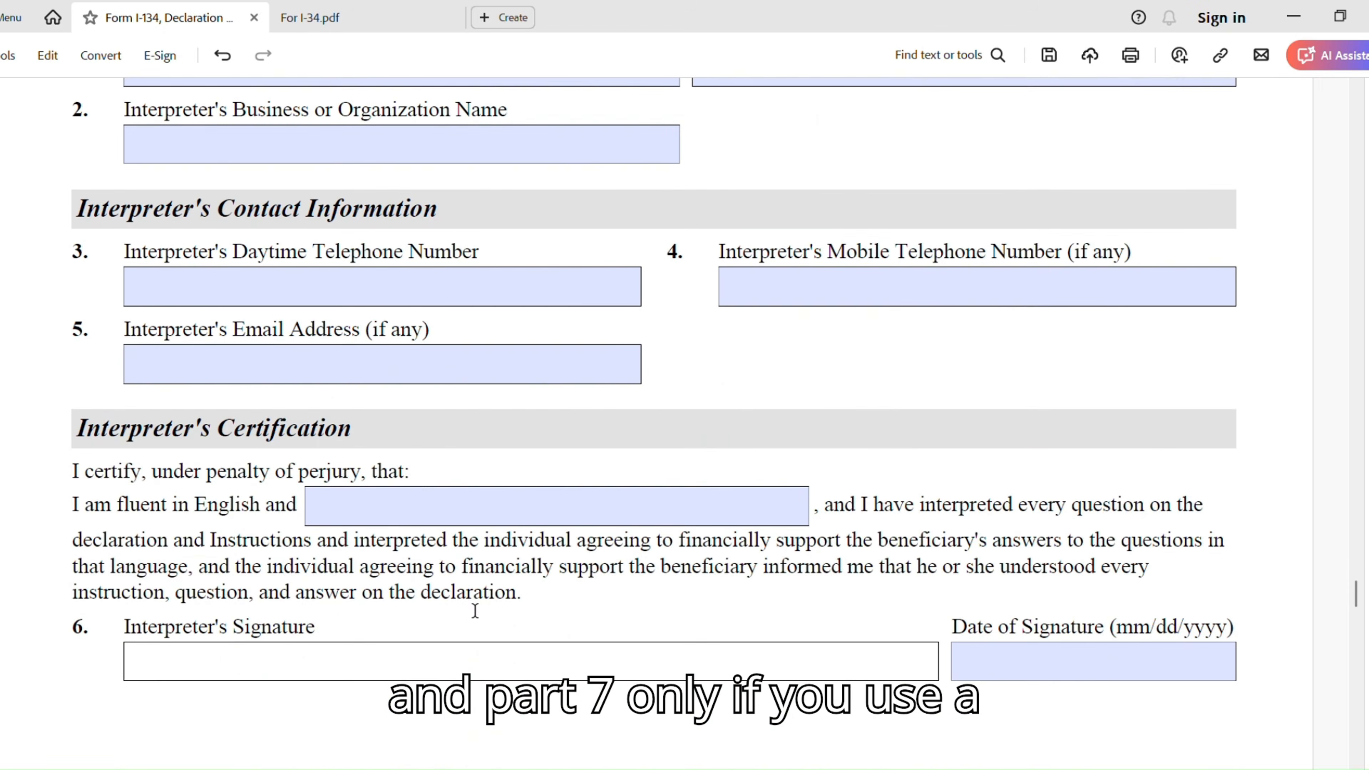
{"action": "scroll", "coordinate": [508, 628], "scroll_direction": "down", "scroll_amount": 2}
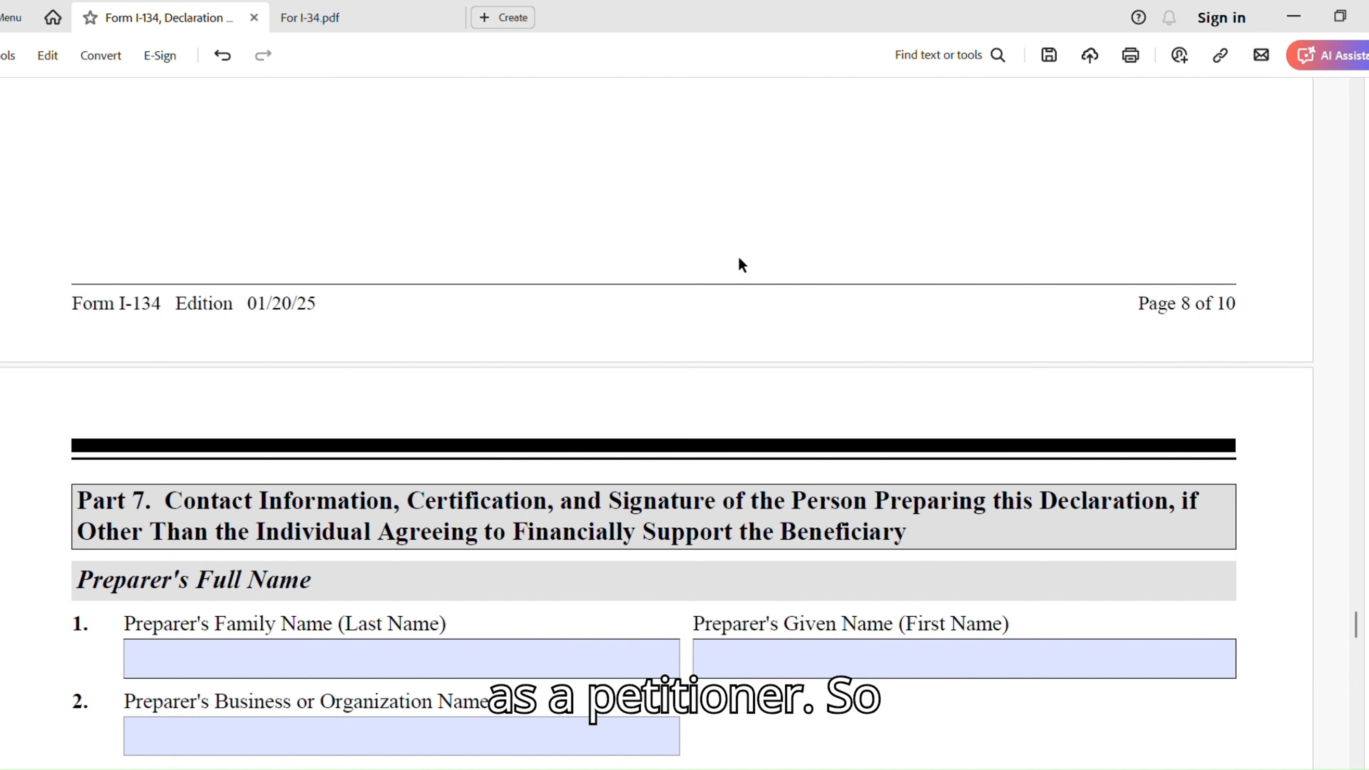
{"action": "scroll", "coordinate": [736, 263], "scroll_direction": "down", "scroll_amount": 5}
{"action": "scroll", "coordinate": [712, 533], "scroll_direction": "down", "scroll_amount": 12}
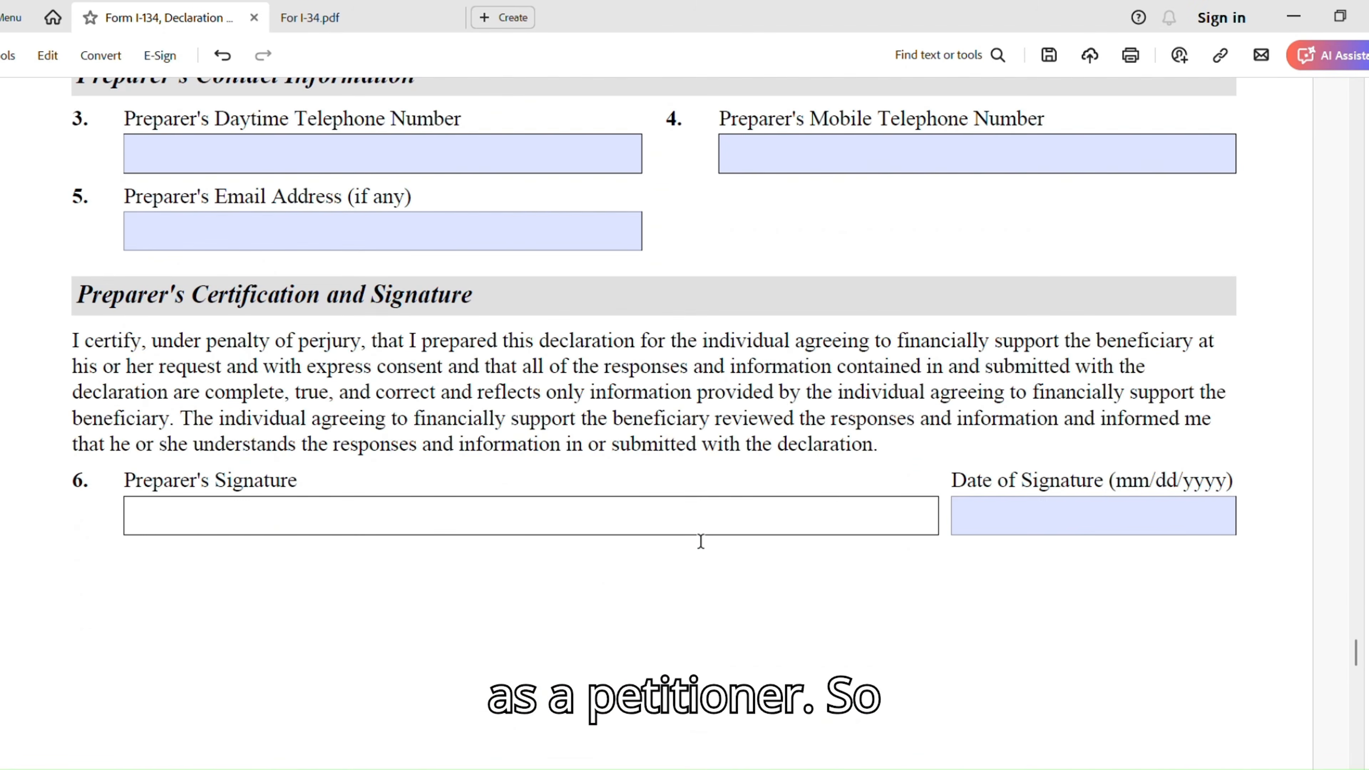
Review the Part 8 Additional Information instructions, the name and A-Number entries, and the page, part and item number fields.
{"action": "scroll", "coordinate": [713, 552], "scroll_direction": "down", "scroll_amount": 8}
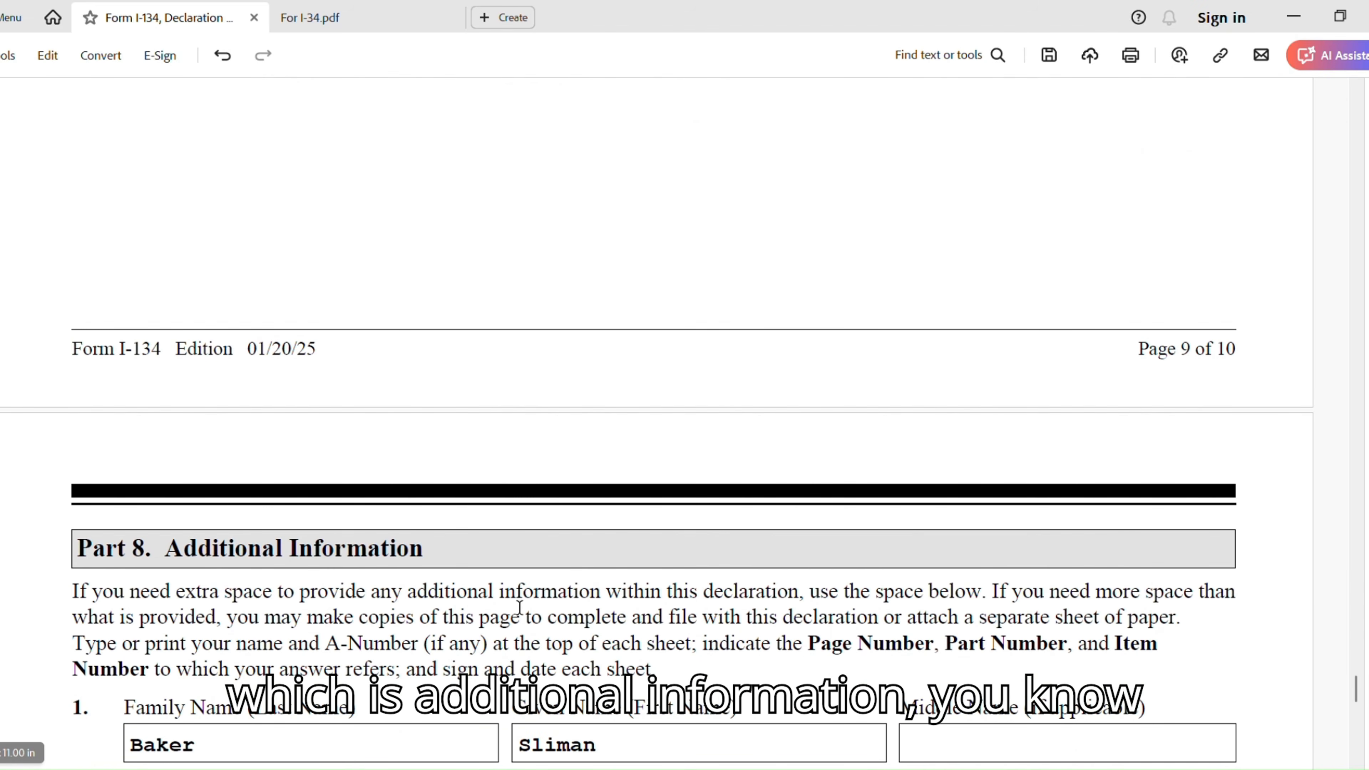
{"action": "scroll", "coordinate": [523, 607], "scroll_direction": "down", "scroll_amount": 5}
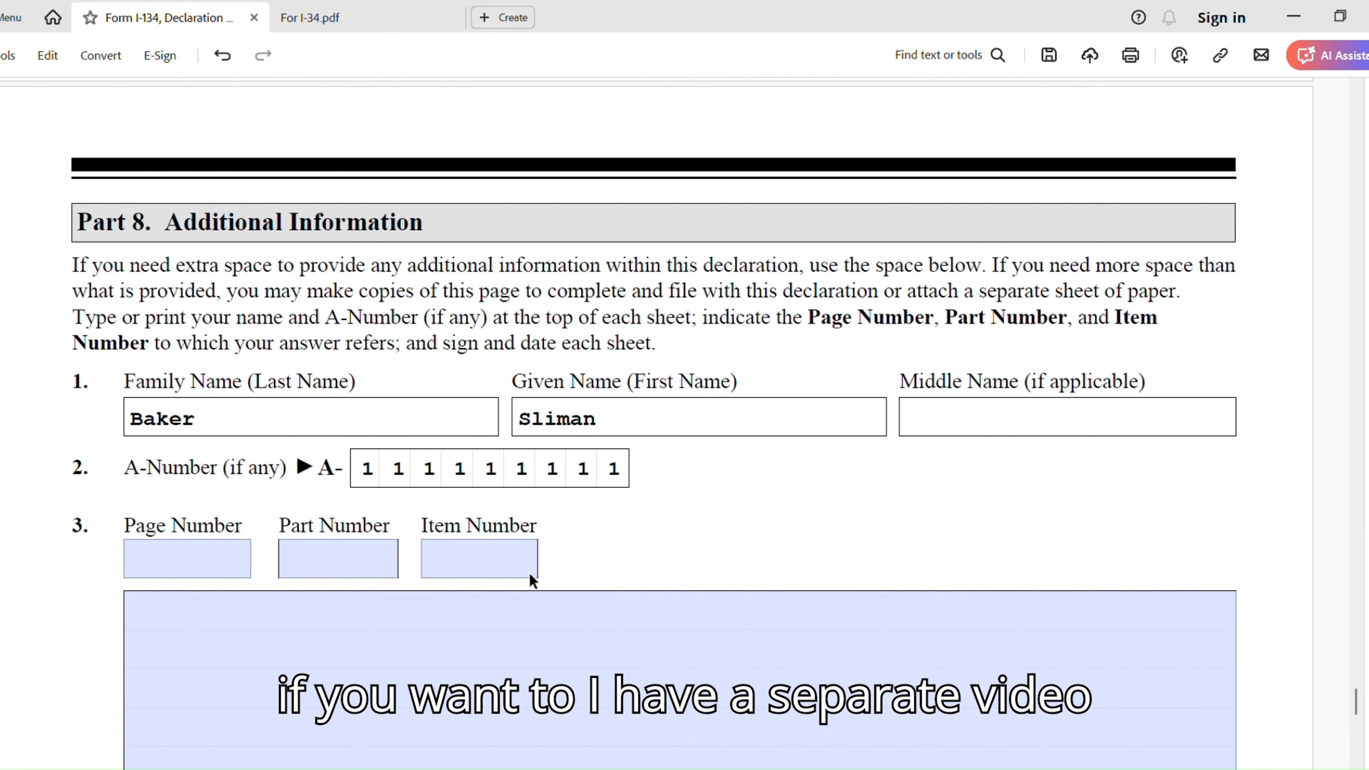